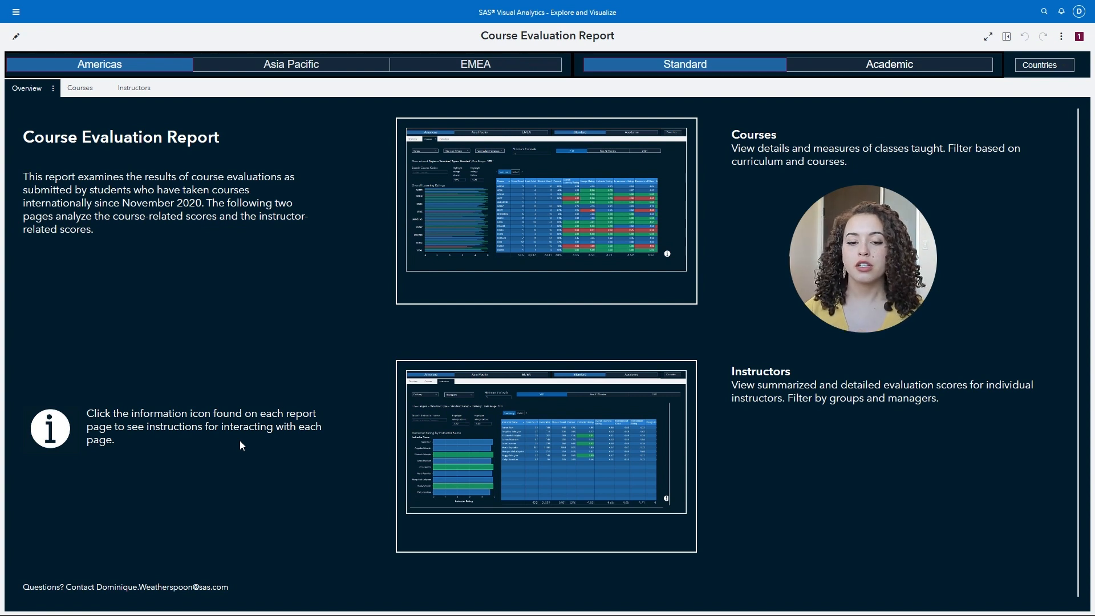
- Open the Instructors report page and read through all four pages of its instructions
click(604, 444)
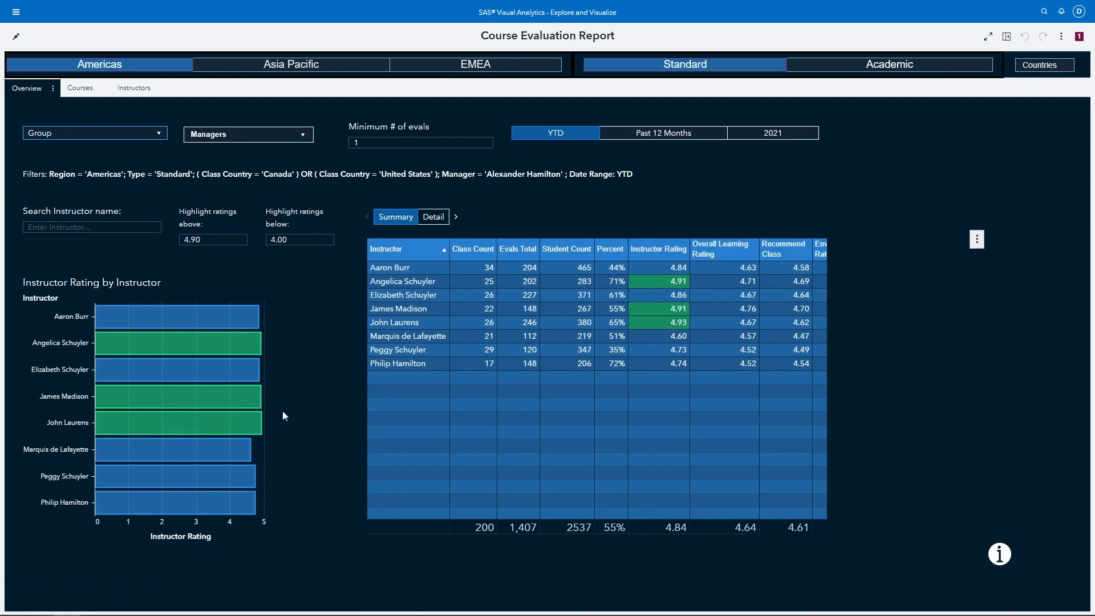
mouse_move(284, 414)
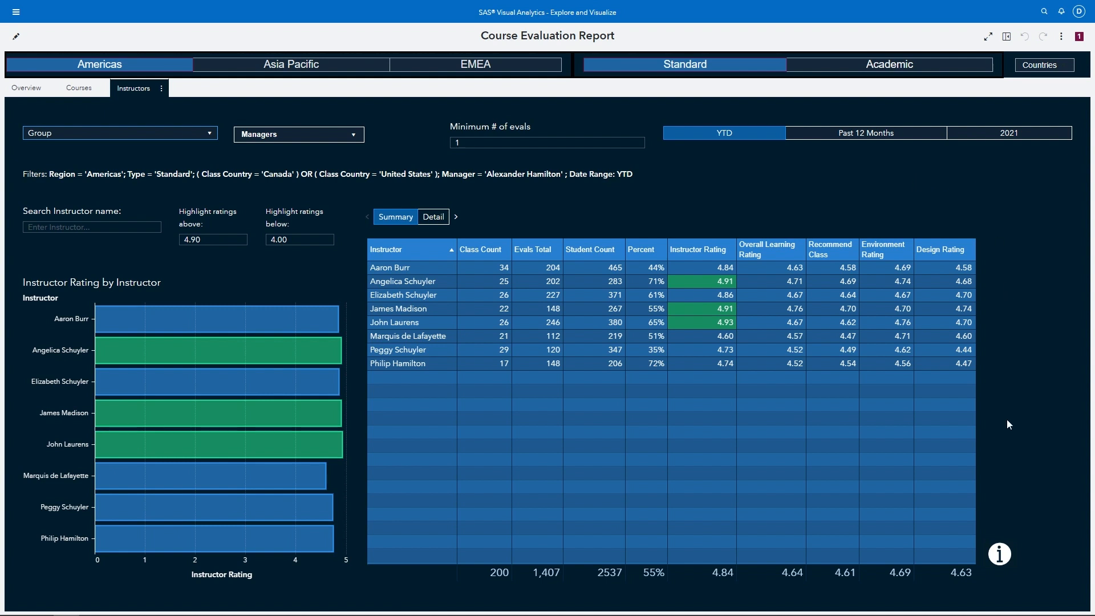
click(1003, 558)
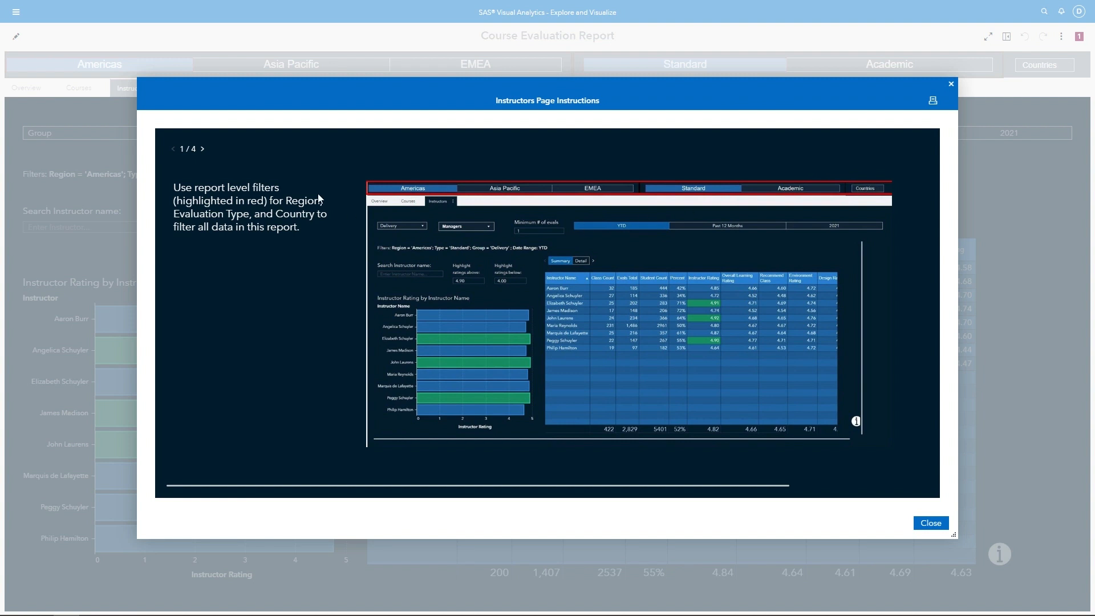
click(203, 150)
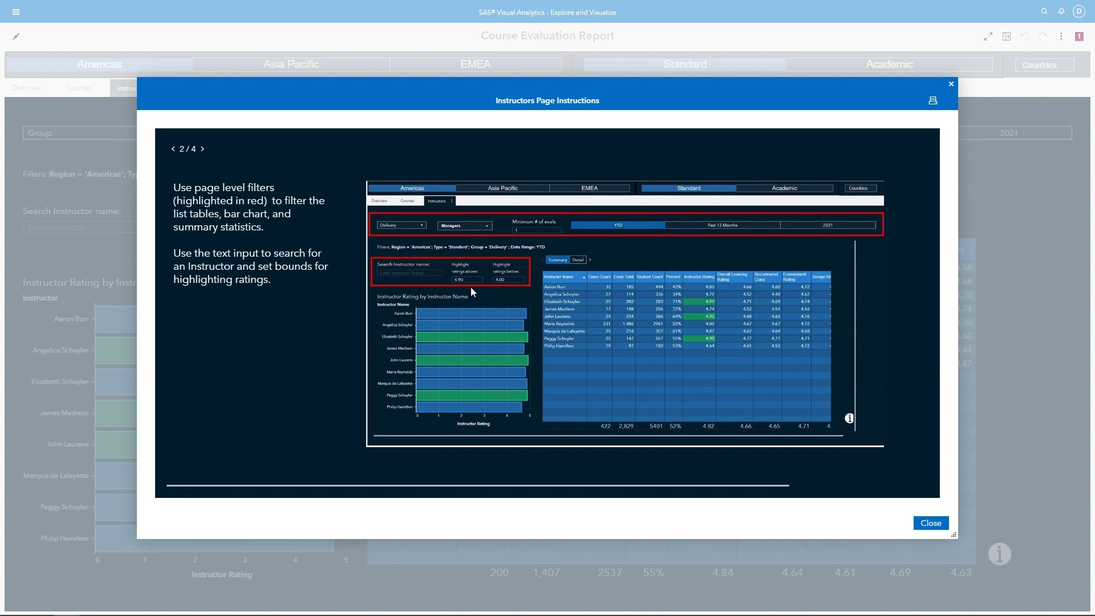
click(203, 150)
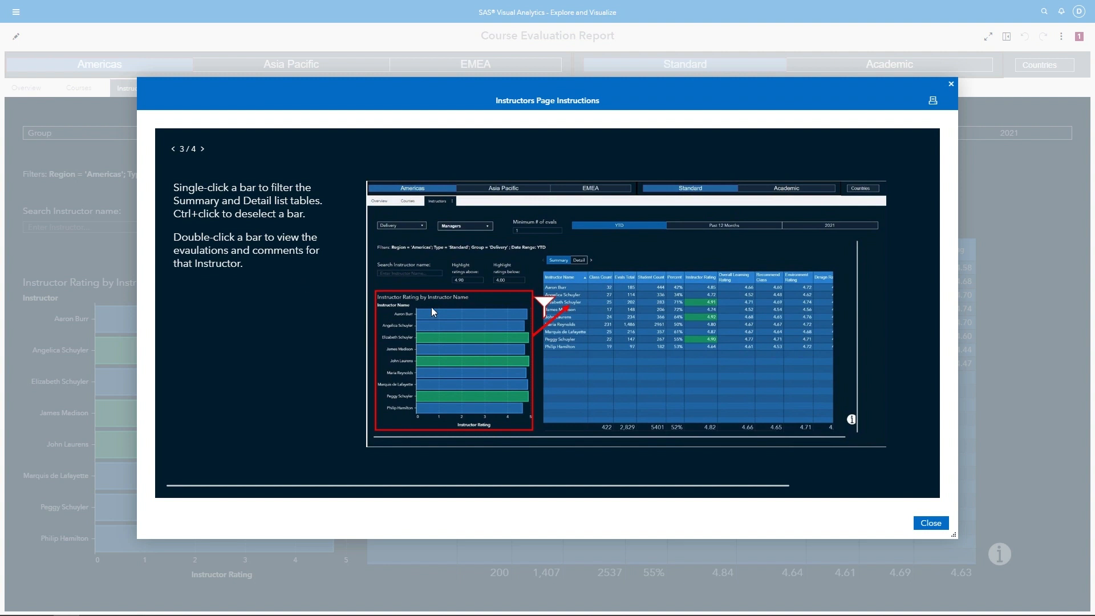
click(203, 149)
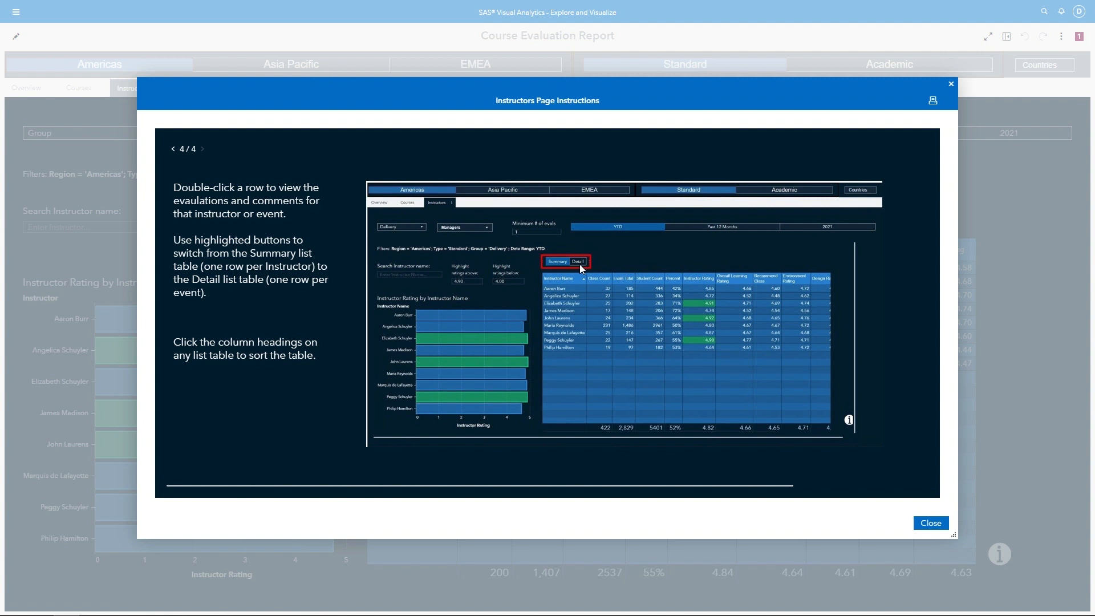
click(931, 524)
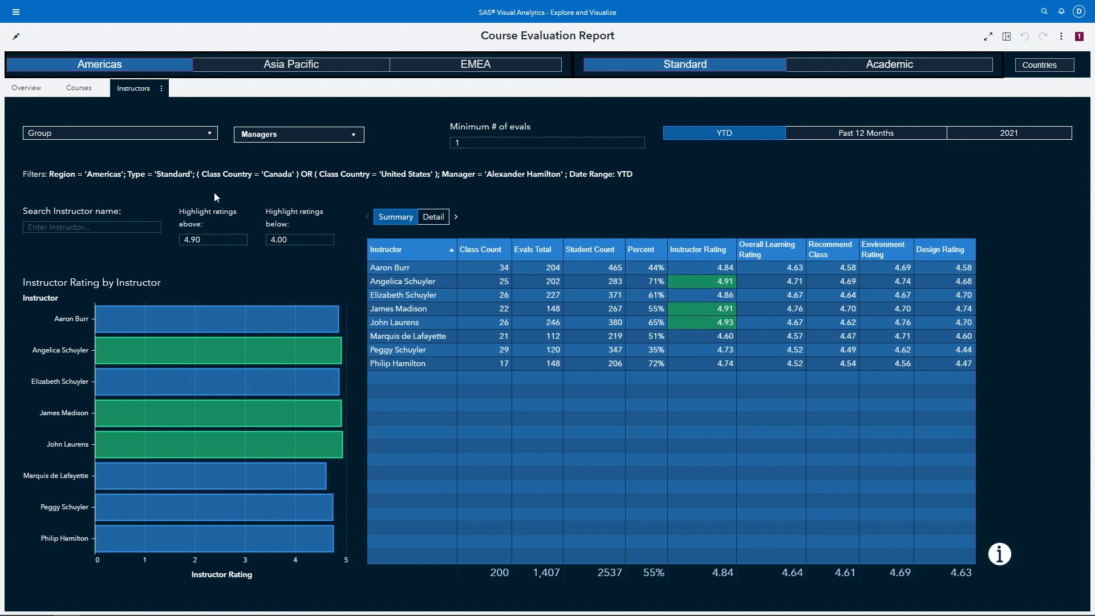
- View the Managers filter choices, and filter the Summary table to the 4.93-rated instructor by searching for the instructor's name
click(80, 228)
mouse_move(323, 138)
click(319, 136)
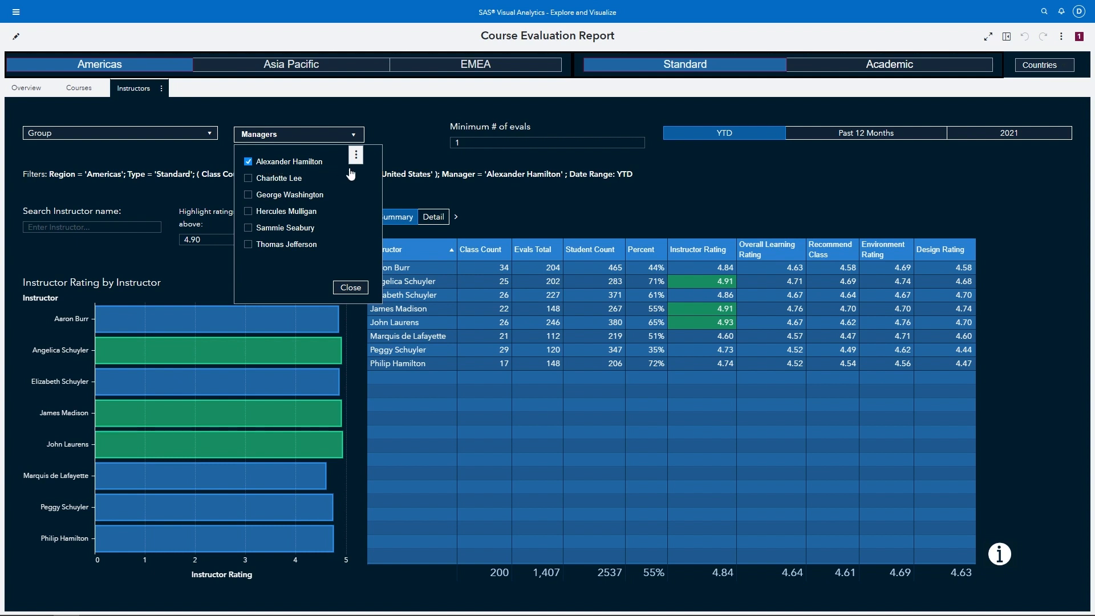
click(430, 159)
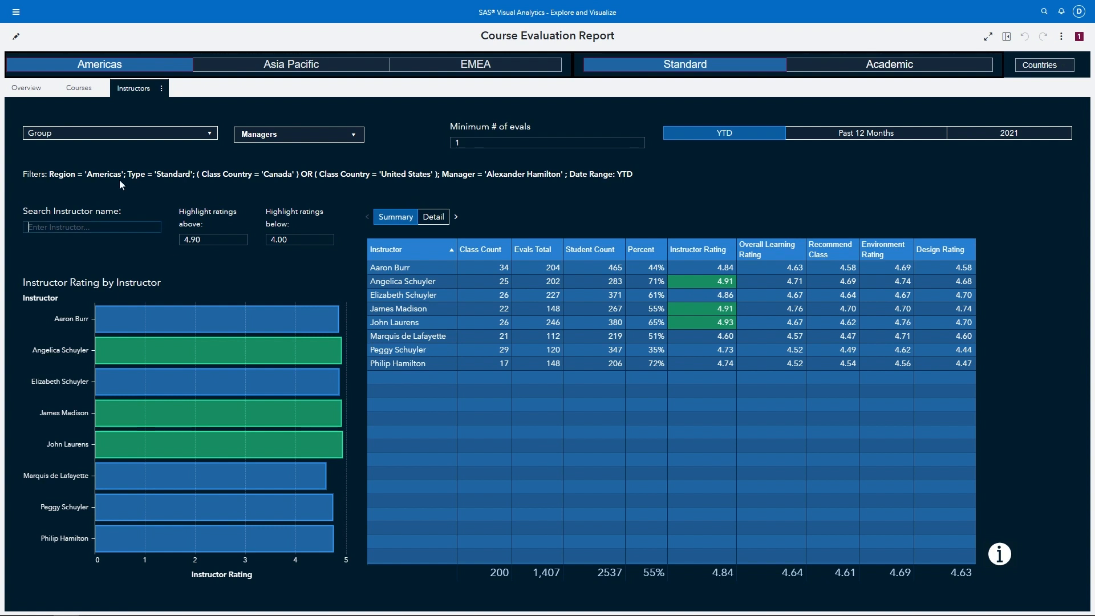
text(John)
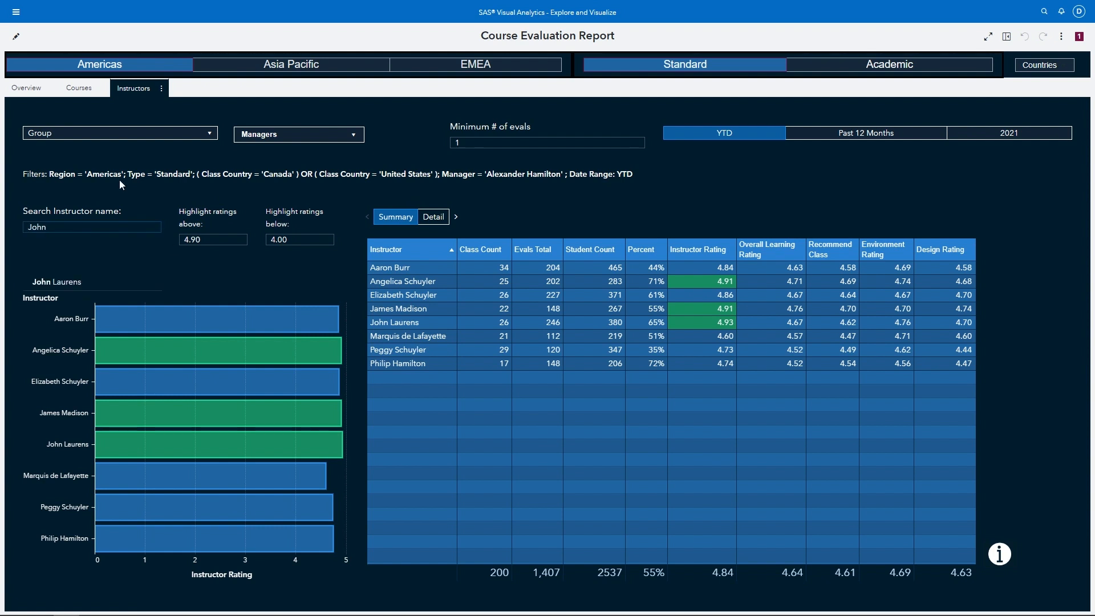
click(44, 285)
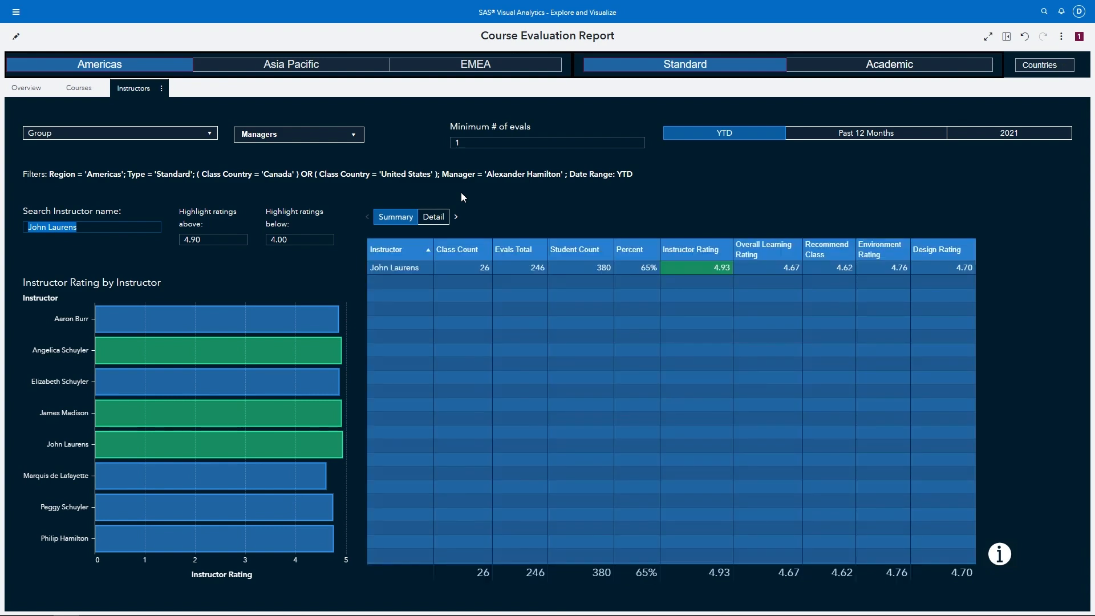
- From the Detail table, open the comments for the 24Jan2022 class, inspect the submission with the 3.00 learning rating, and return to the Summary table
click(433, 220)
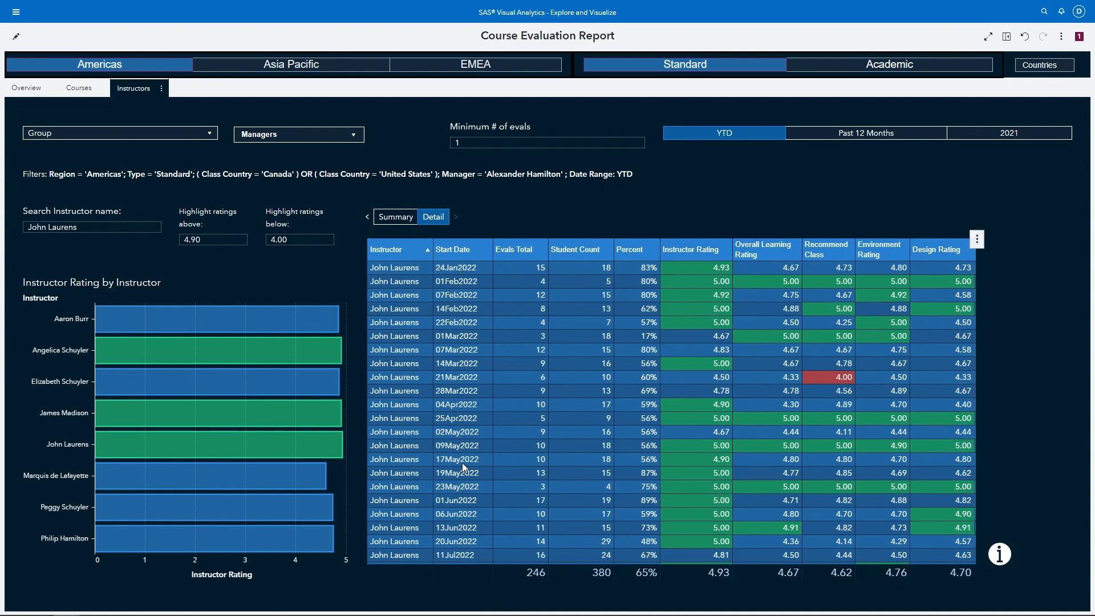
mouse_move(971, 266)
mouse_down()
mouse_move(970, 458)
mouse_move(985, 324)
mouse_move(969, 444)
mouse_move(965, 266)
mouse_up()
click(508, 266)
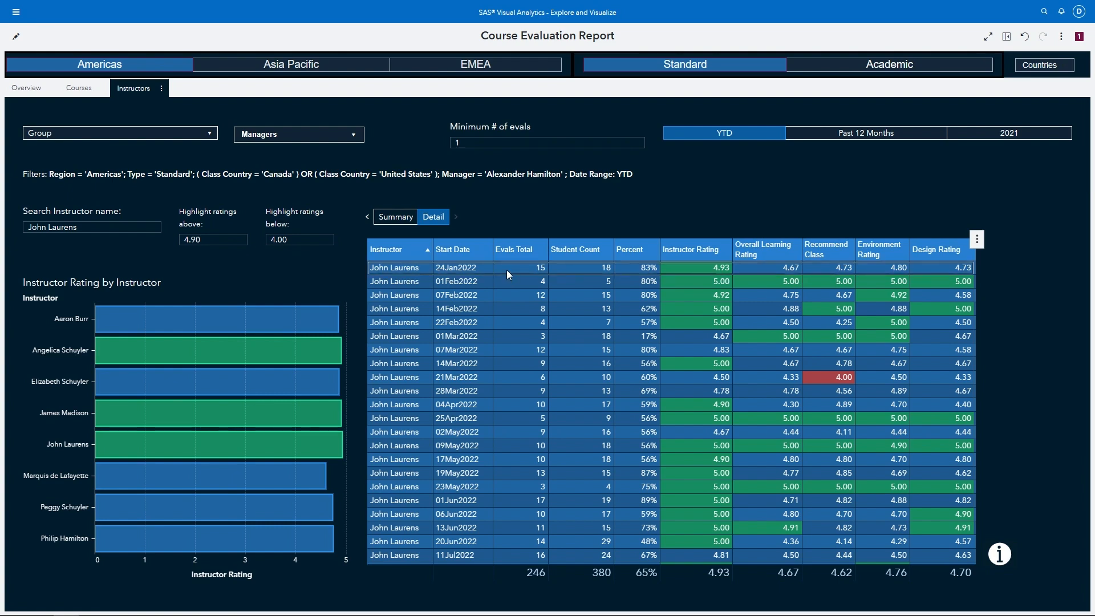
double_click(506, 270)
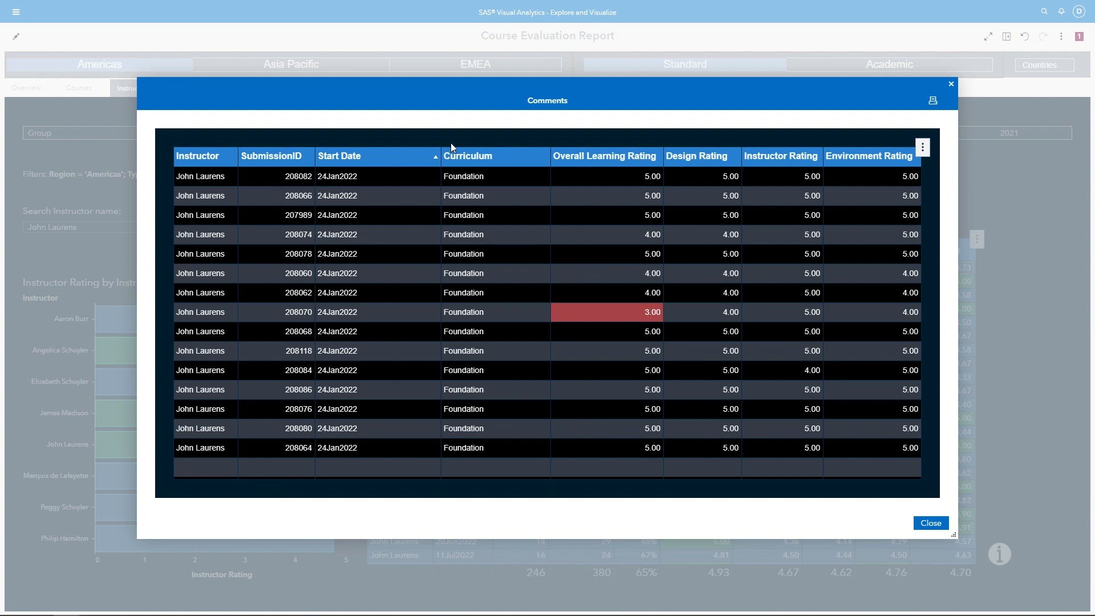
click(637, 315)
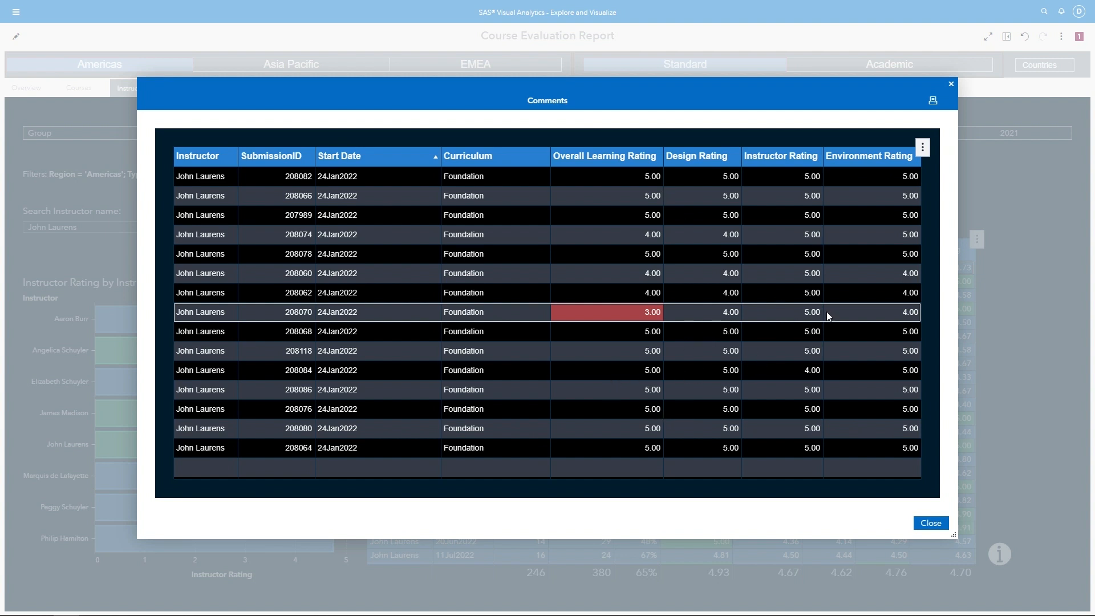
click(936, 527)
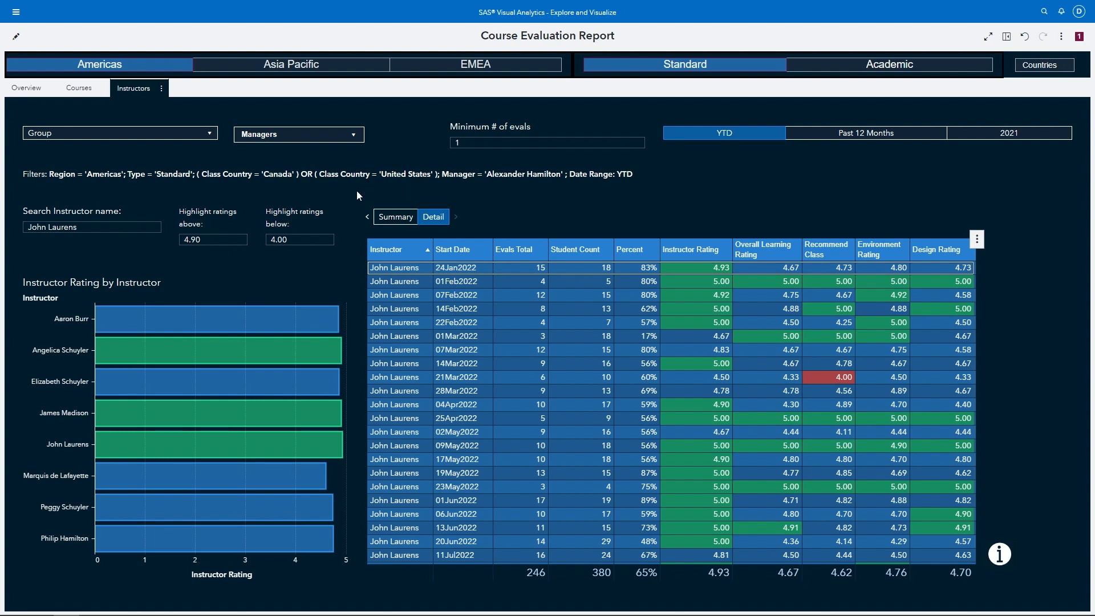
click(388, 217)
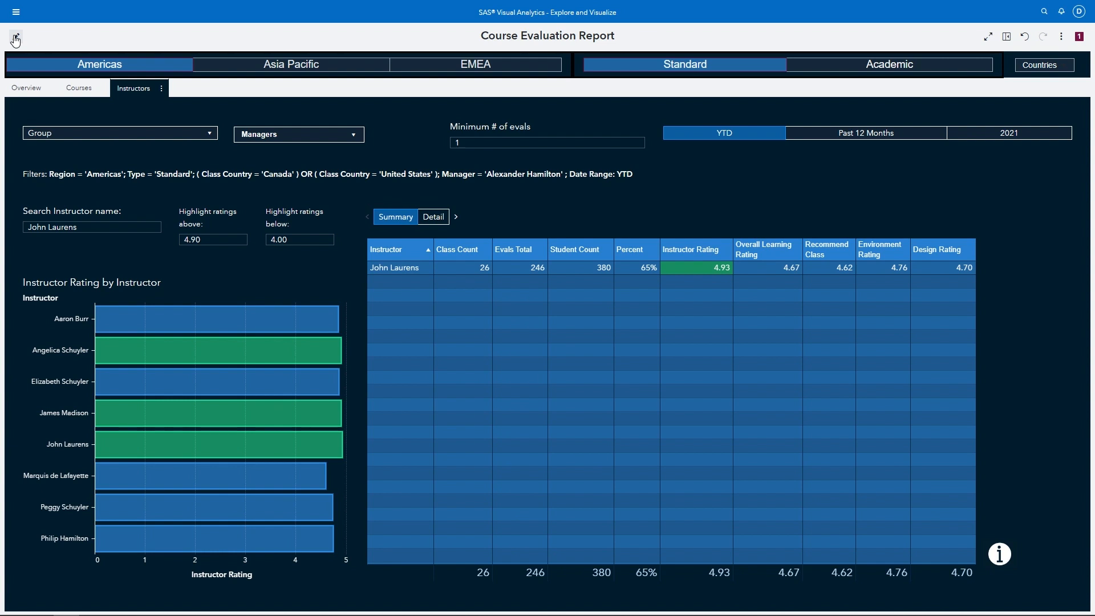
- Switch the report to editing and select Join of EDU_EVALS_COURSE & EDU_EVALS_INSTRUCTOR as the displayed data source
click(15, 39)
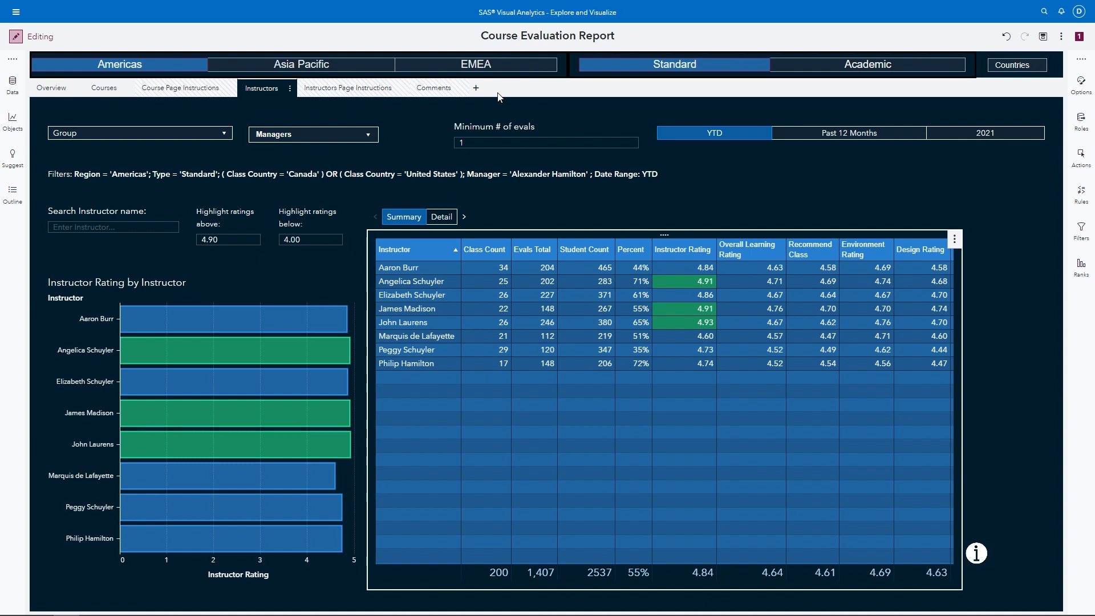
click(258, 113)
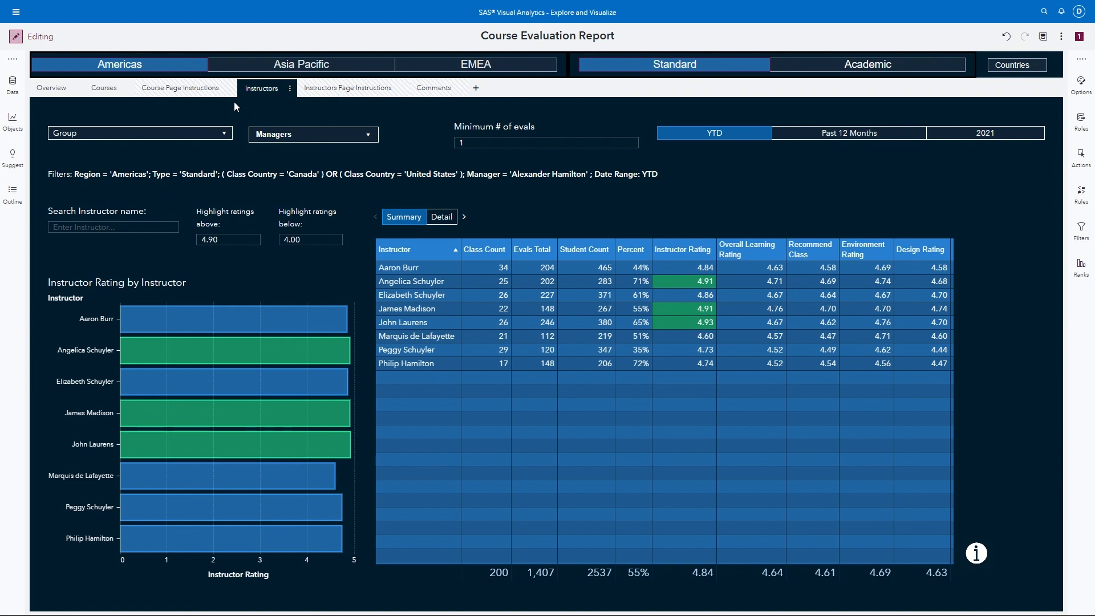
click(15, 87)
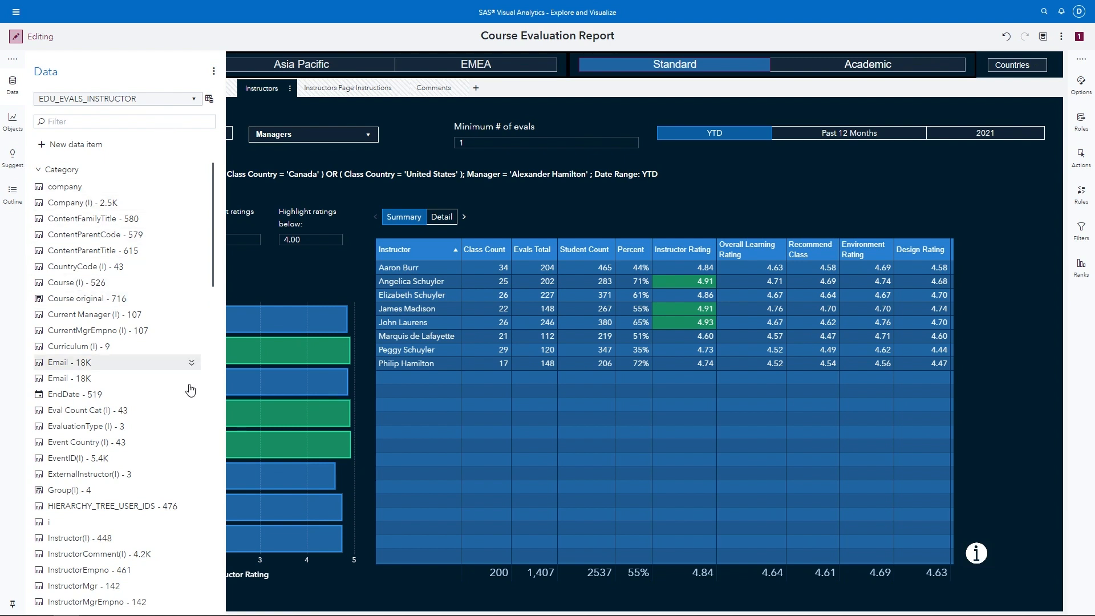
click(188, 102)
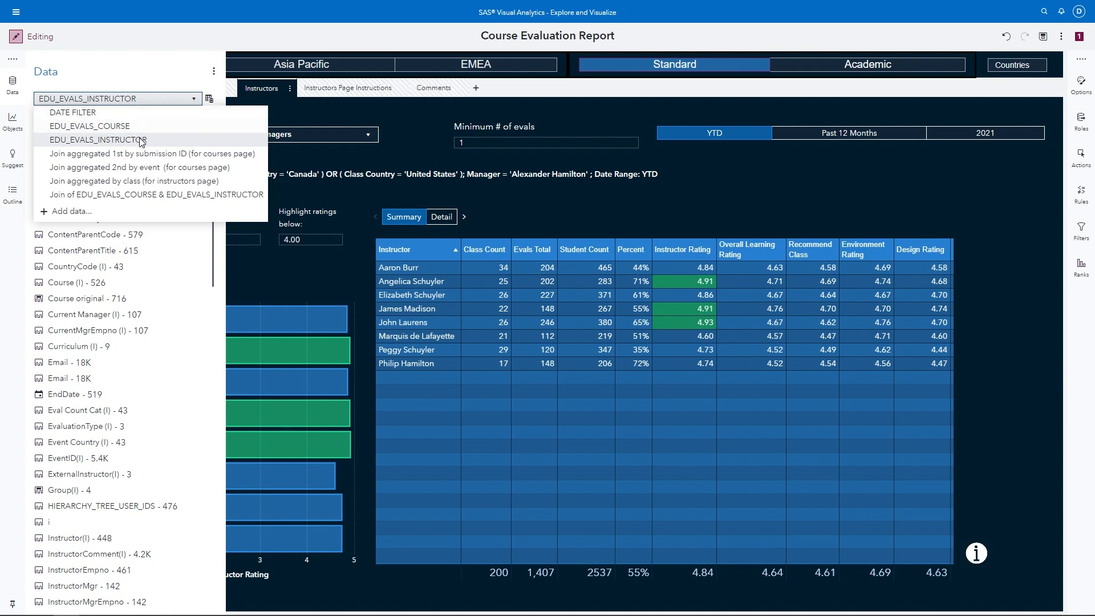
click(110, 195)
- Examine the join's type, conditions and columns, and look at the display options for its data items
click(210, 100)
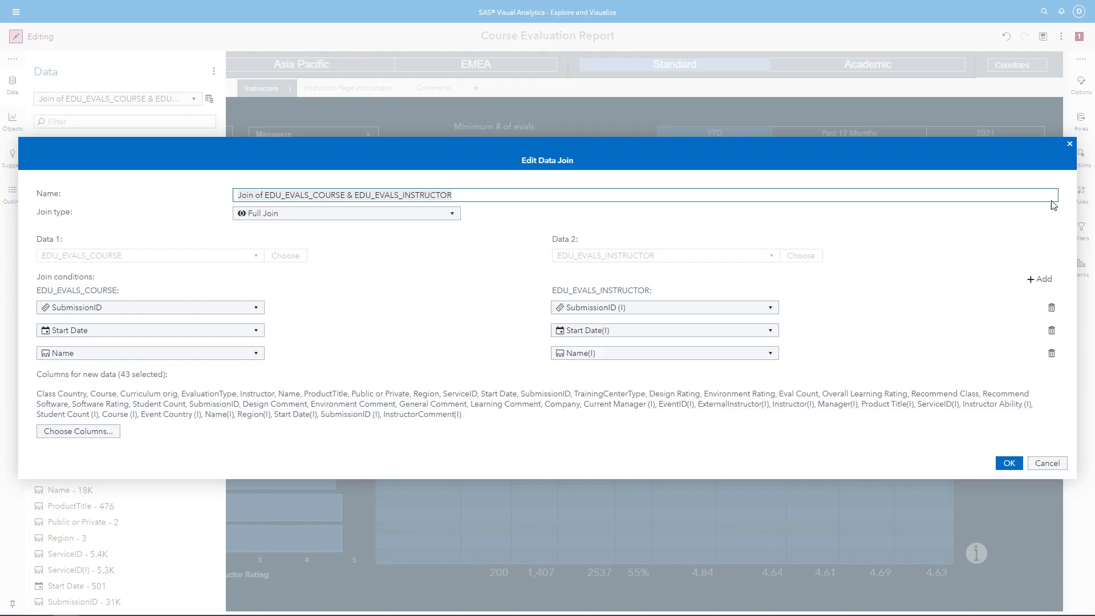
click(1072, 149)
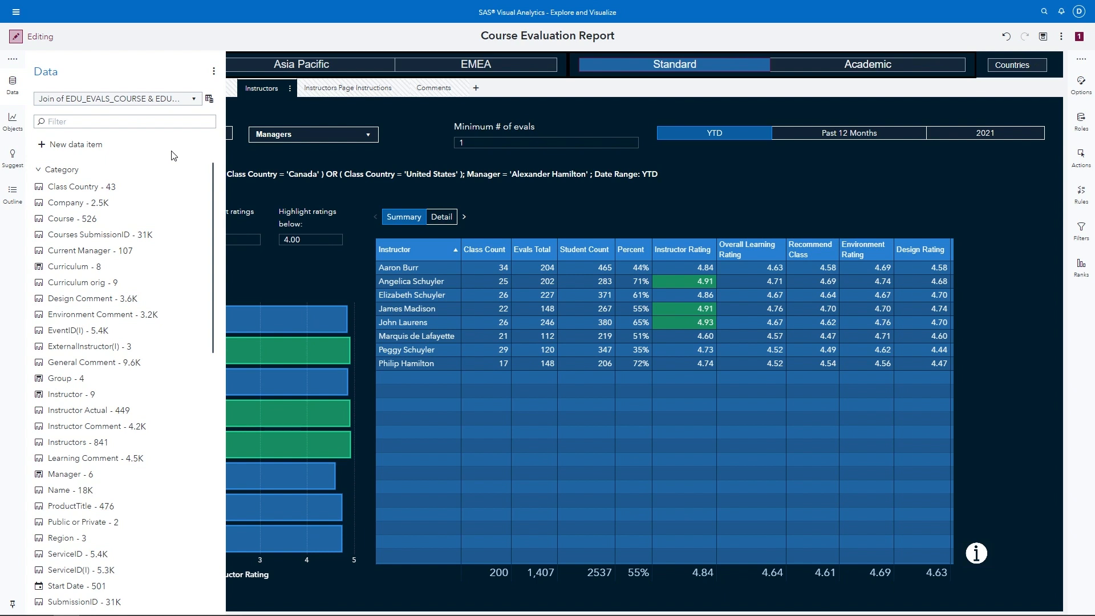
click(214, 76)
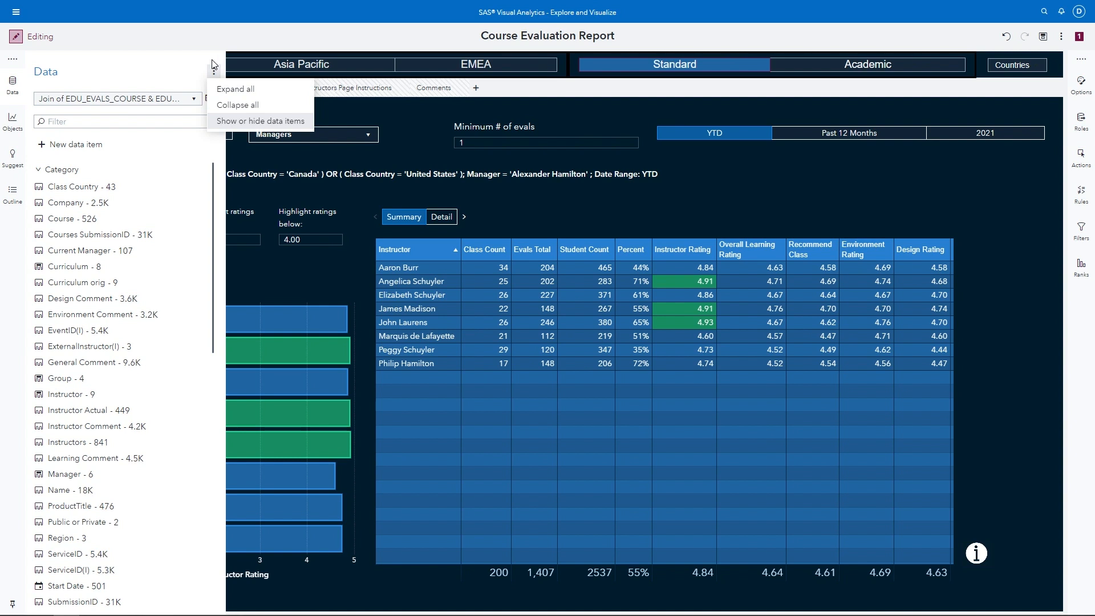
click(198, 169)
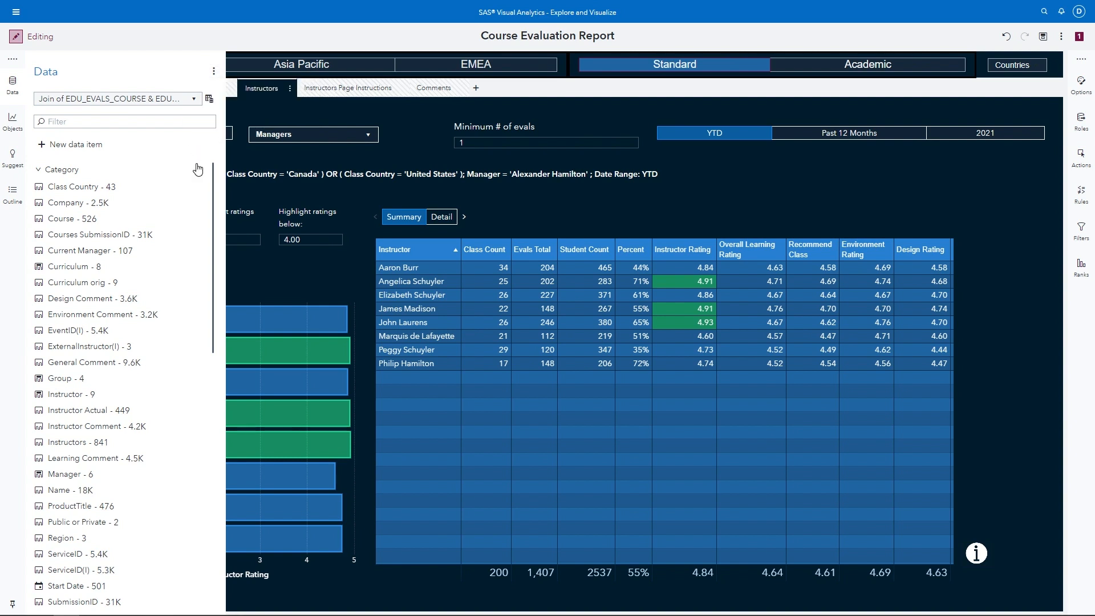
- Look through the join's categories, measures, parameters and aggregated measures, checking the details of the Curriculum and Percent data items
click(198, 169)
click(39, 170)
click(35, 267)
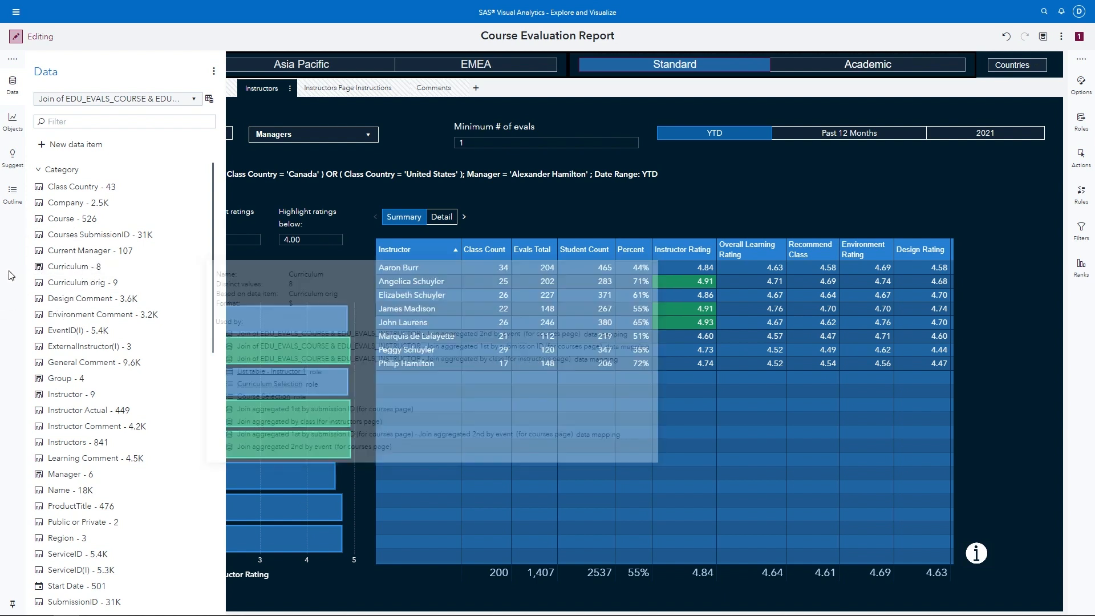
click(21, 266)
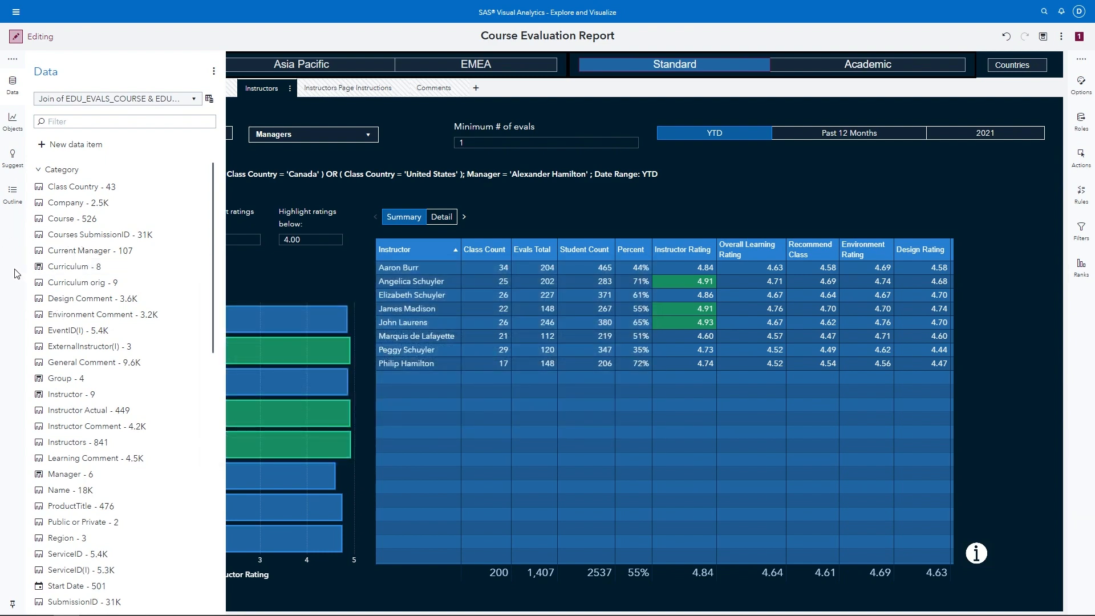
scroll(71, 303, down, 3)
scroll(77, 309, down, 5)
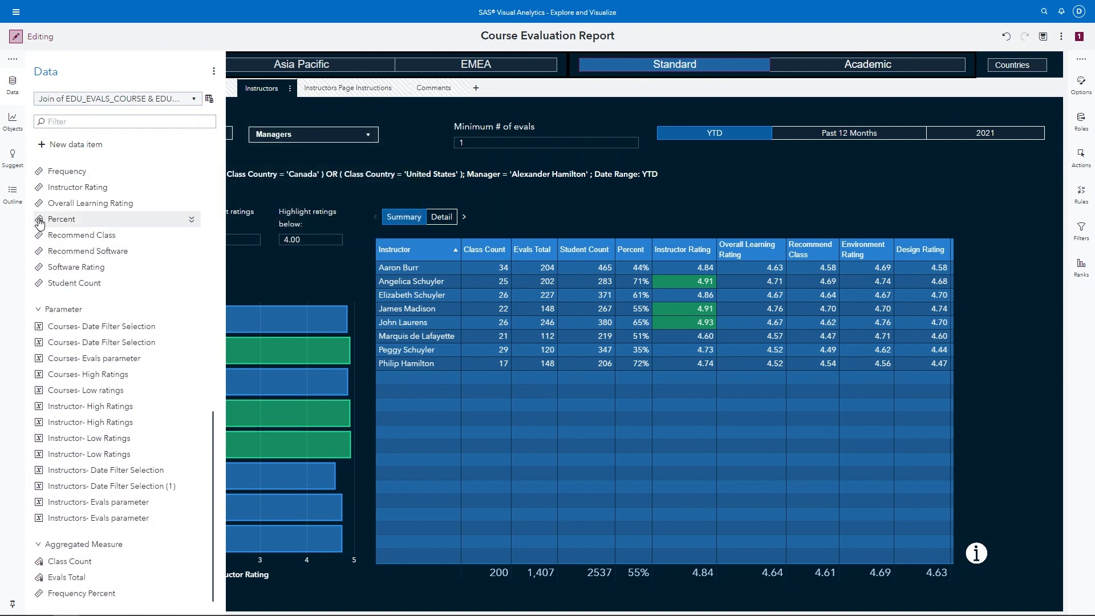
mouse_move(38, 228)
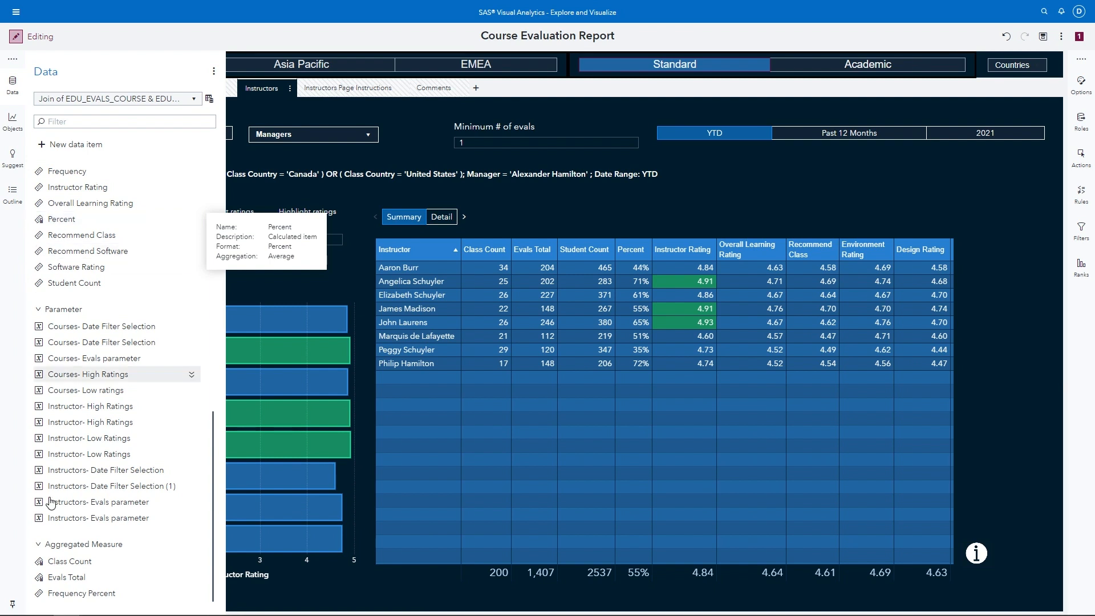
scroll(43, 558, down, 1)
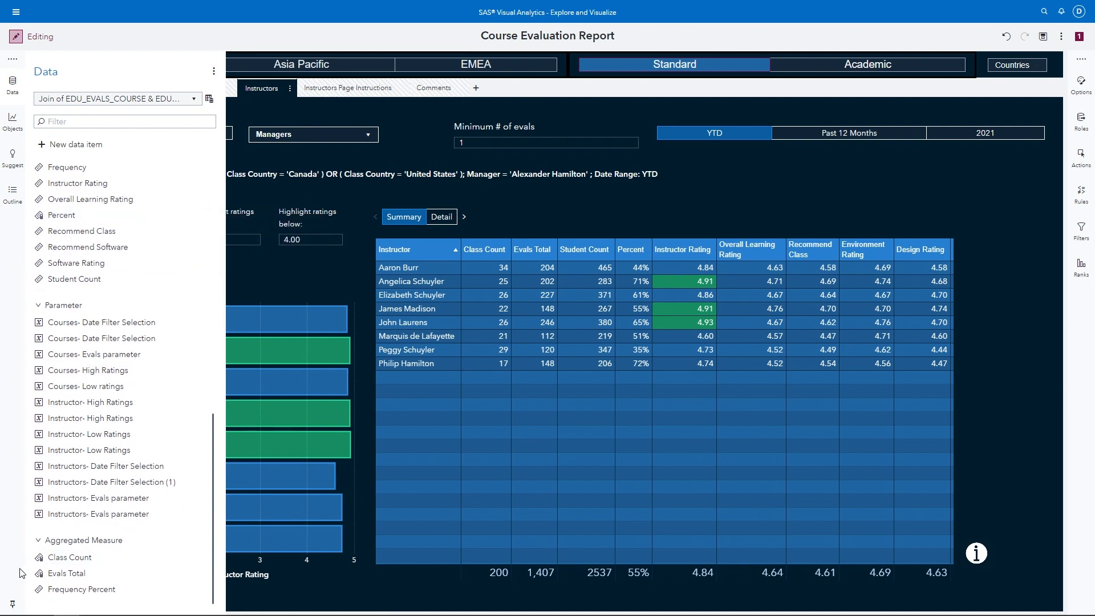
mouse_move(39, 576)
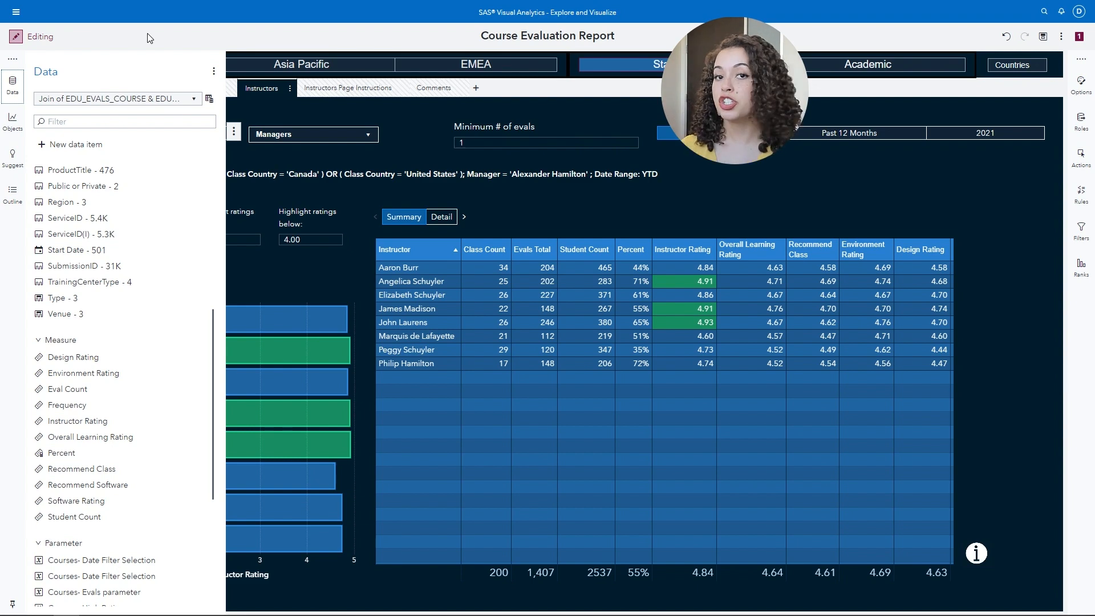
- Switch to the SAS Help Center page and read the descriptions of aggregated measures, calculated items, categories and custom categories
key(F11)
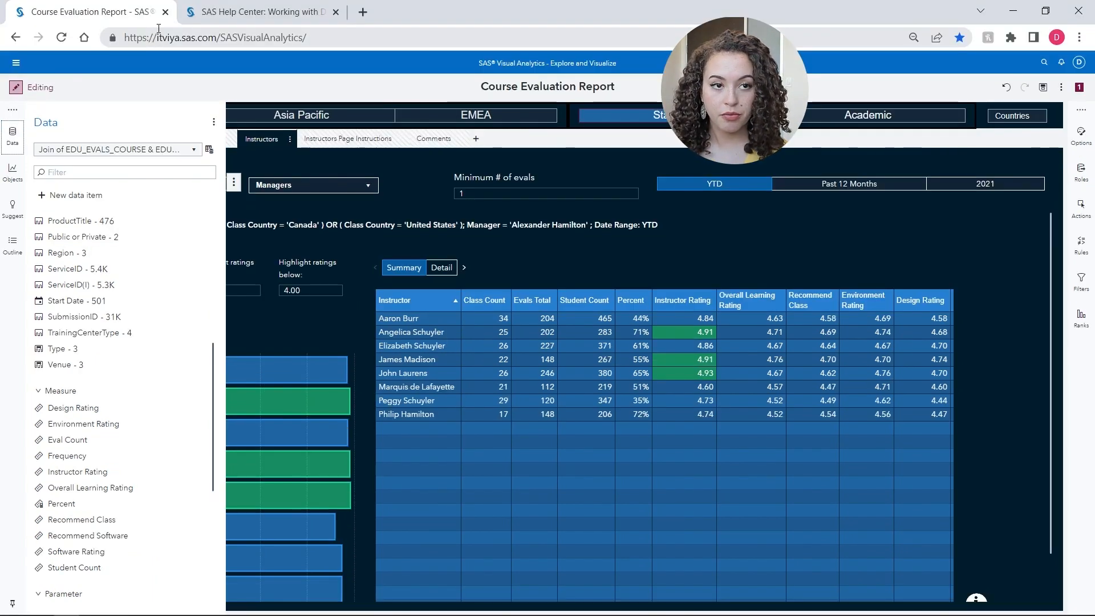
click(226, 16)
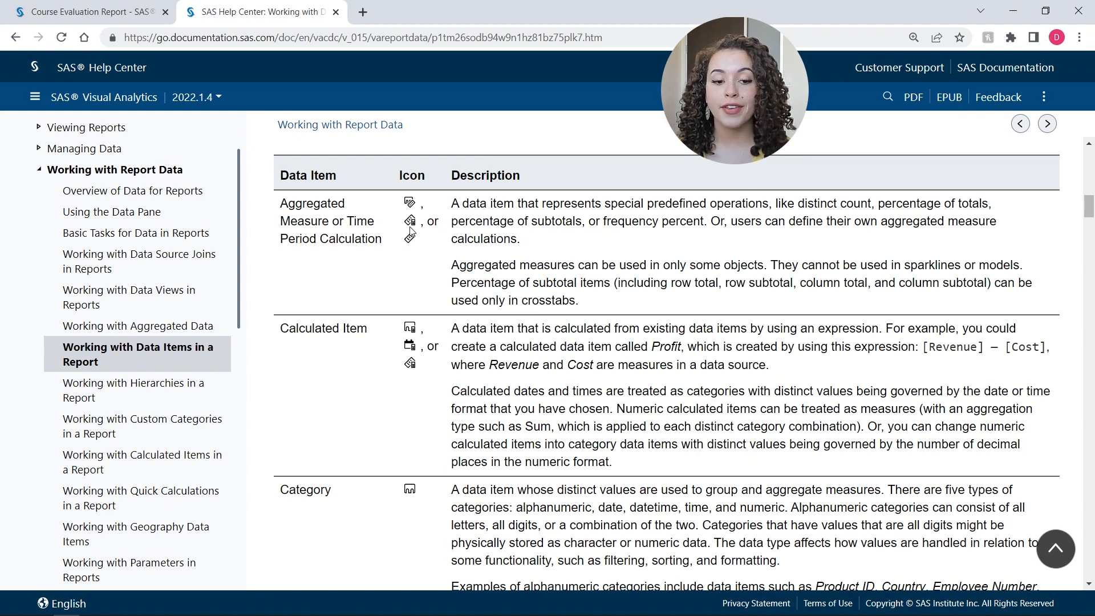
scroll(409, 388, down, 4)
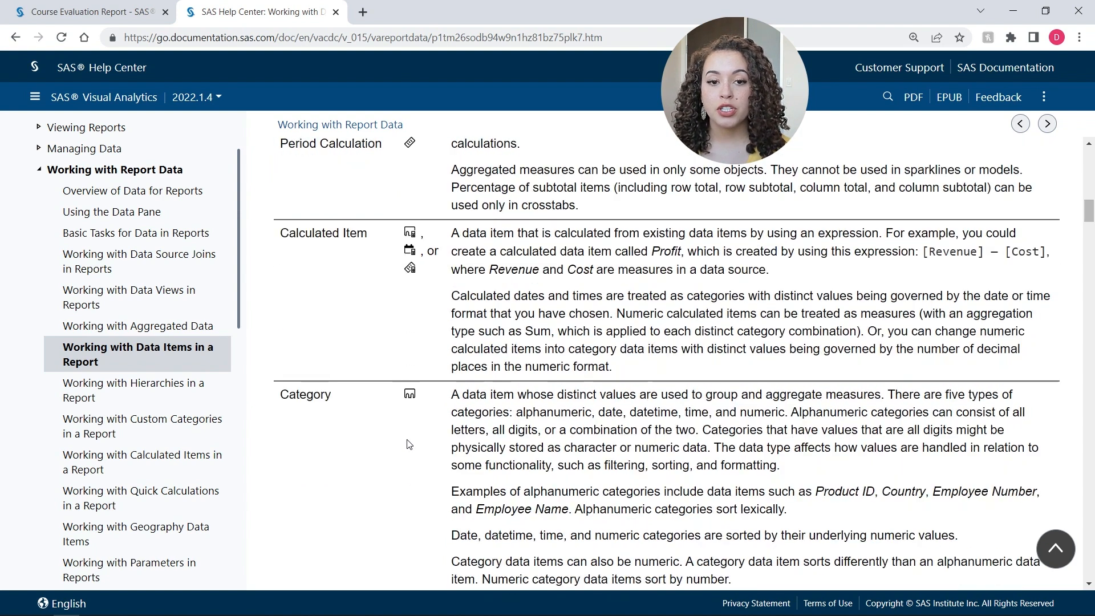
scroll(413, 341, down, 2)
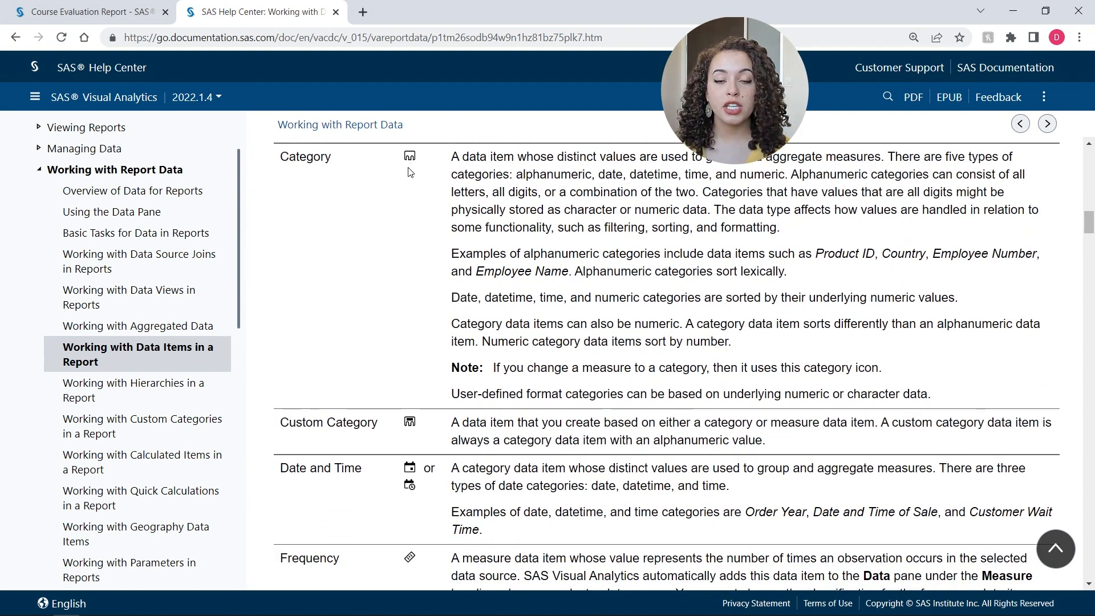
click(411, 432)
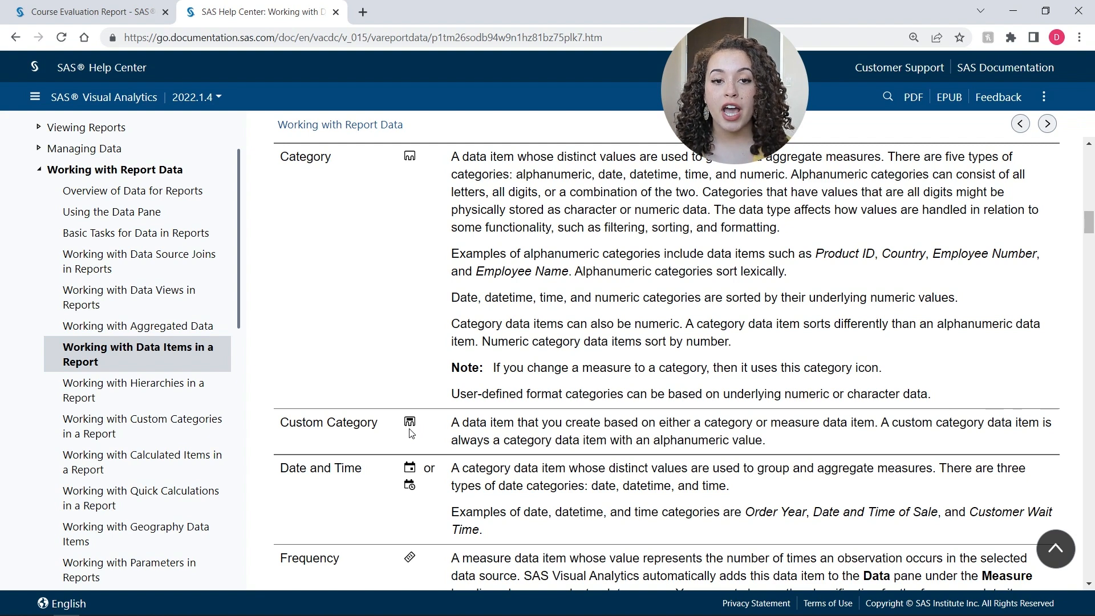
scroll(382, 349, up, 8)
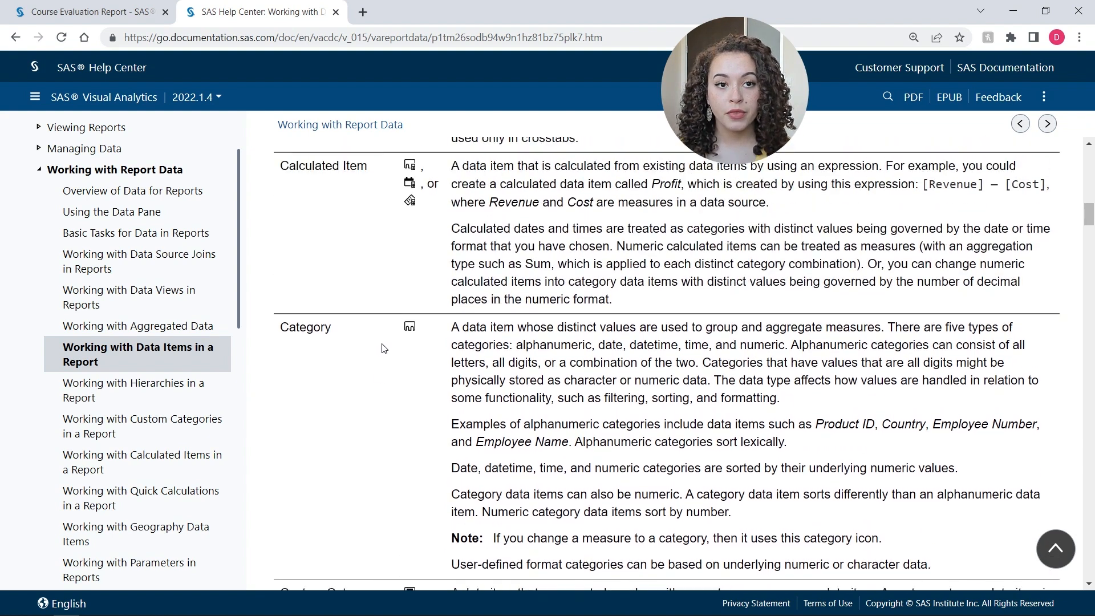
- Check which SAS Visual Analytics documentation versions are available, and return to the Course Evaluation Report in full screen
click(207, 100)
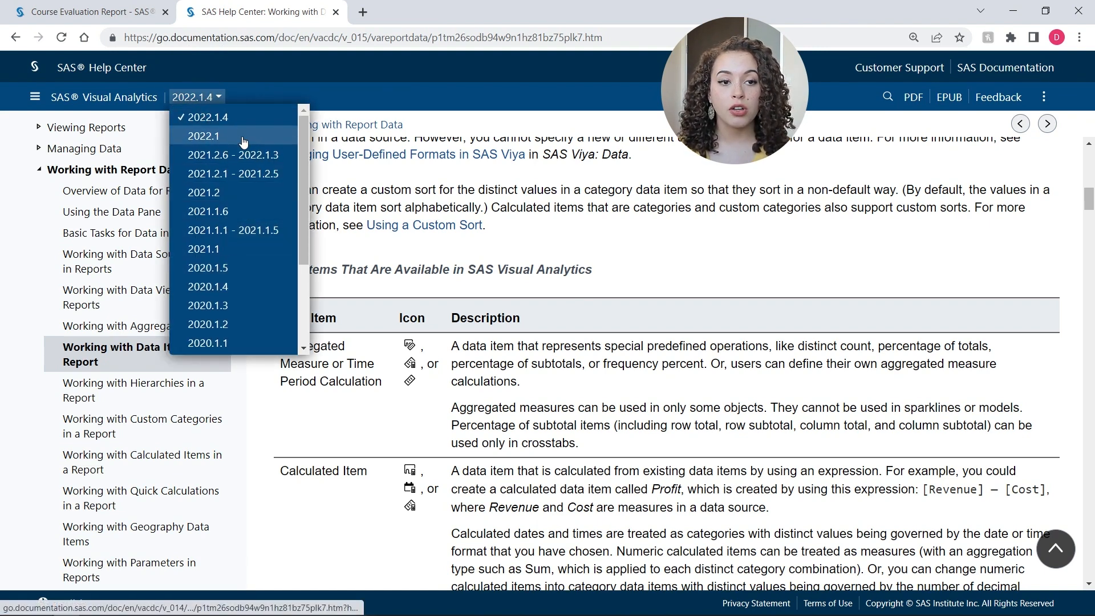
drag(303, 156, 306, 313)
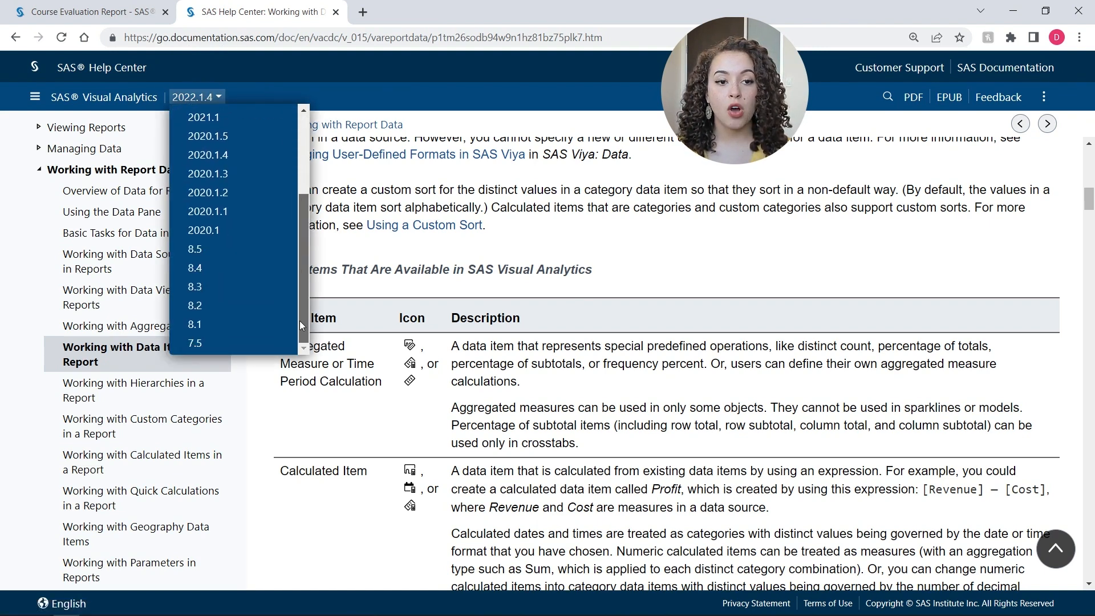
drag(298, 182, 299, 92)
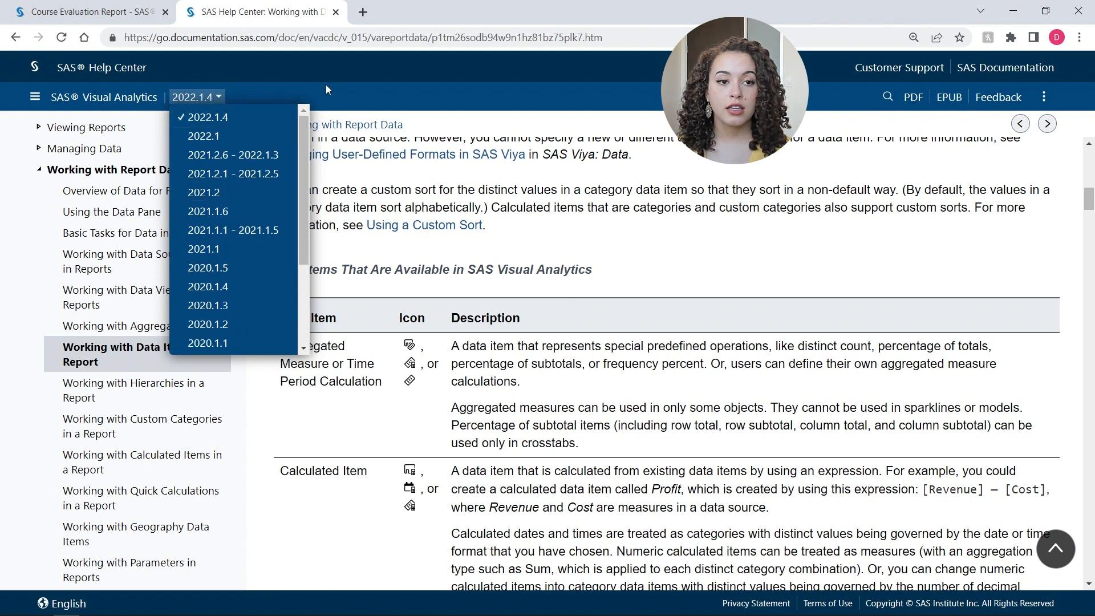
click(325, 84)
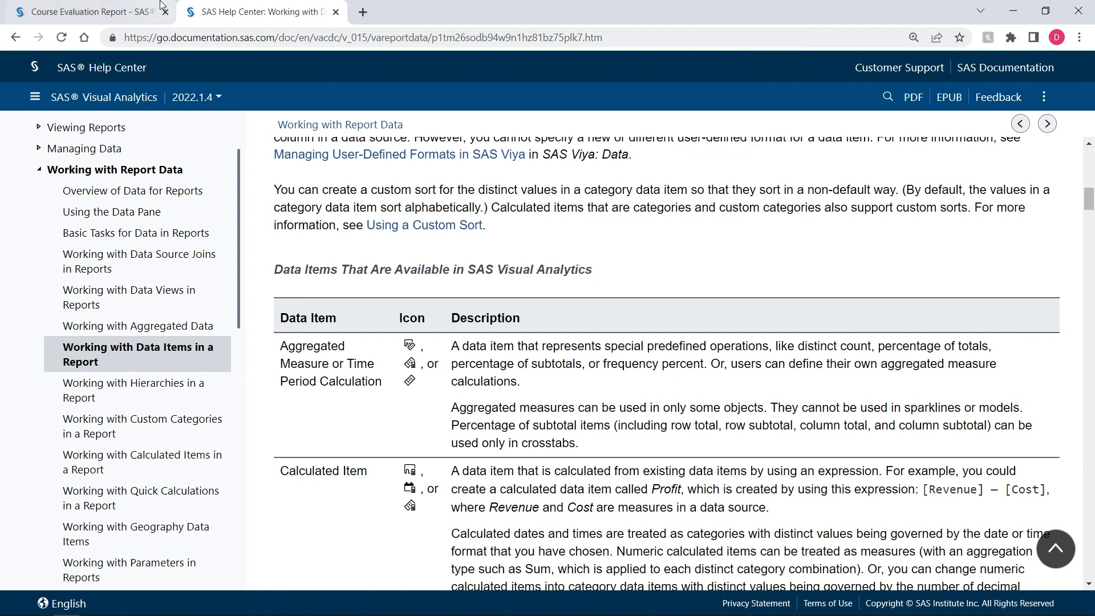
click(129, 12)
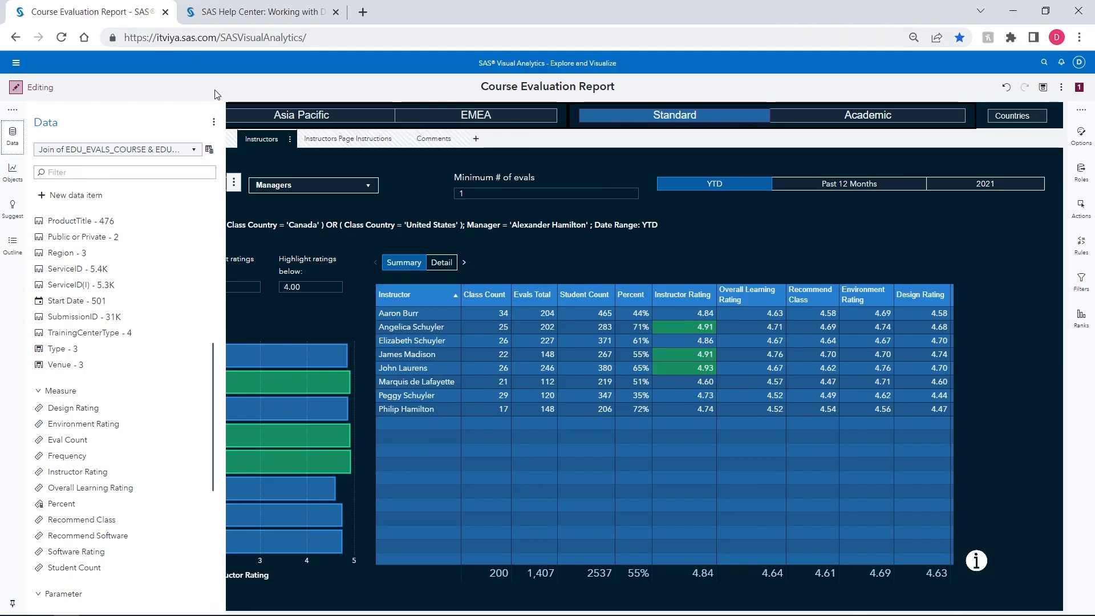
key(F11)
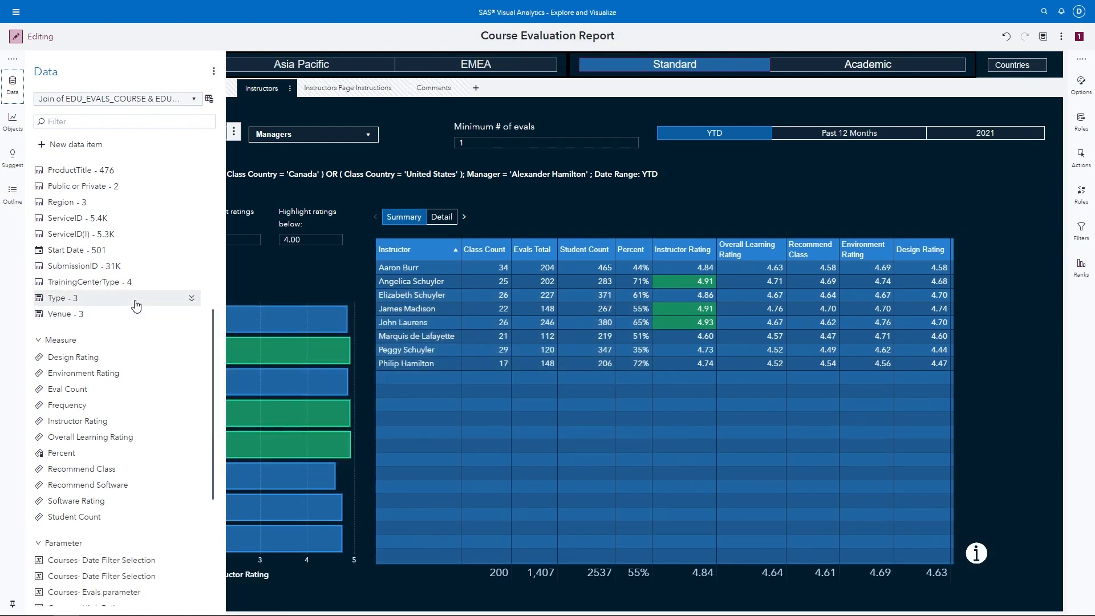
- Look through the join's data source actions, and check the details of data items such as ServiceID and ServiceID(I)
right_click(135, 303)
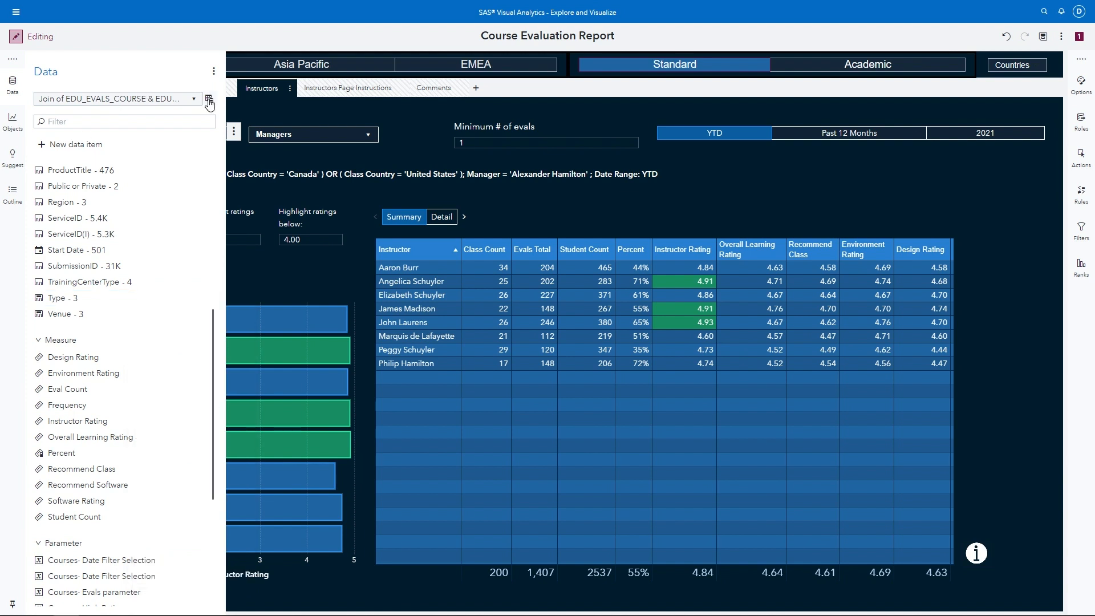
click(210, 100)
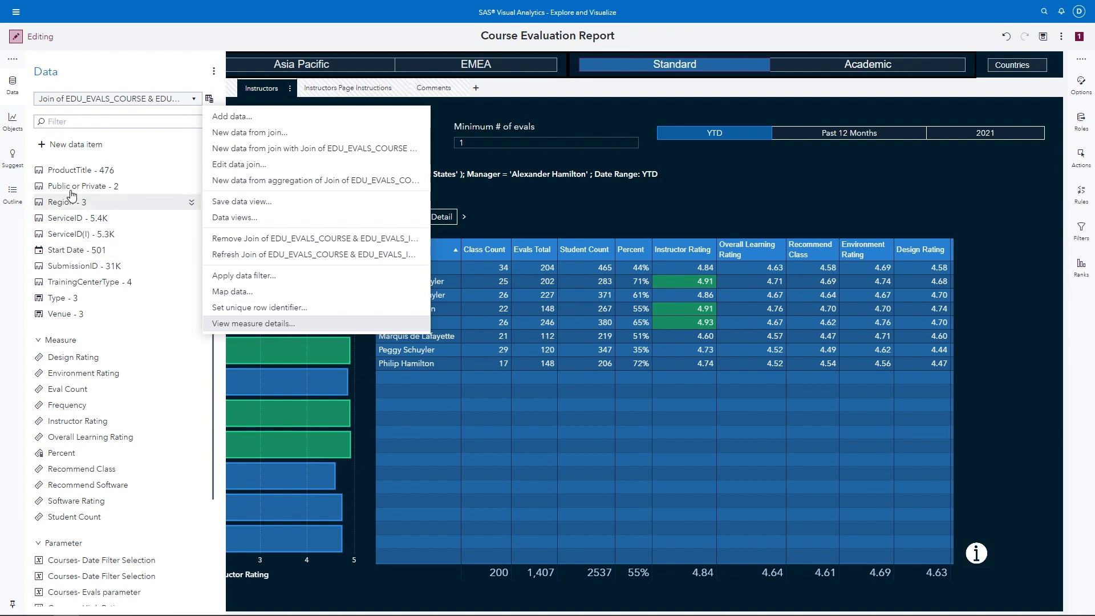
mouse_move(75, 200)
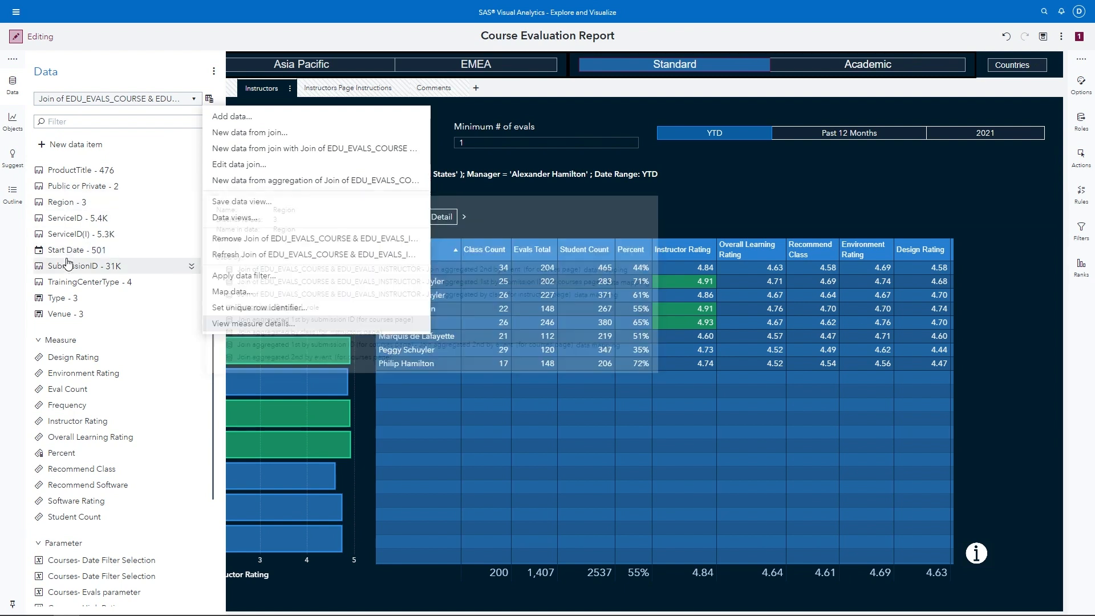
click(194, 83)
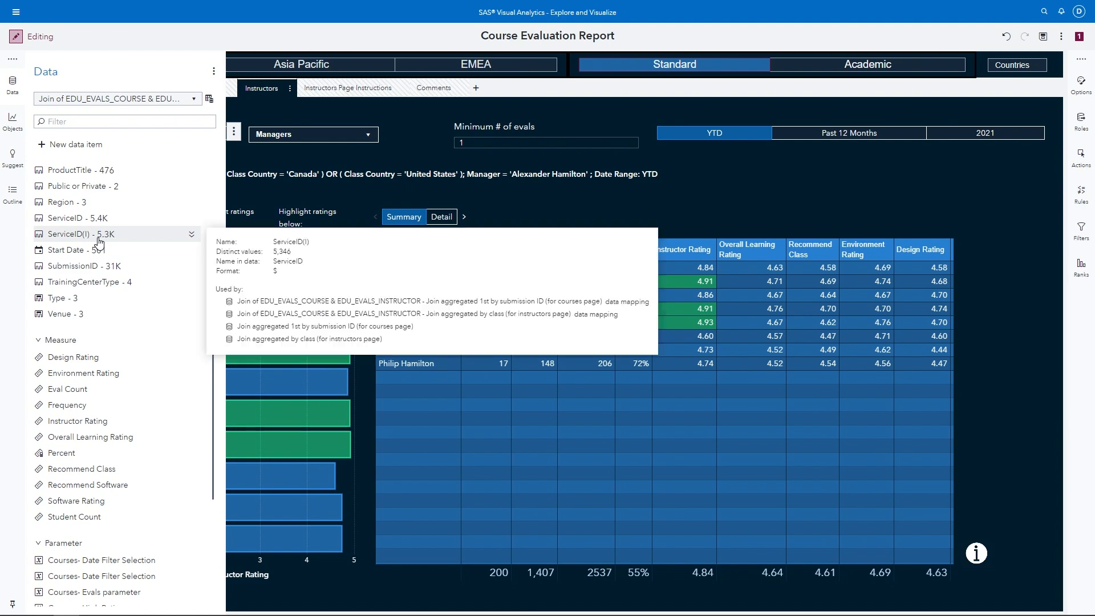
mouse_move(100, 224)
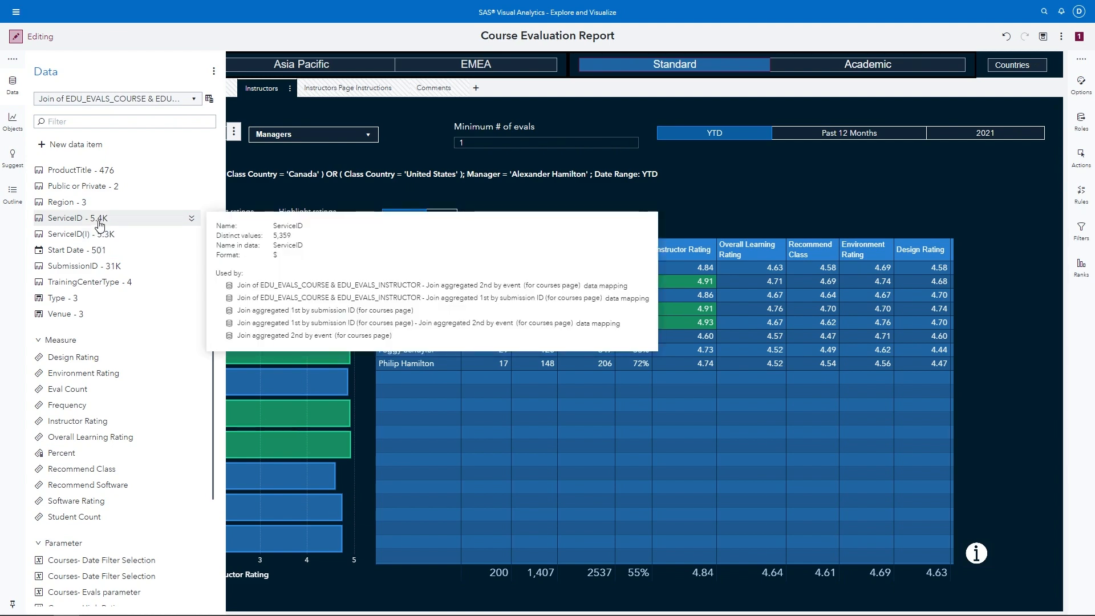
scroll(105, 188, up, 6)
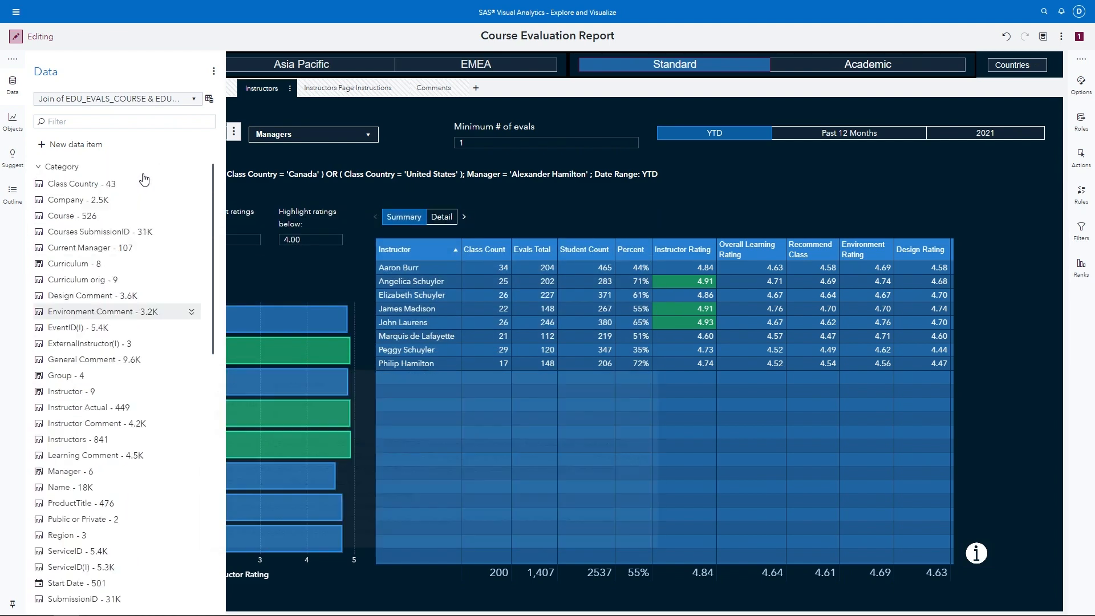
scroll(142, 229, down, 3)
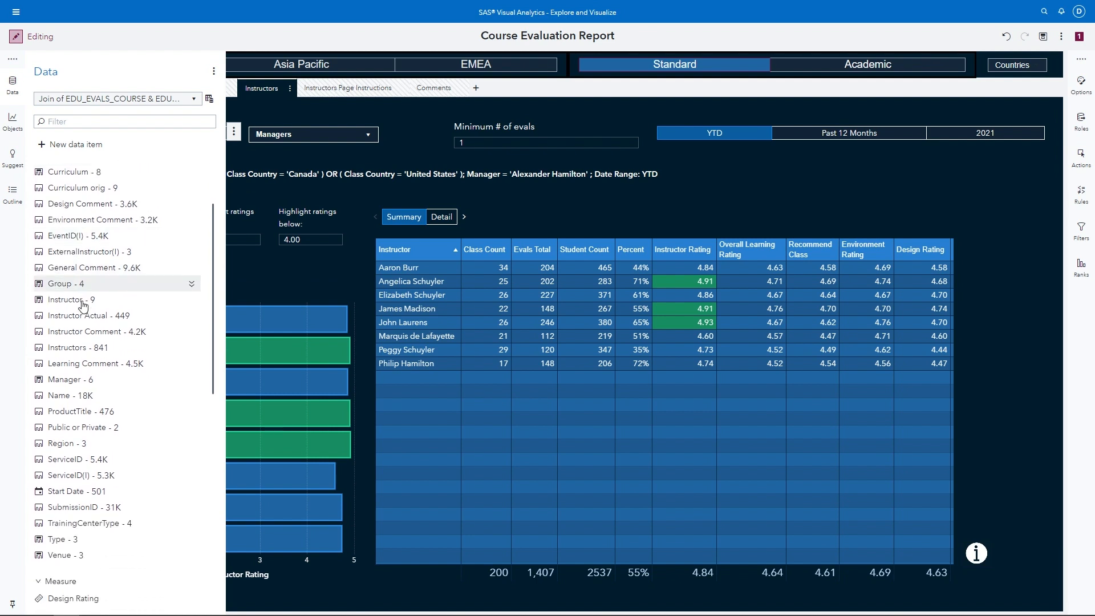
mouse_move(87, 306)
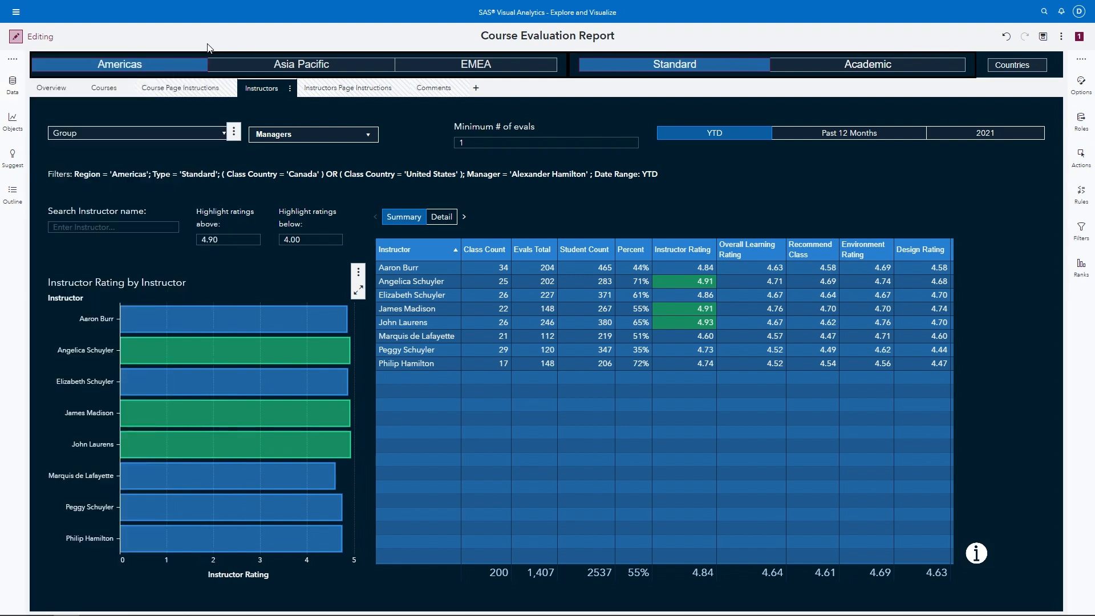
- Open the report's actions diagram and display the Overview page in it
click(1062, 37)
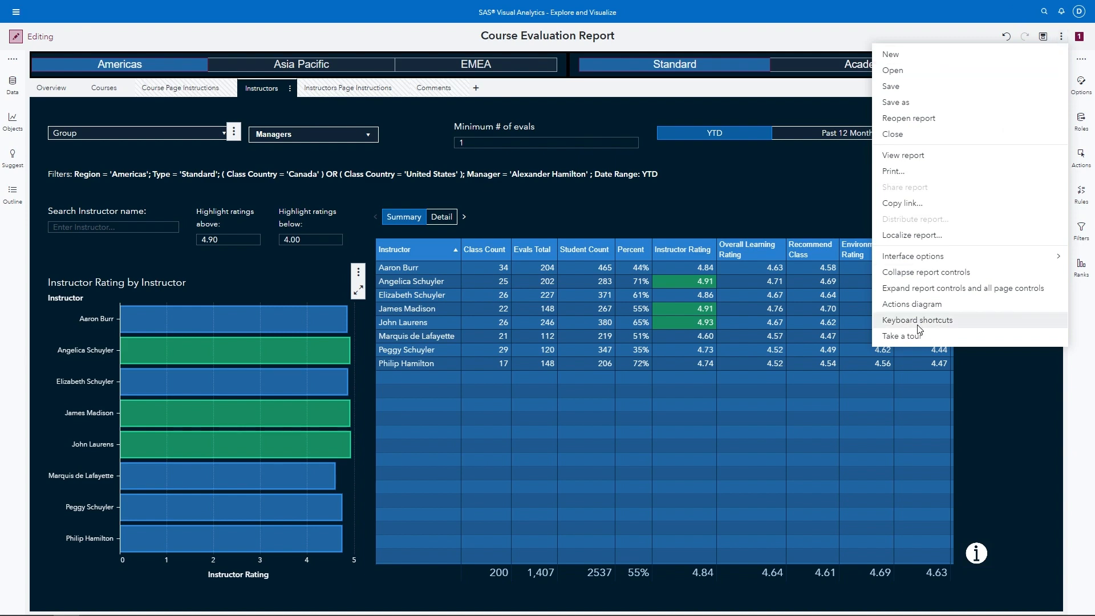
click(918, 305)
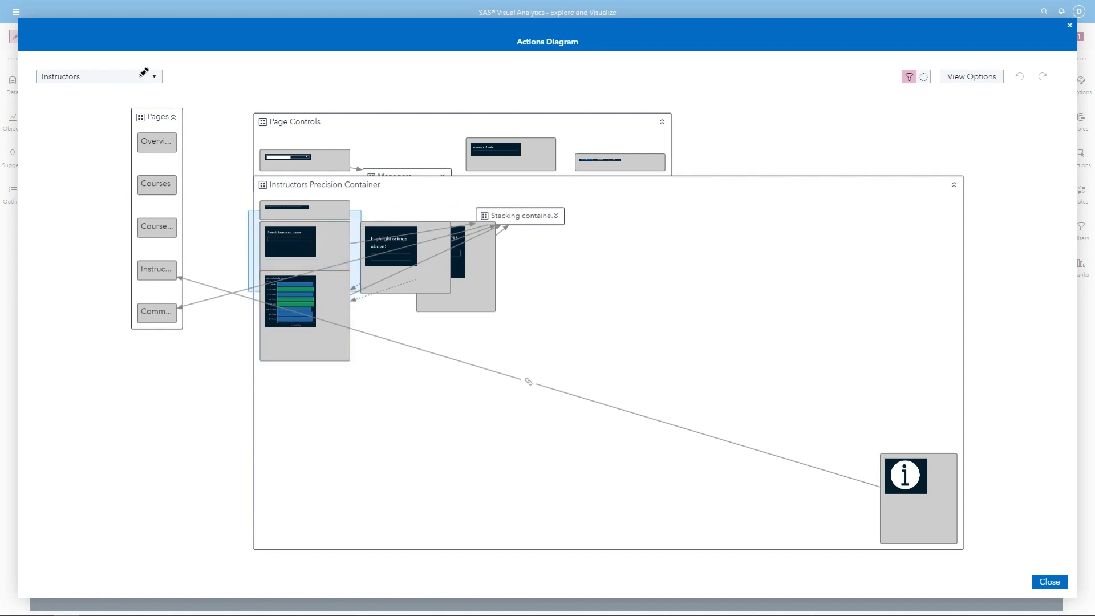
click(74, 78)
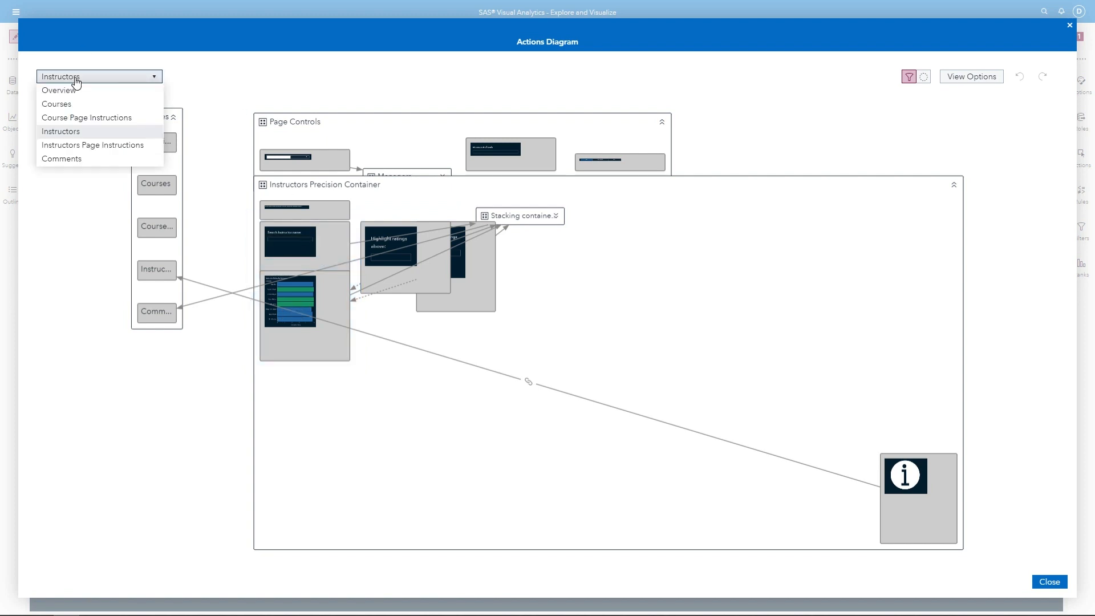
click(67, 93)
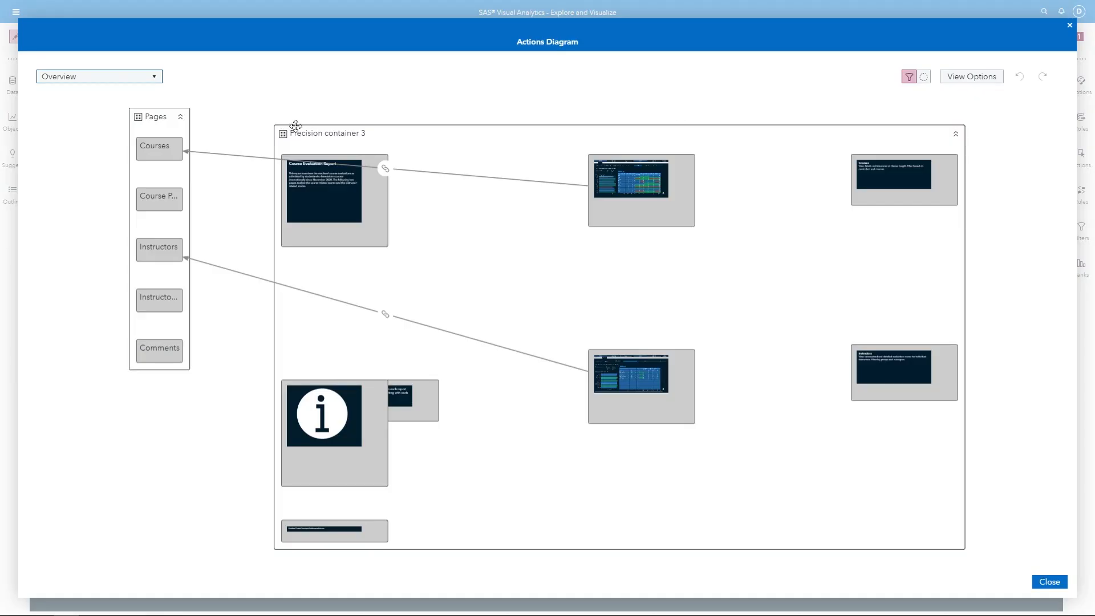
- Examine the links from the two page images to the Courses and Instructors pages, and close the actions diagram
drag(303, 120, 296, 86)
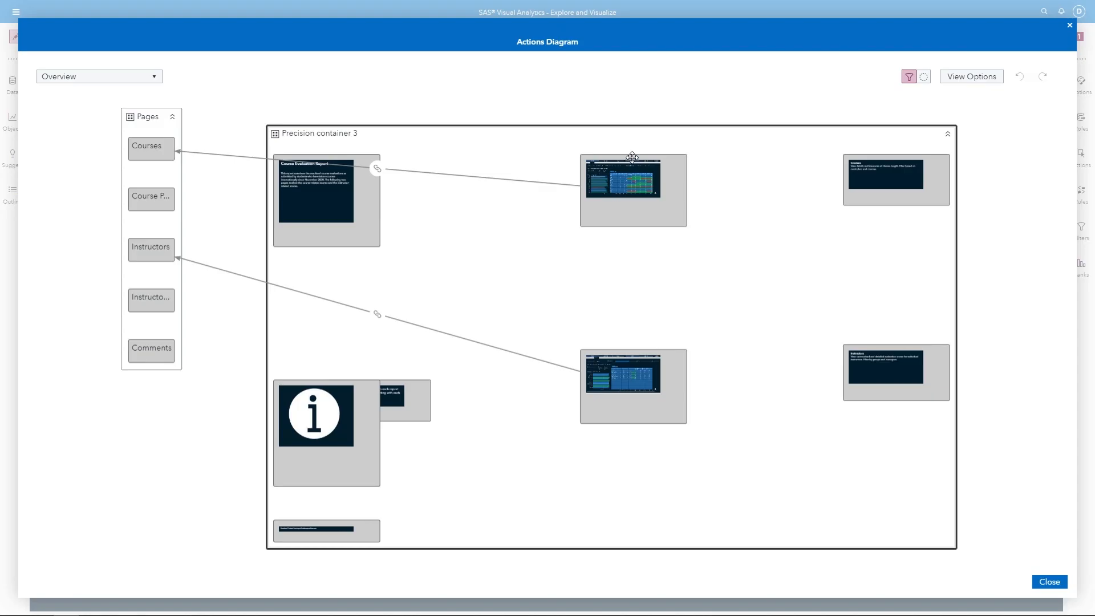
click(631, 169)
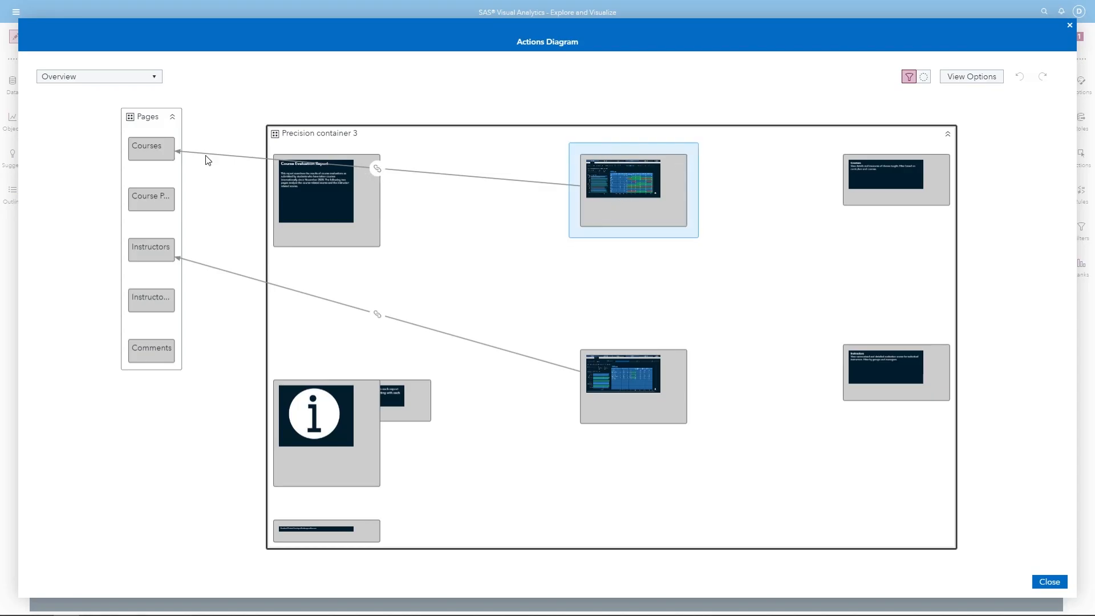
click(654, 392)
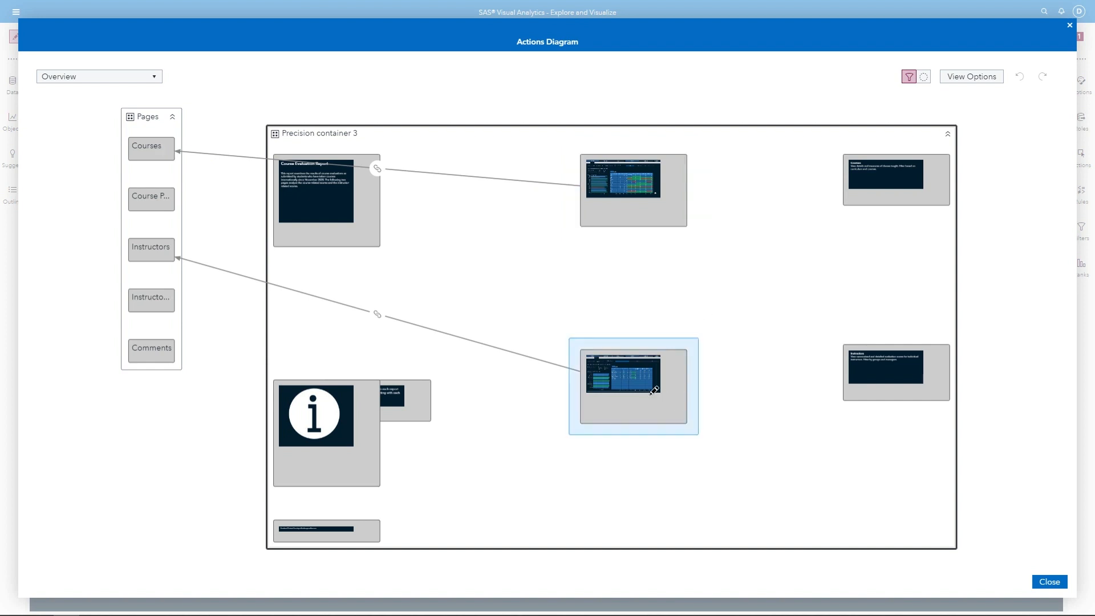
click(502, 370)
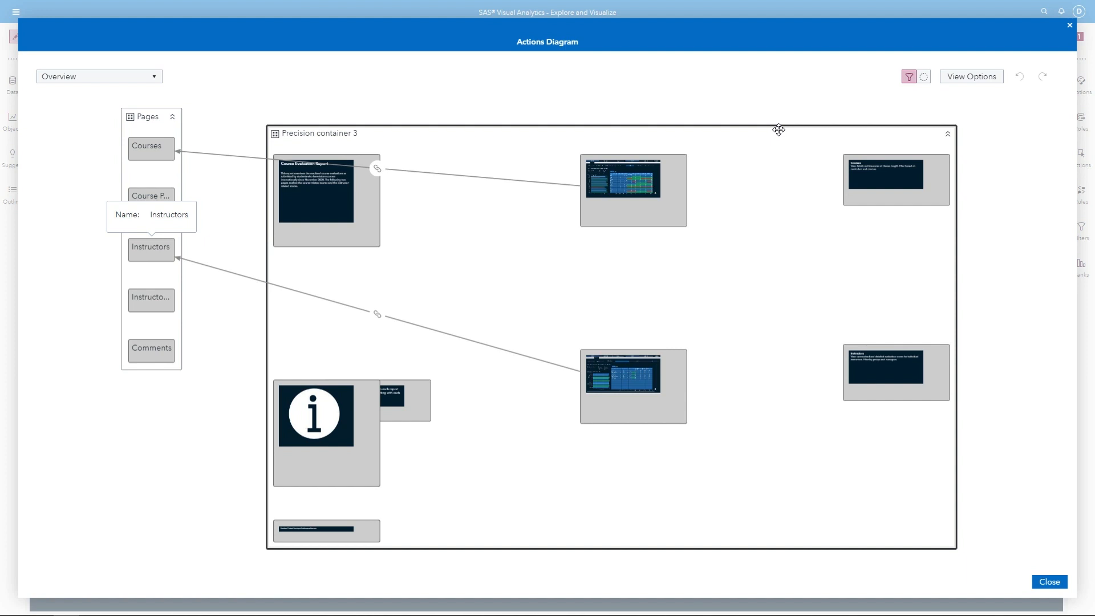
click(1071, 27)
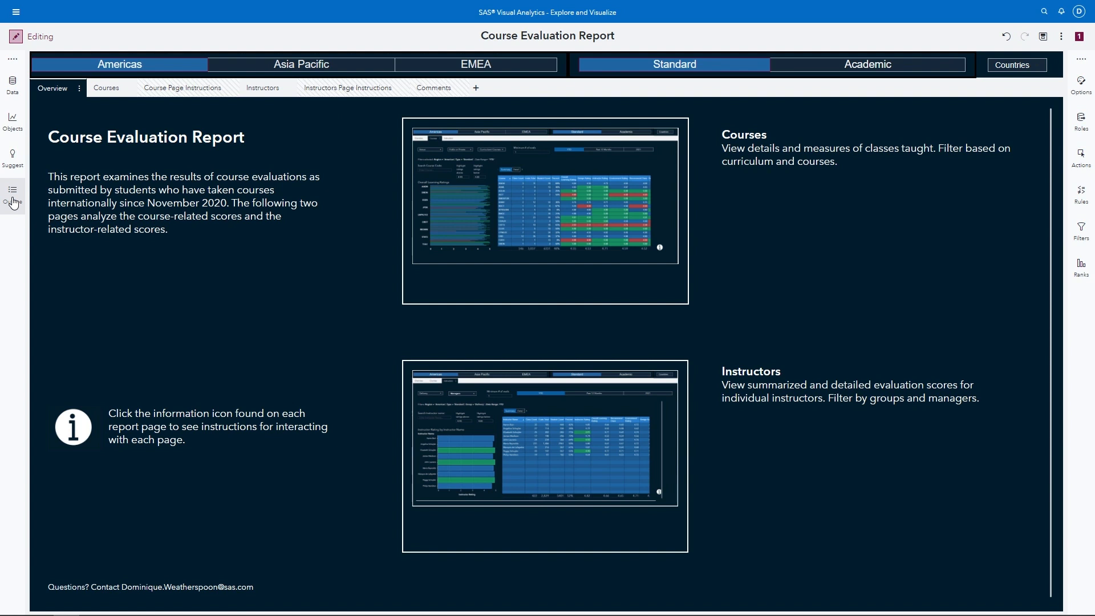
- Show the report outline and expand the Overview page's Precision container 3 to view its objects
click(13, 197)
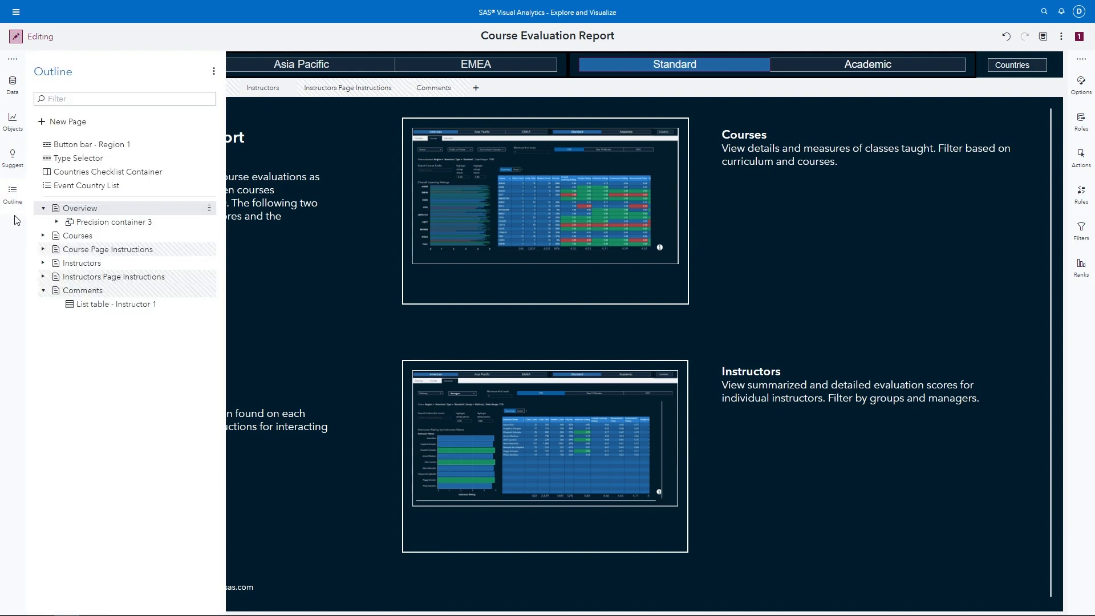
click(57, 223)
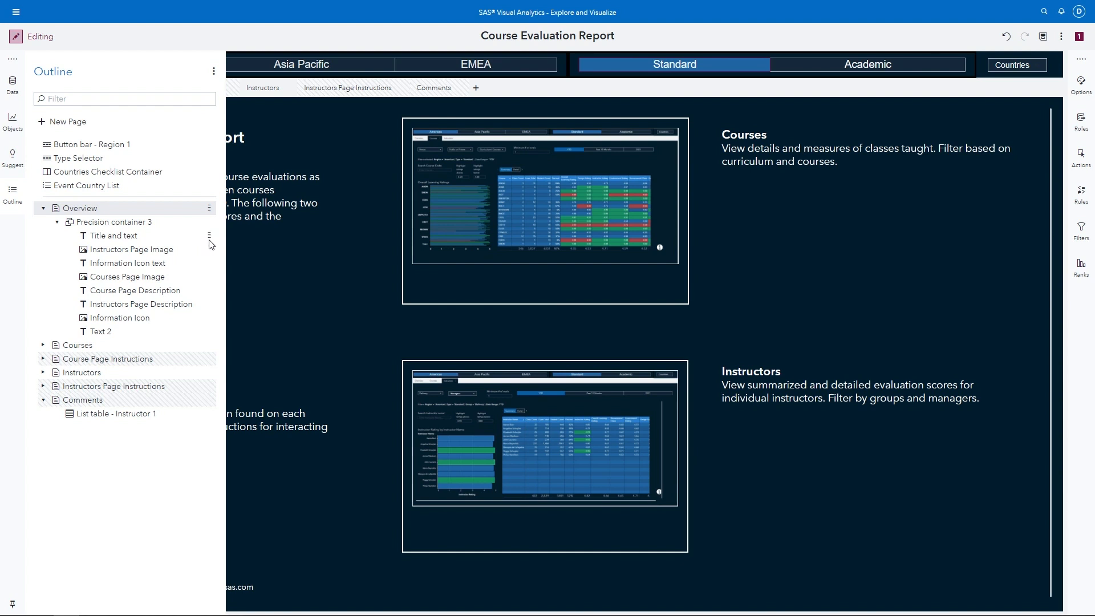
- Move Title and text below Instructors Page Image in the outline, and undo the reordering
drag(163, 240, 121, 241)
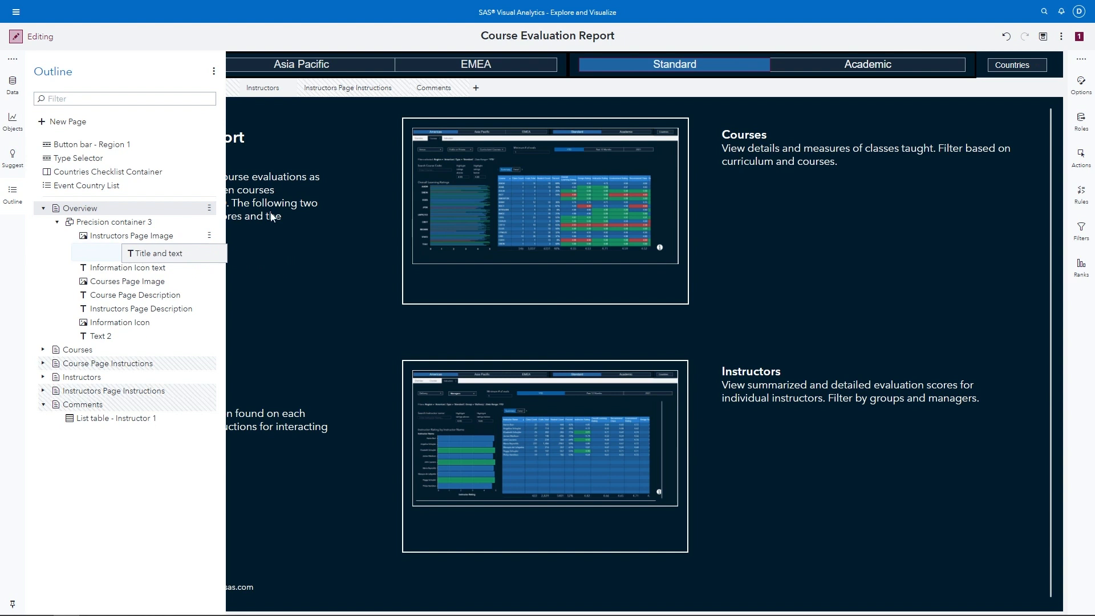
click(1006, 37)
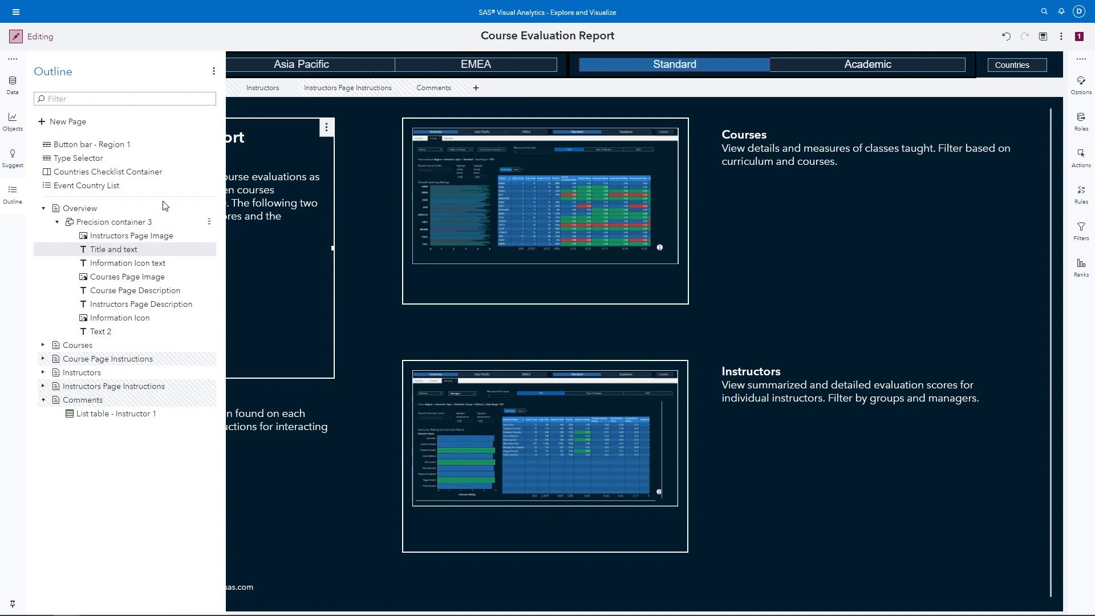
click(1008, 38)
- Expand the Instructors page in the outline to view its prompts and containers
click(16, 211)
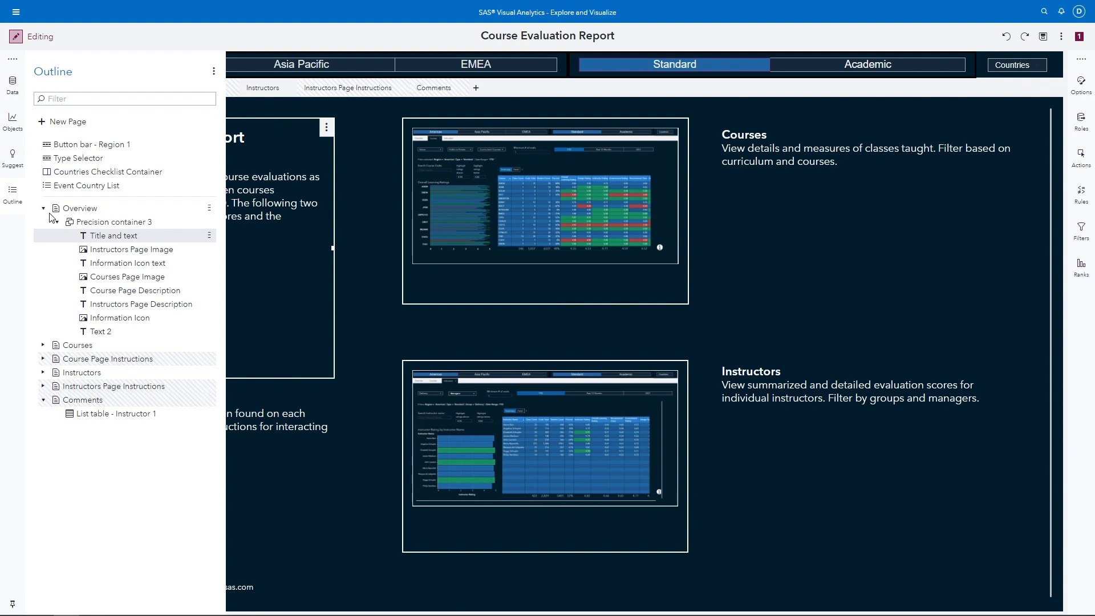
click(44, 374)
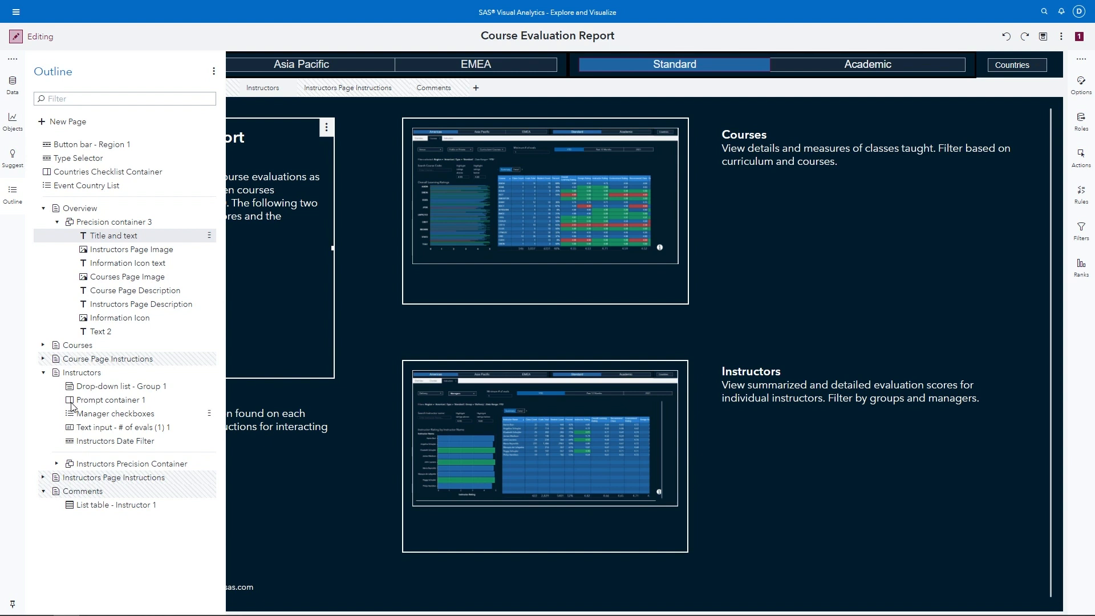
- Expand the Instructors Precision Container and its Stacking container 2 in the outline to view their objects
click(58, 467)
scroll(86, 462, down, 2)
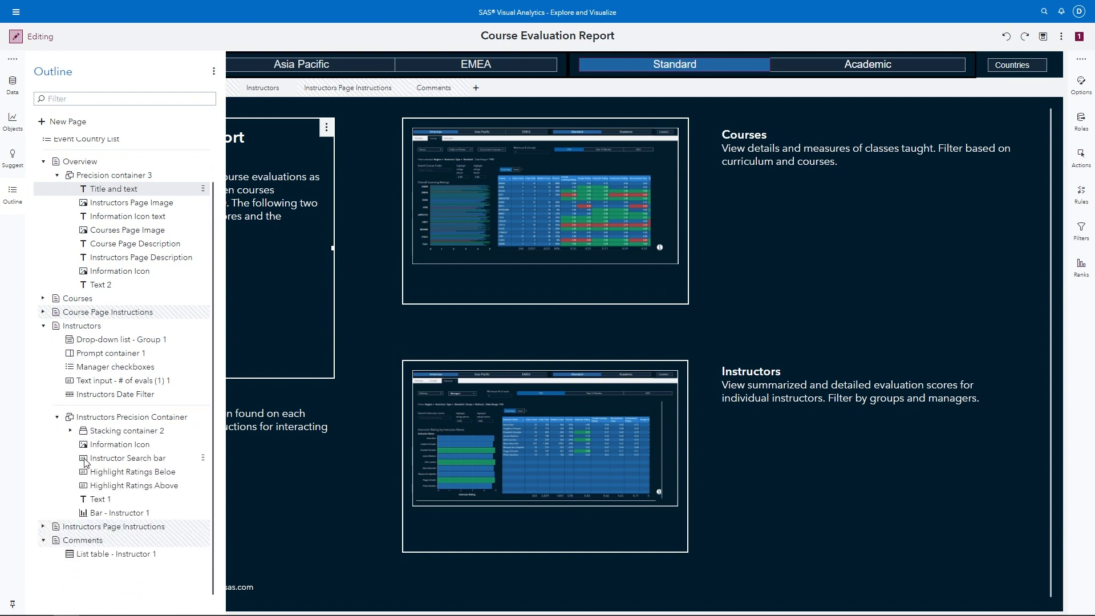
click(70, 431)
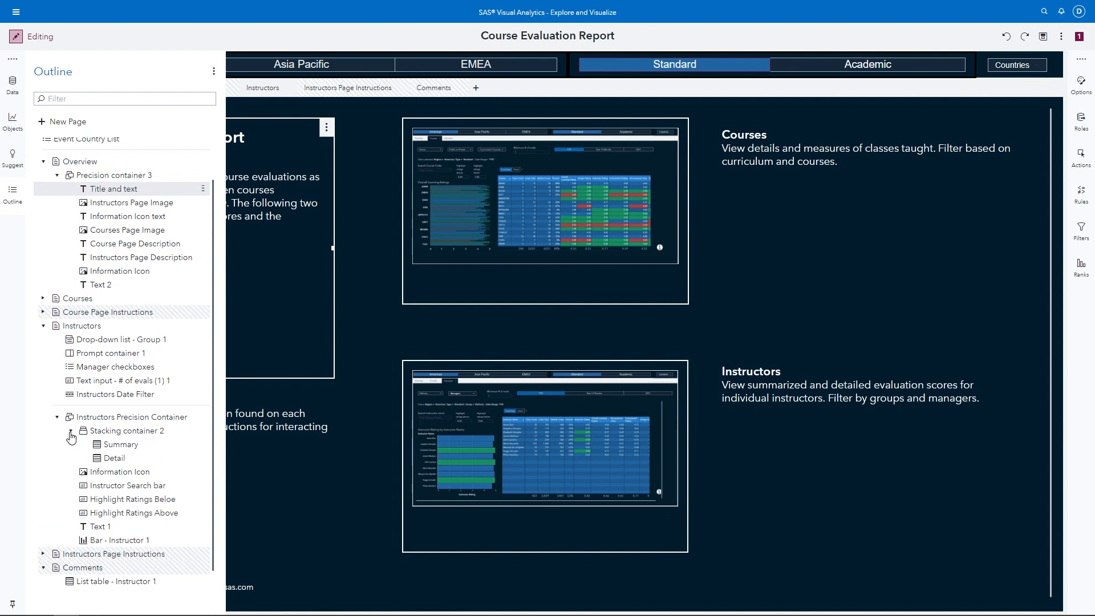
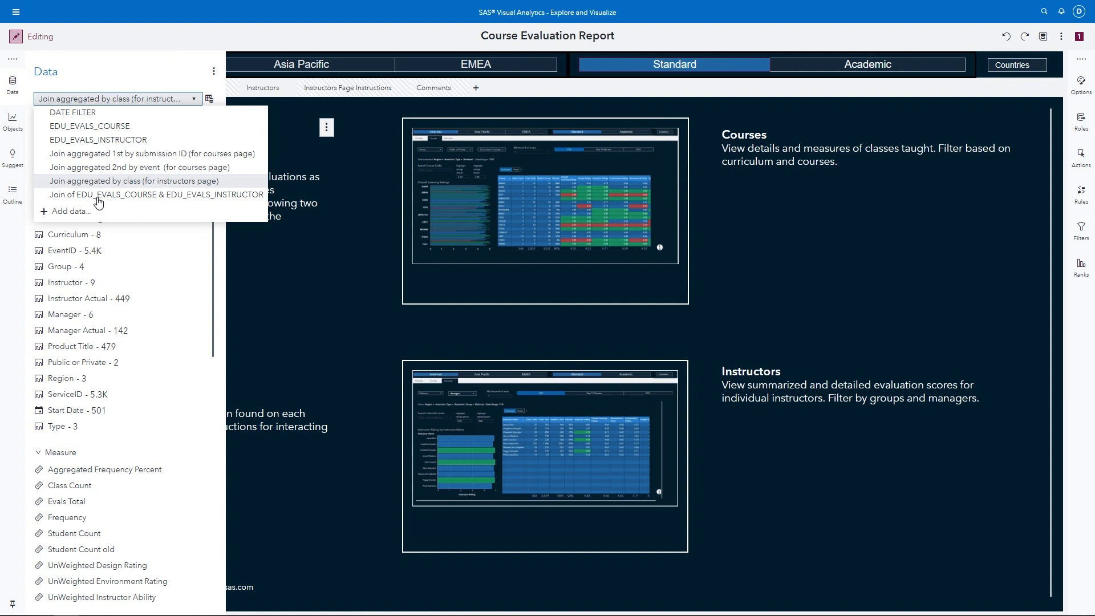
- Choose the Join of EDU_EVALS_COURSE & EDU_EVALS_INSTRUCTOR data source and open its data join for editing
click(195, 197)
click(153, 100)
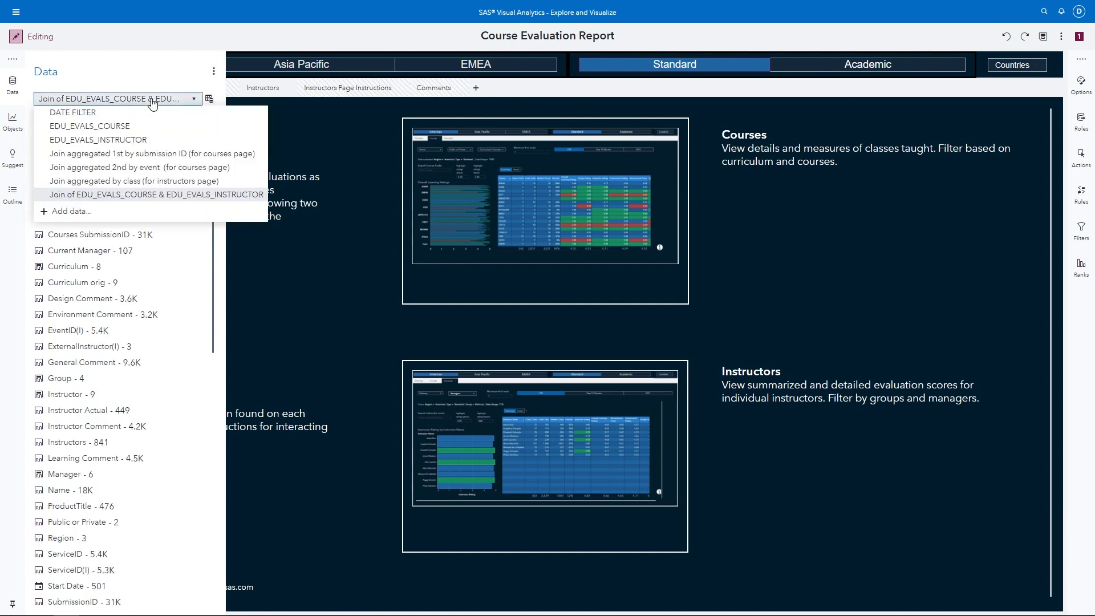
click(210, 99)
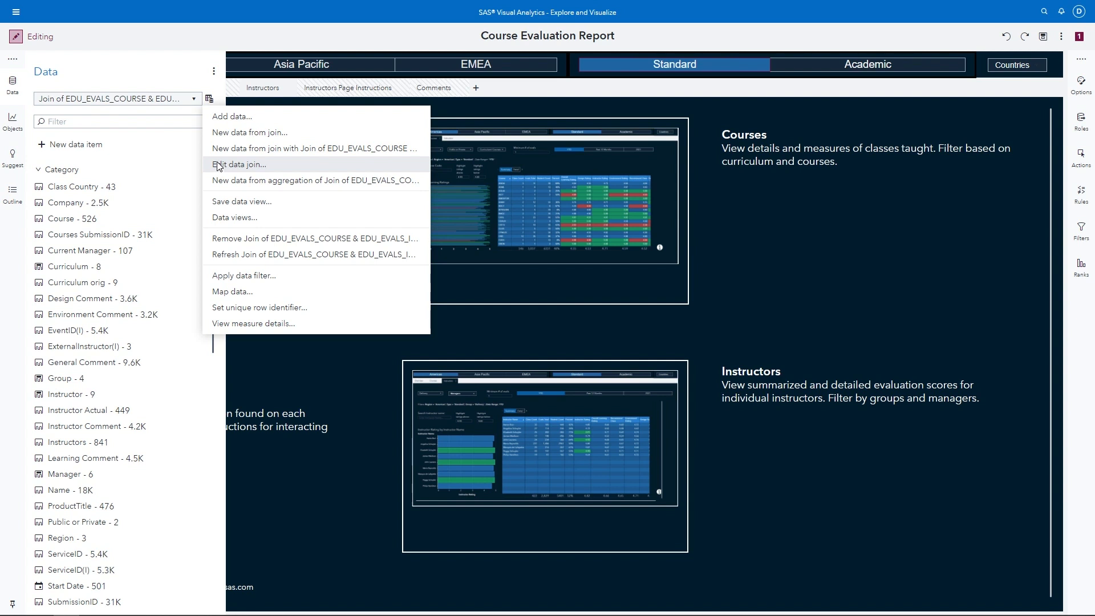
click(217, 135)
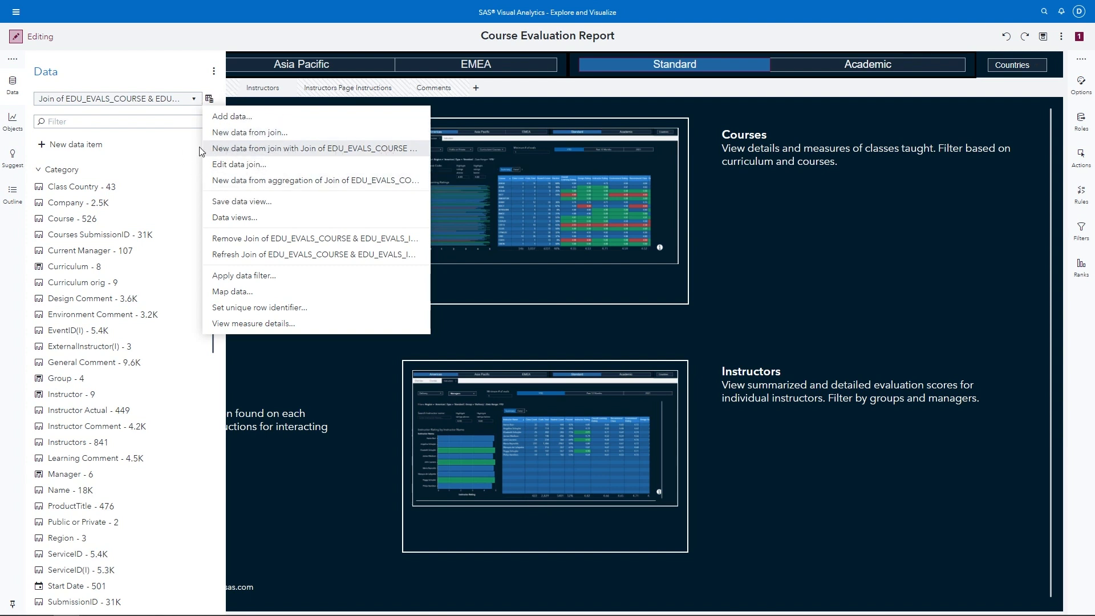
click(225, 167)
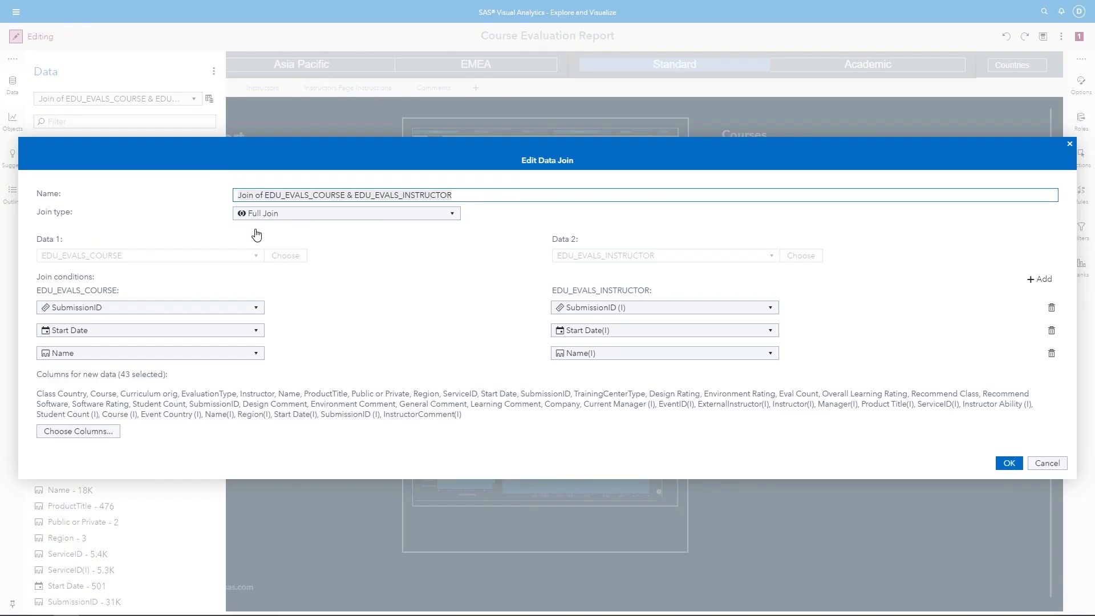
- Examine the data join's available join types, source tables, join conditions and column selection, and close it without saving
click(305, 215)
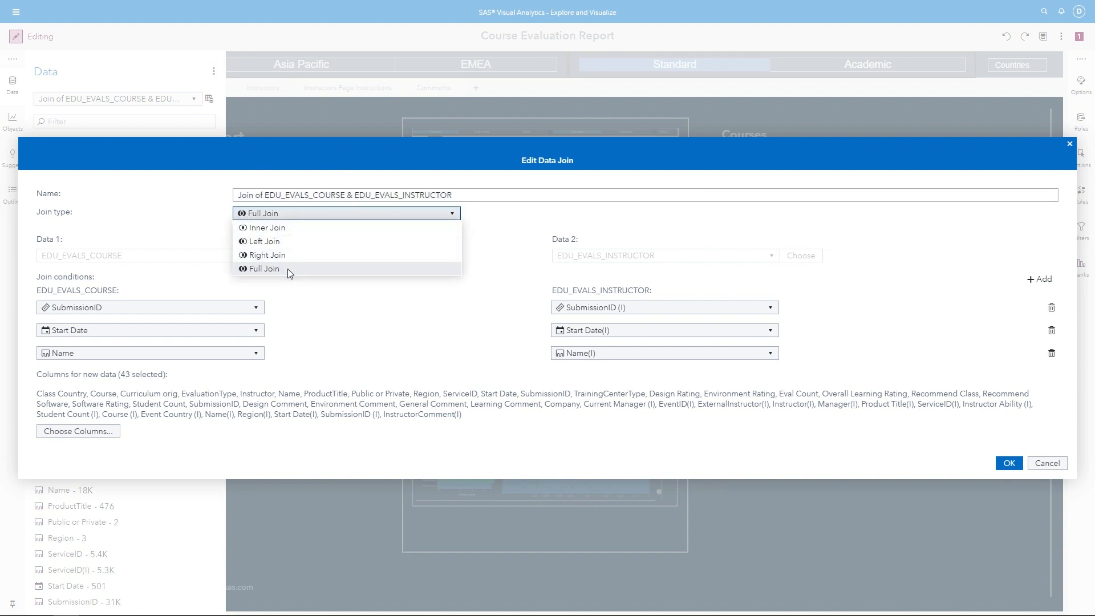
click(327, 343)
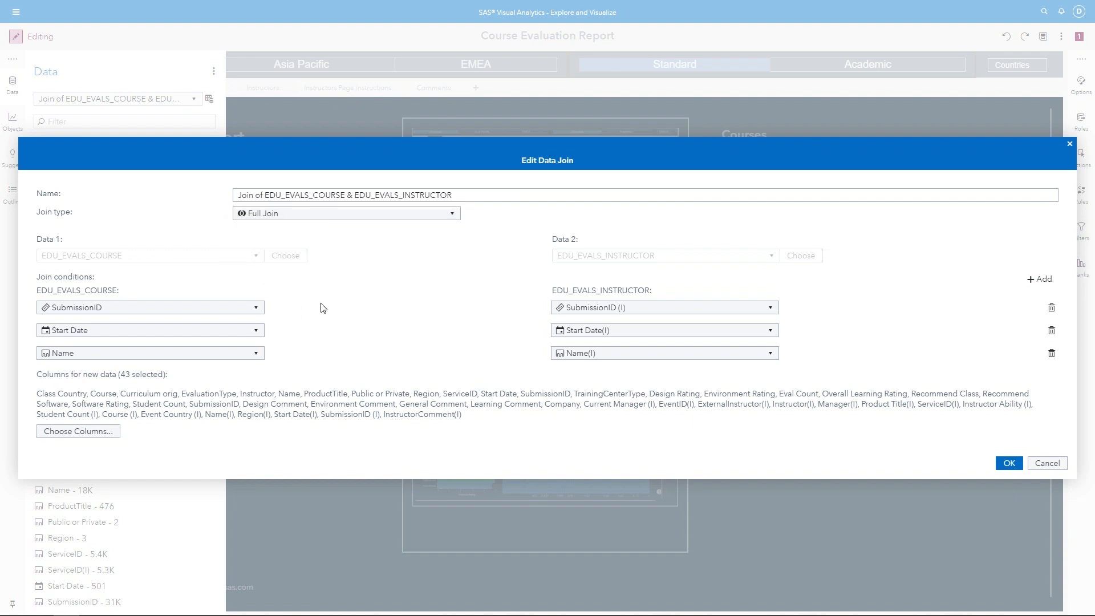
click(60, 261)
click(569, 263)
click(287, 261)
click(806, 260)
click(83, 434)
click(1048, 464)
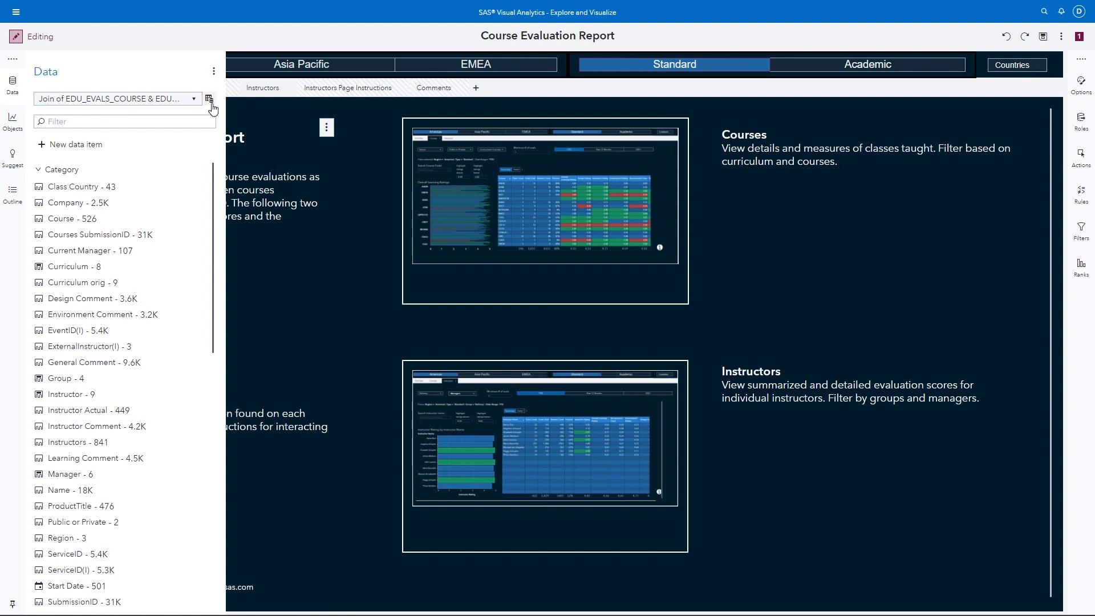
- Switch to the Join aggregated by class (for instructors page) data and start a new aggregation named Join aggregated by instructors (for instructors page)
click(195, 100)
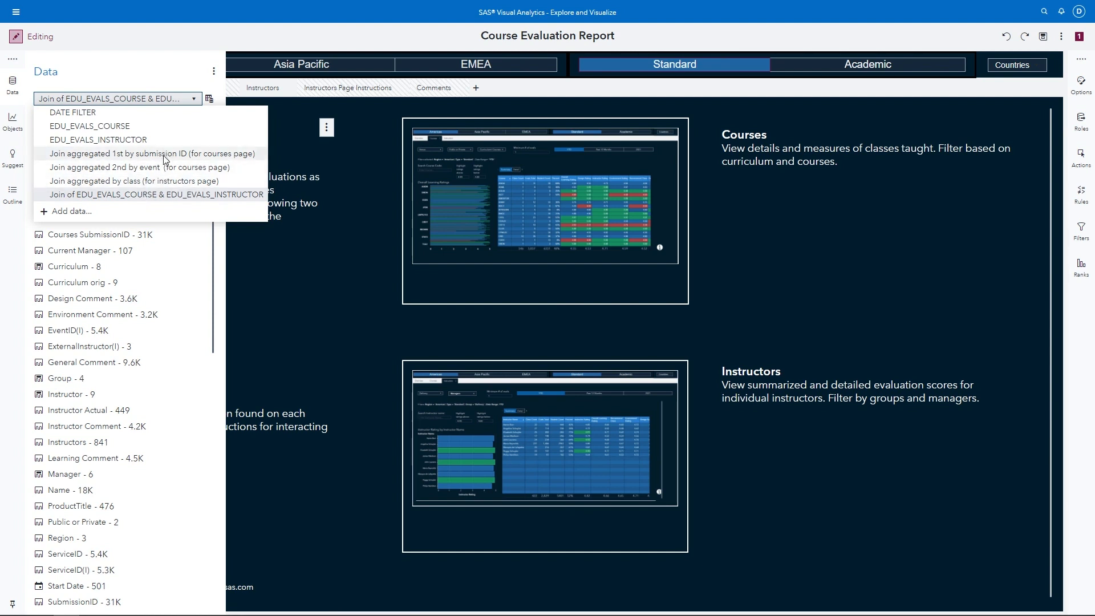
click(143, 181)
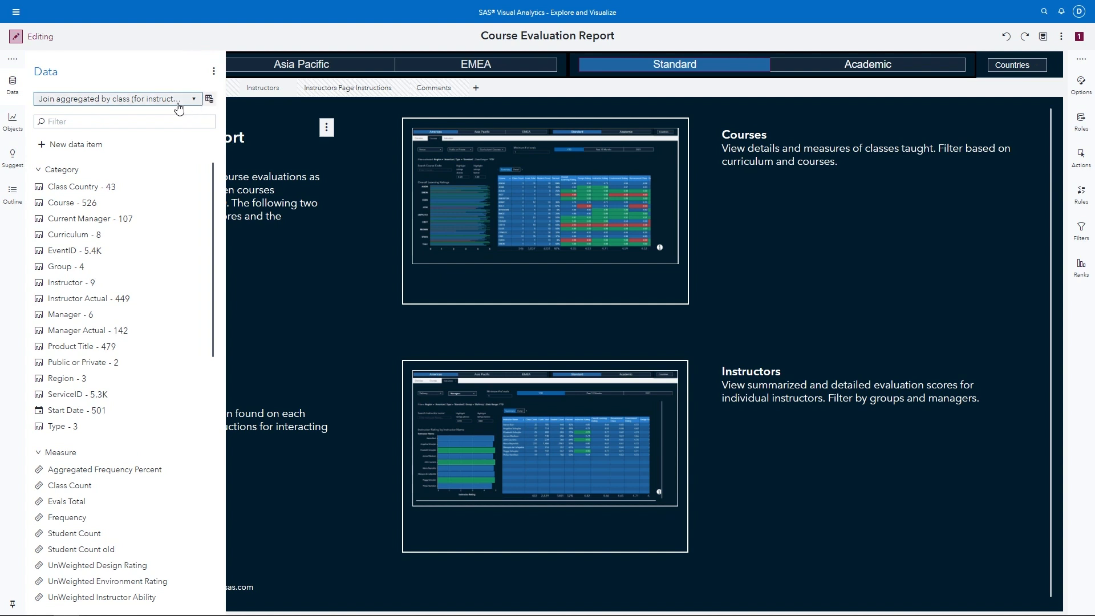
click(209, 101)
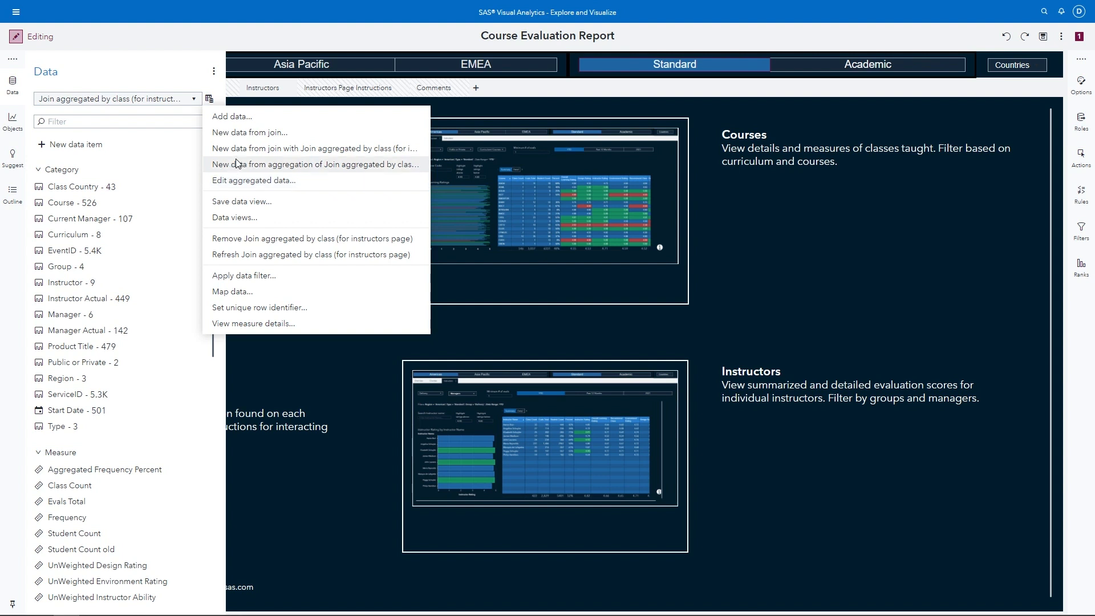
click(238, 166)
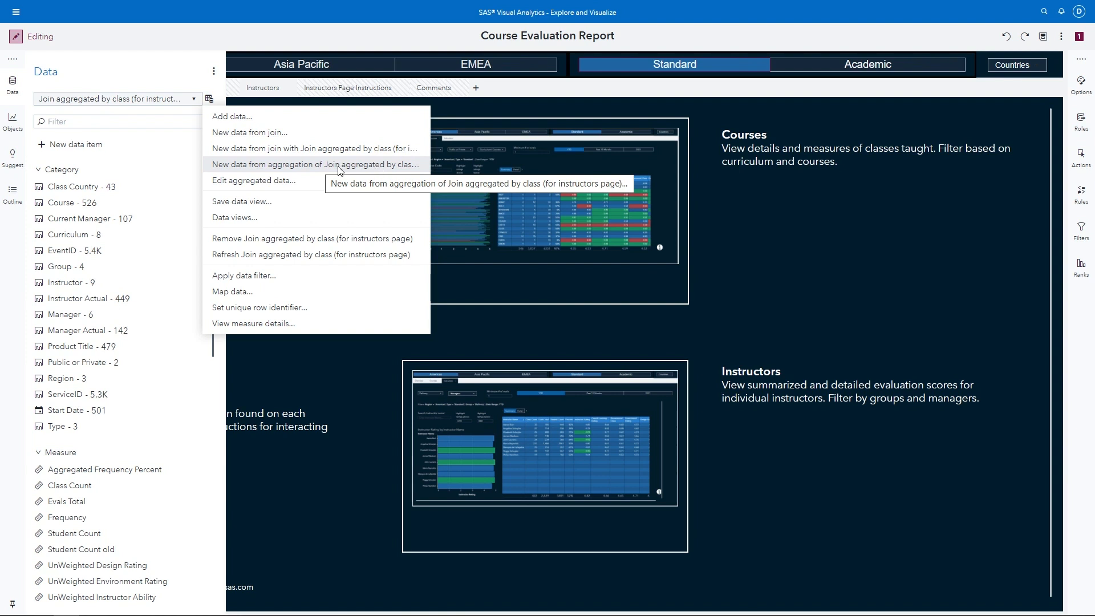
click(290, 170)
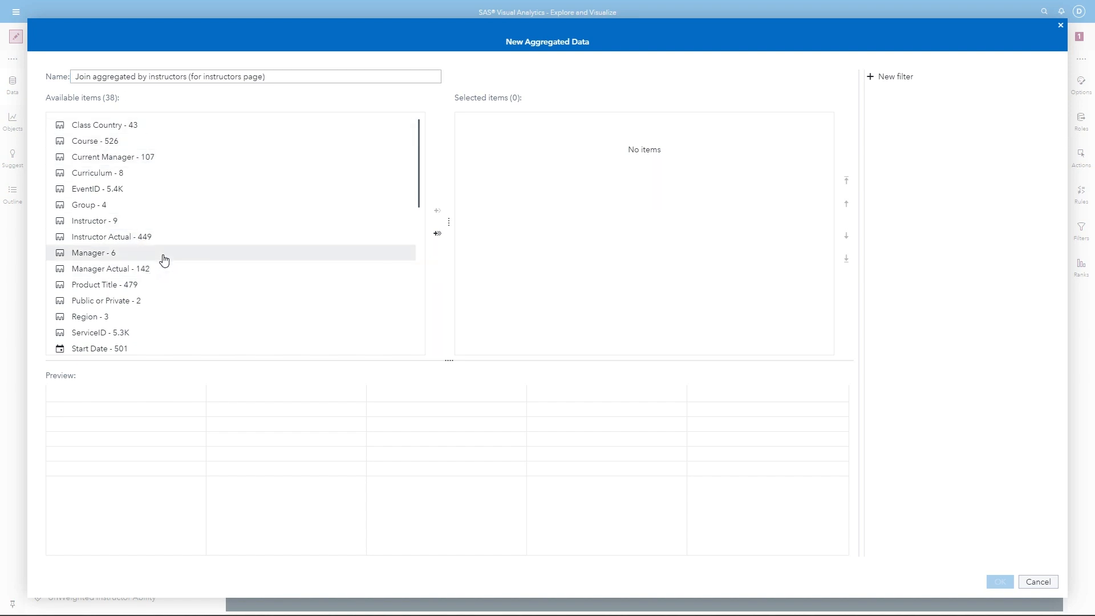
- Add Instructor, Design Rating and Environment Rating to the new aggregated data to preview them, and cancel the aggregation
double_click(108, 230)
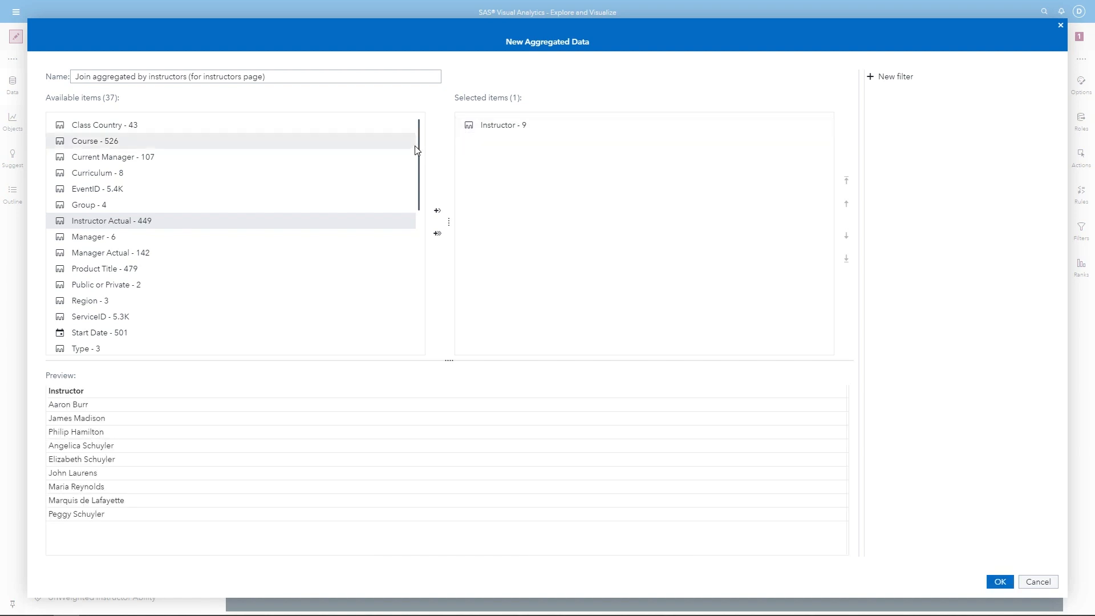
scroll(420, 156, down, 3)
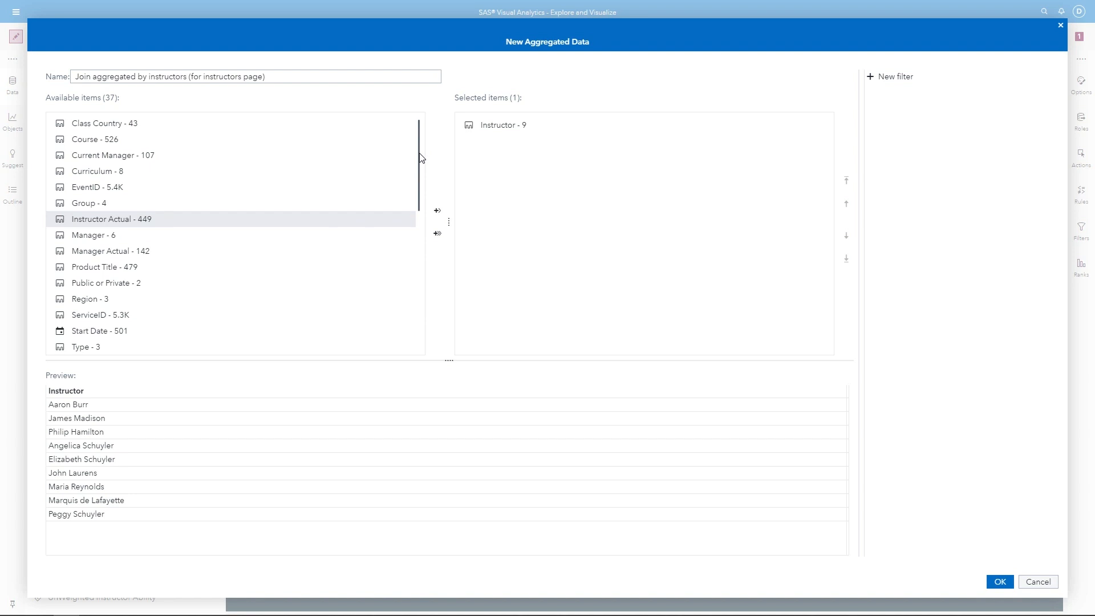
scroll(411, 280, down, 8)
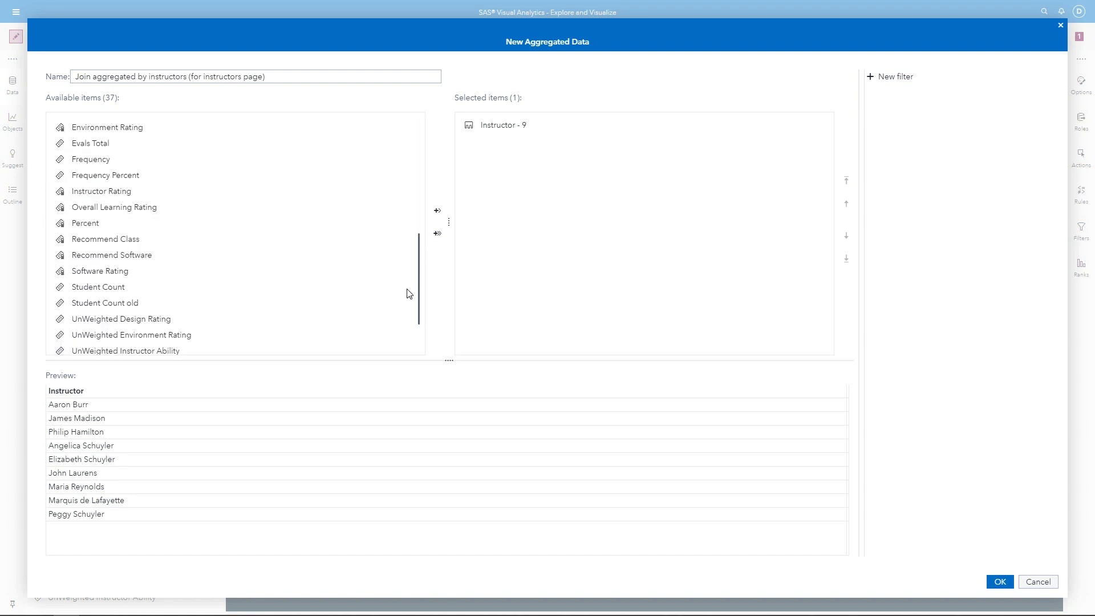
scroll(108, 147, up, 3)
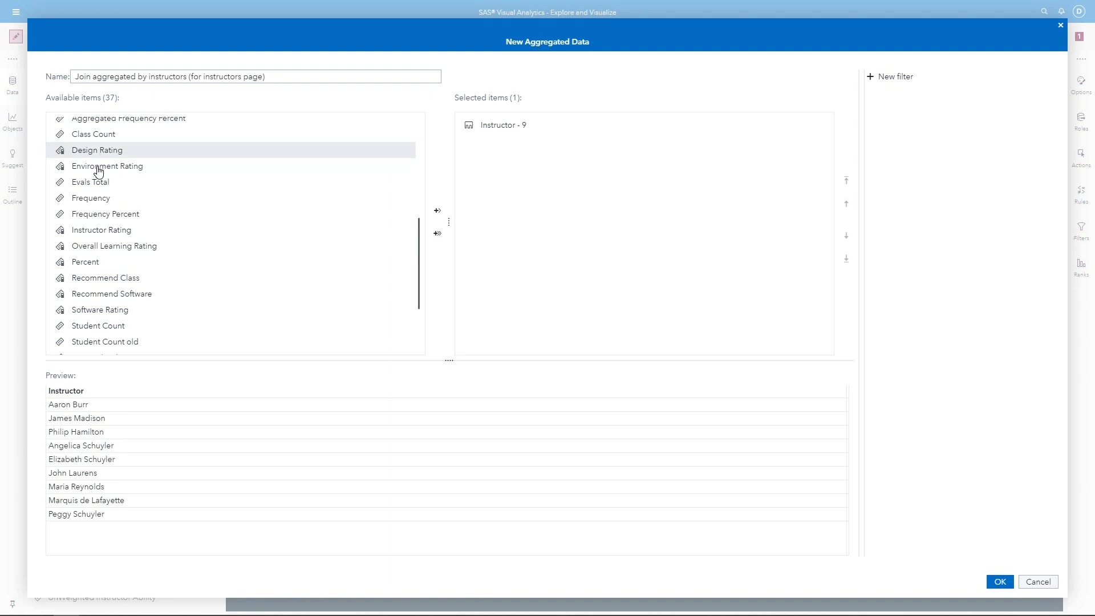
scroll(103, 295, down, 2)
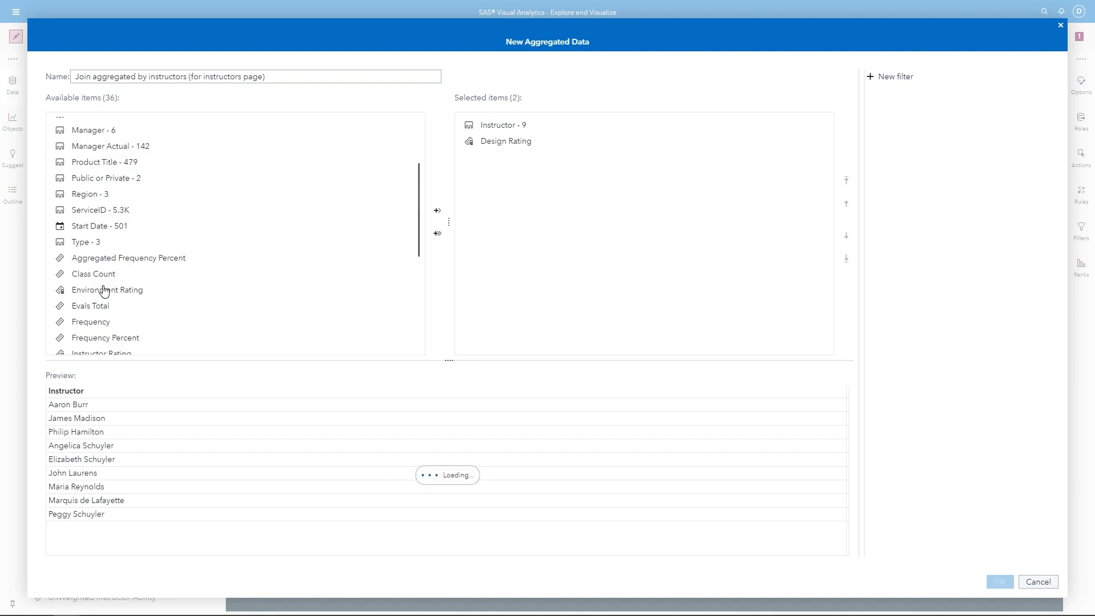
scroll(117, 308, down, 6)
scroll(115, 278, down, 1)
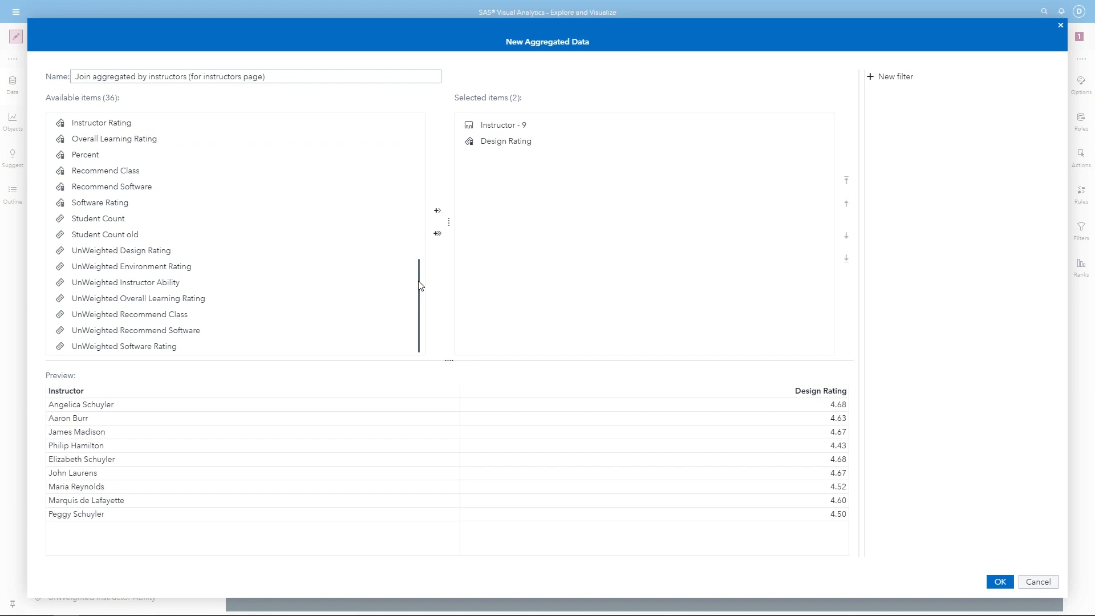
scroll(418, 243, up, 3)
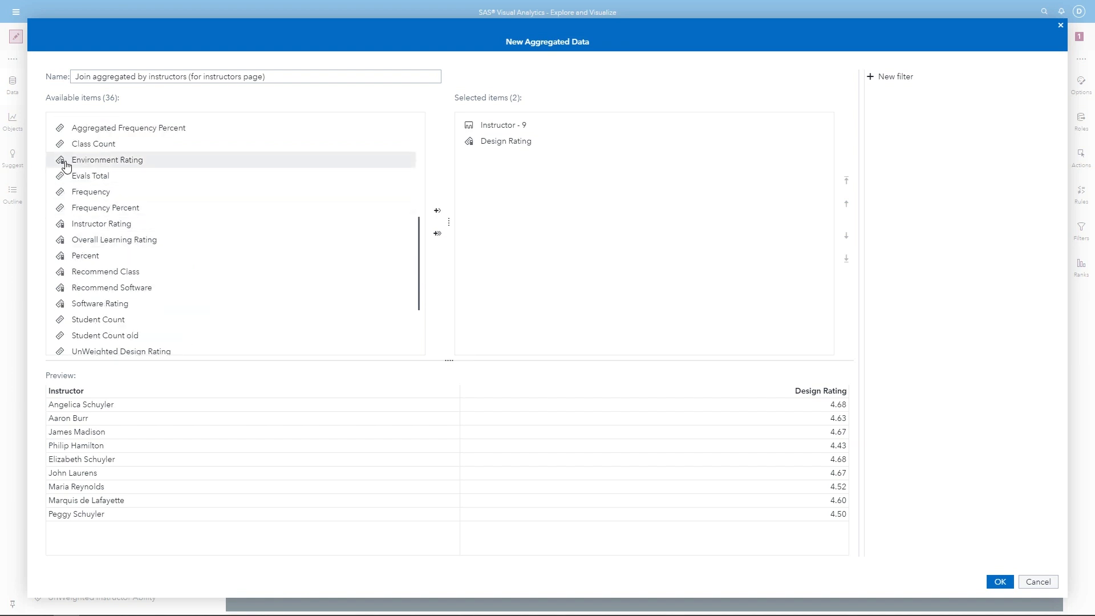
double_click(66, 165)
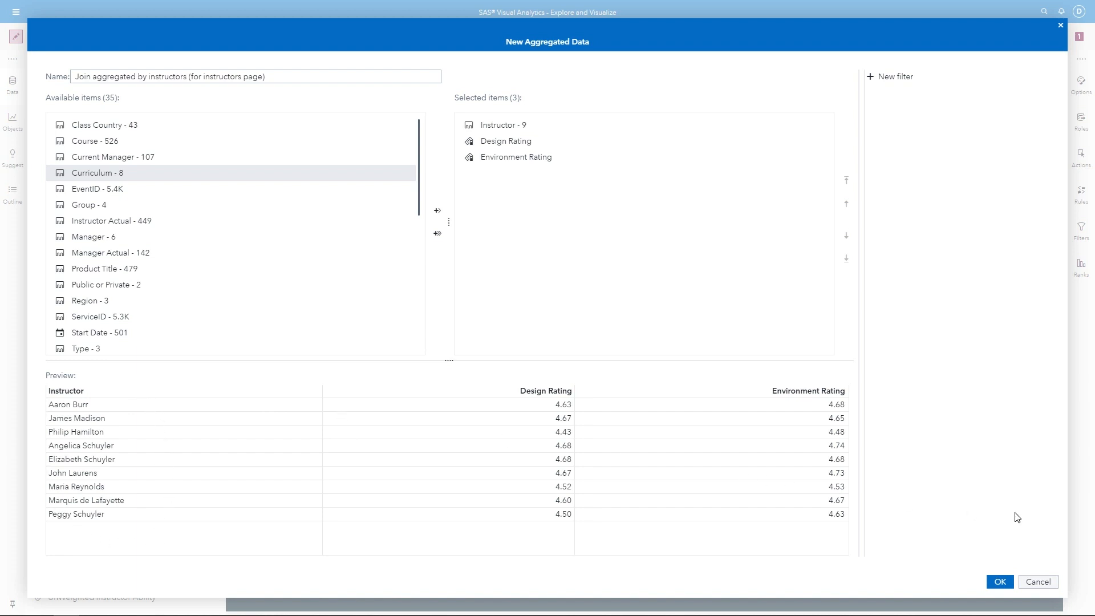
click(1035, 587)
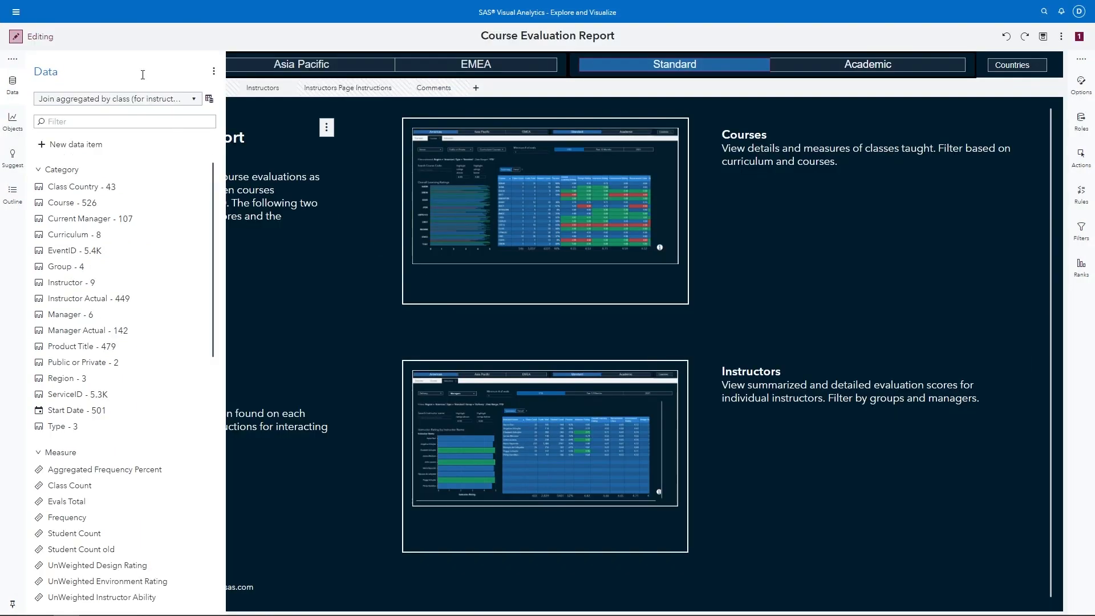
- Review the list of data sources available in the report and close it along with the data items
click(210, 101)
click(193, 102)
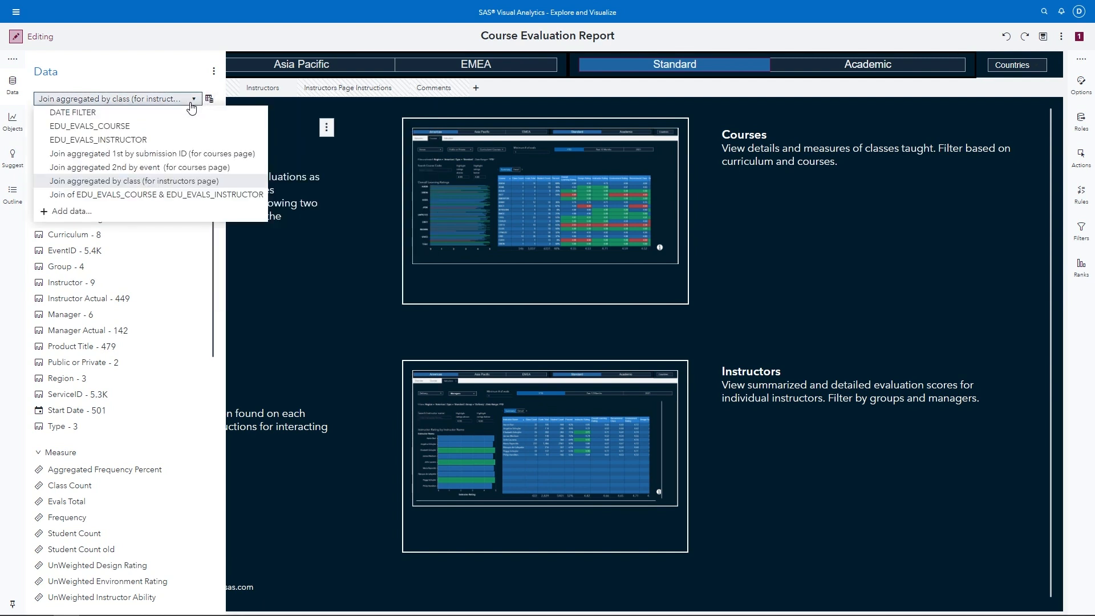
click(204, 74)
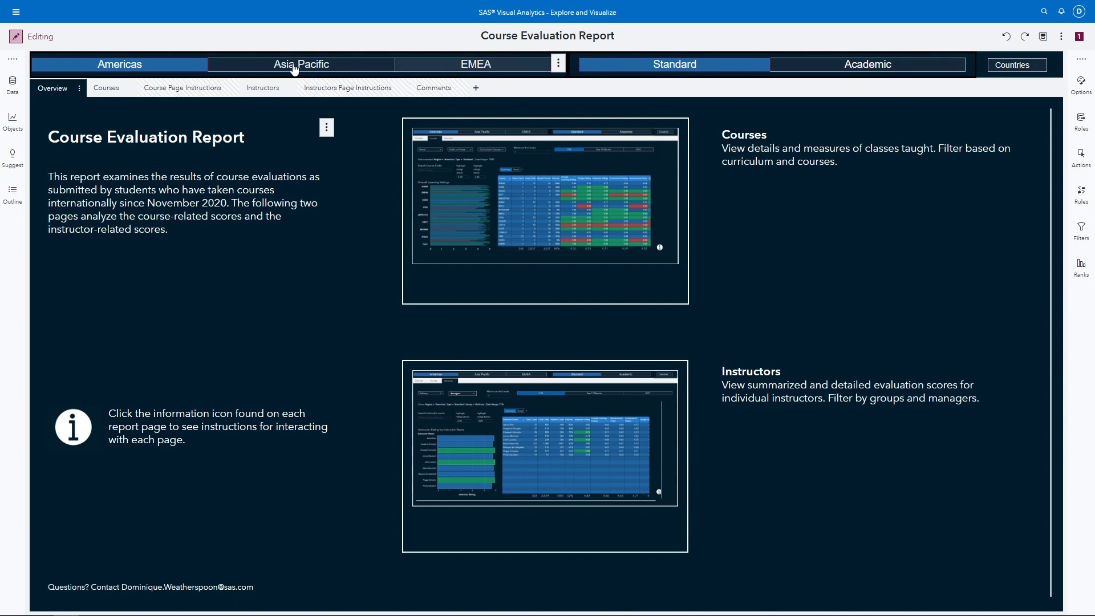
- Go to the Instructors page and open the data mapping for Join aggregated by class (for instructors page)
click(262, 92)
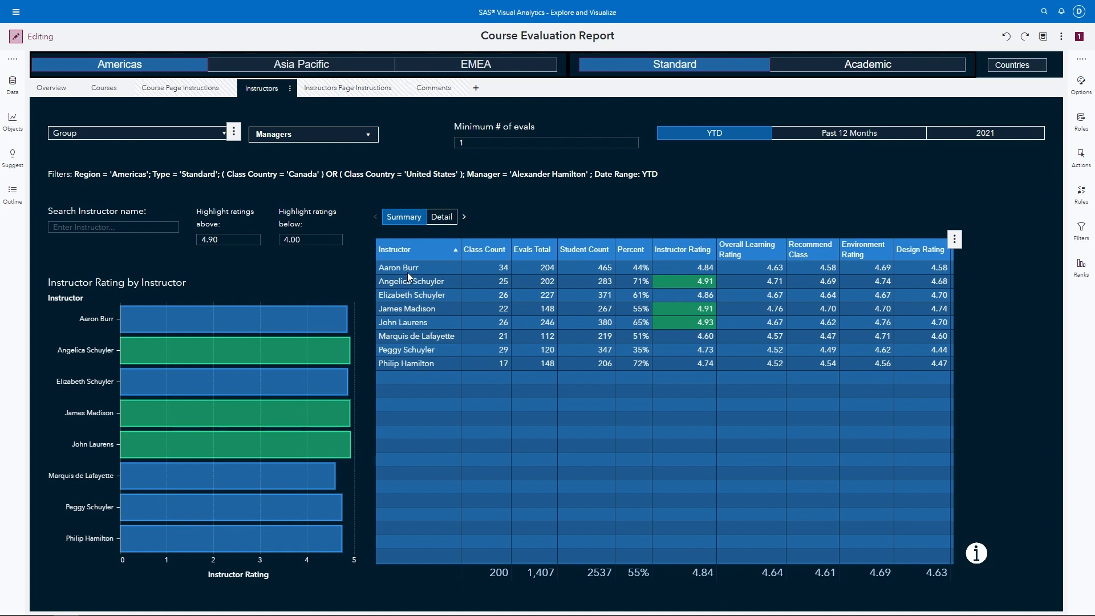
click(418, 259)
click(12, 93)
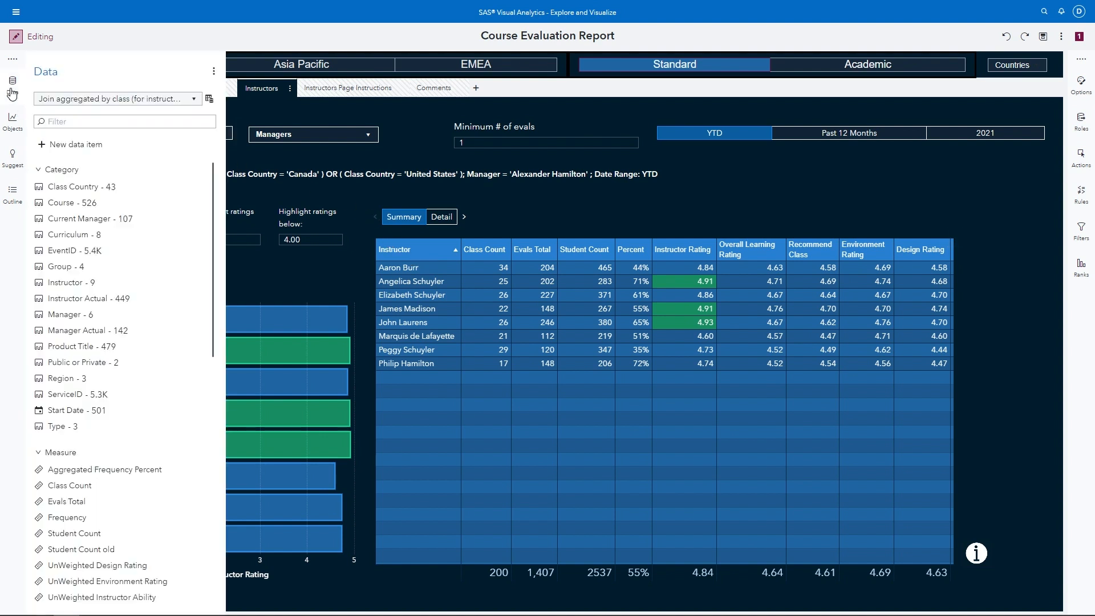
click(210, 101)
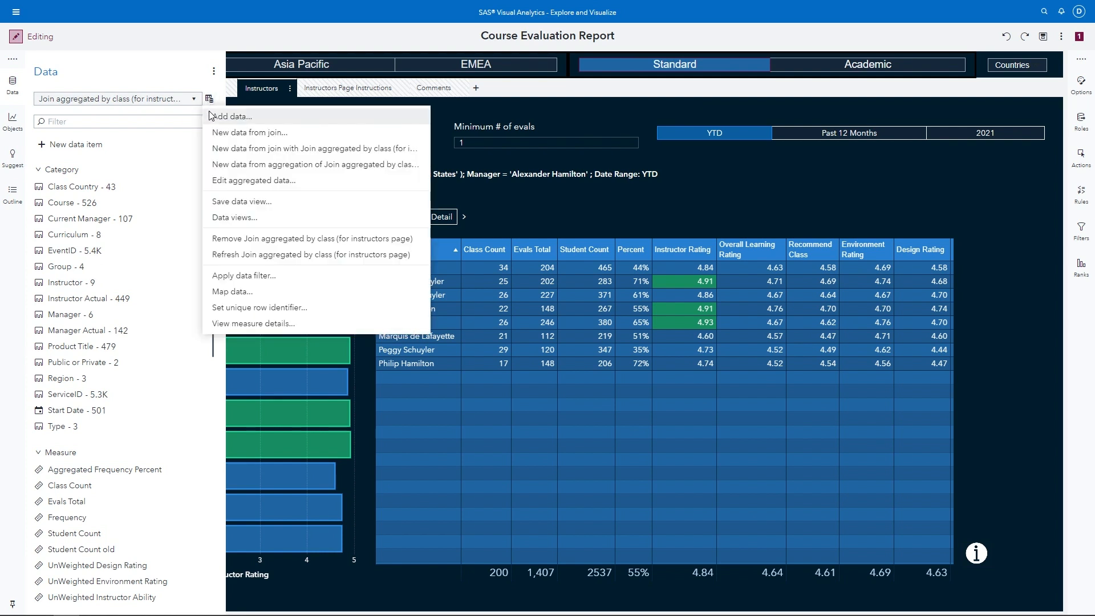
click(245, 294)
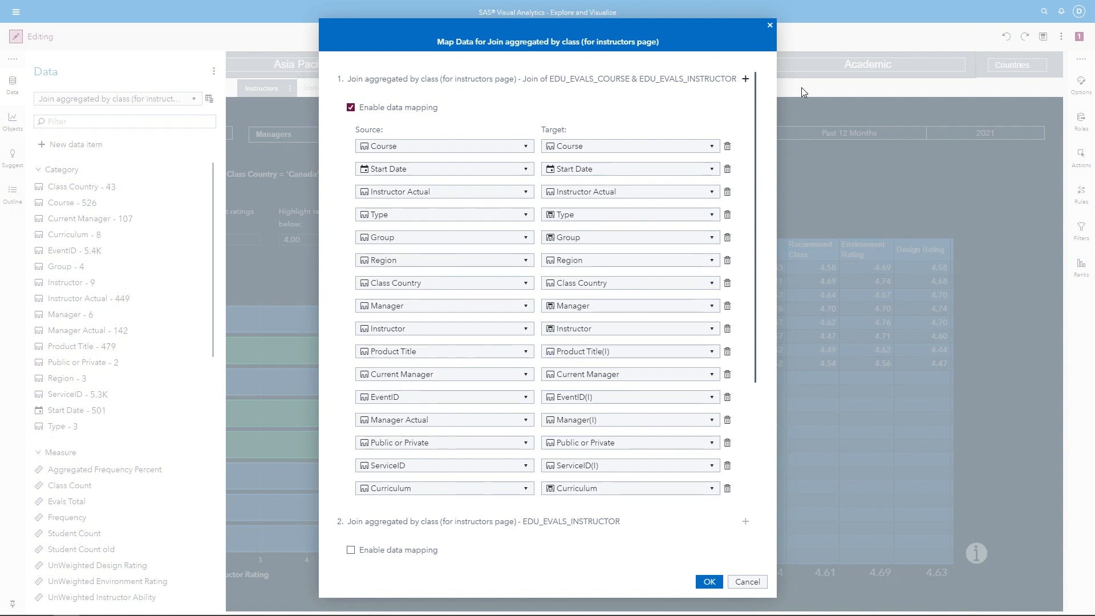
- Examine the source and target mappings to the joined data and the other data sources, and close the mapping without changes
drag(759, 122, 756, 294)
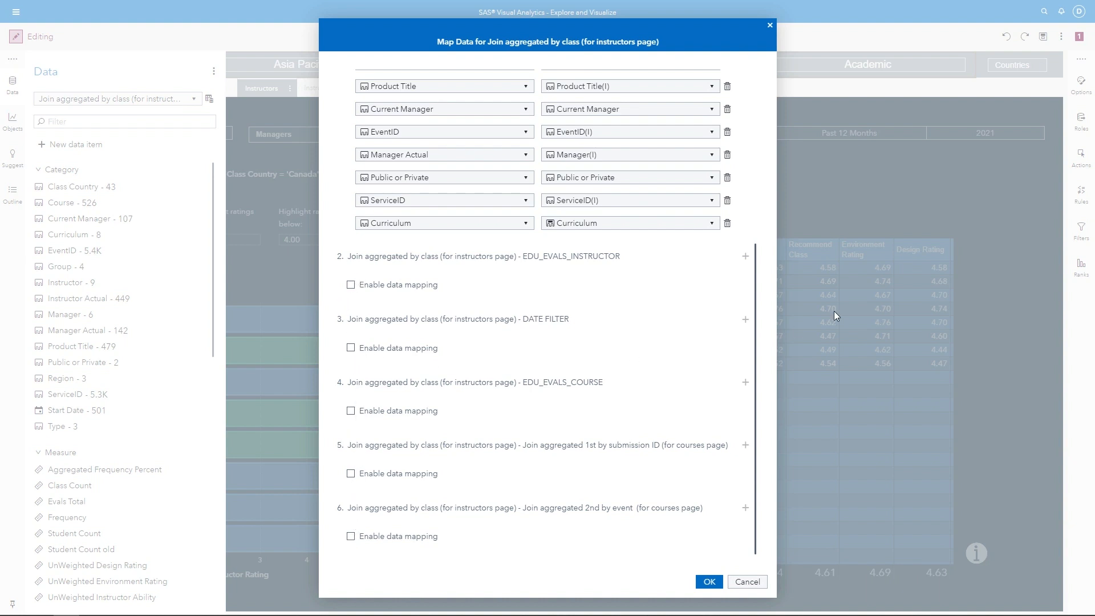
scroll(757, 296, up, 5)
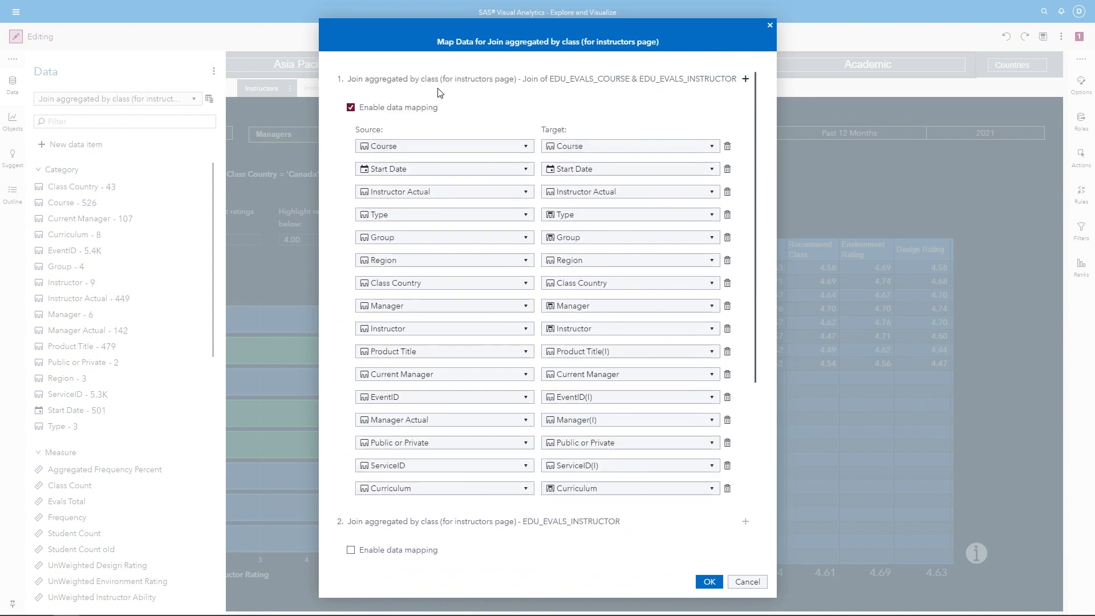
key(ctrl)
click(708, 580)
click(745, 584)
click(756, 583)
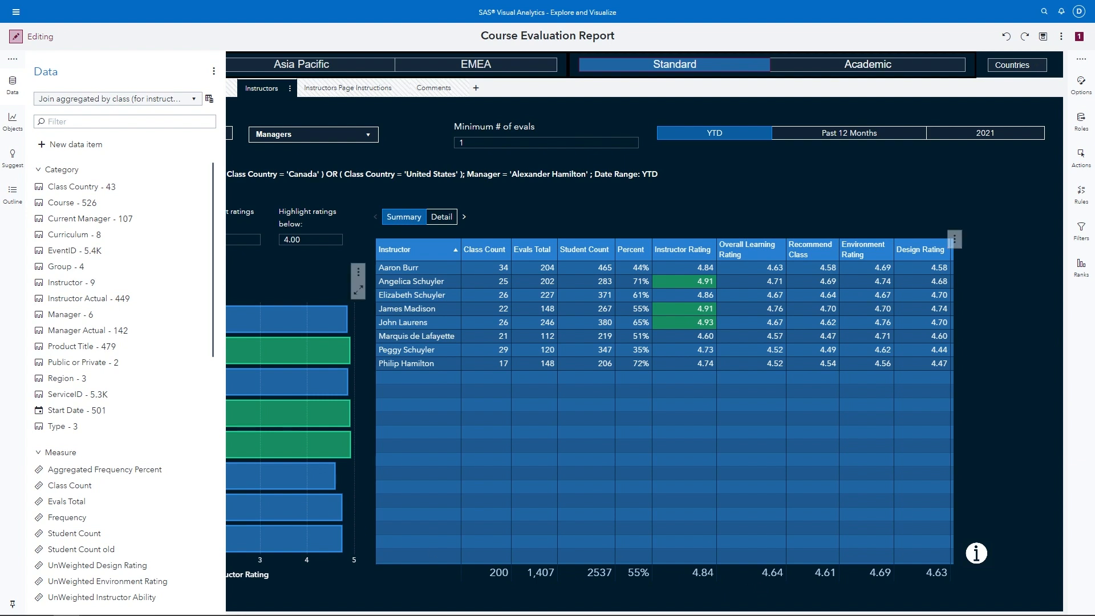
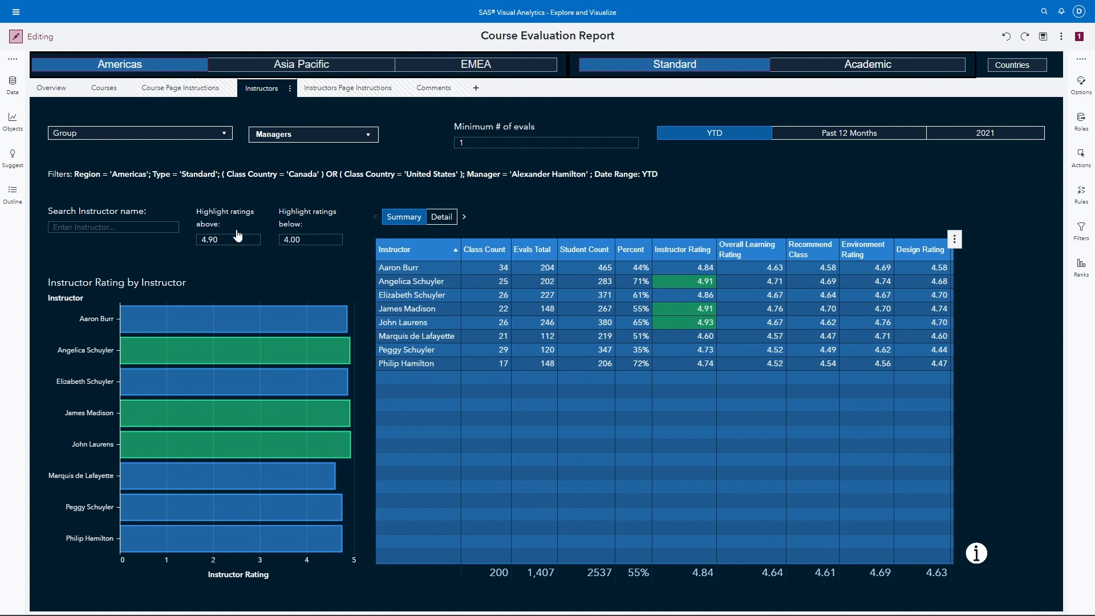
- Show the data items of Join aggregated by class (for instructors page) and inspect the Instructor- High Ratings parameter's details
click(208, 228)
click(13, 85)
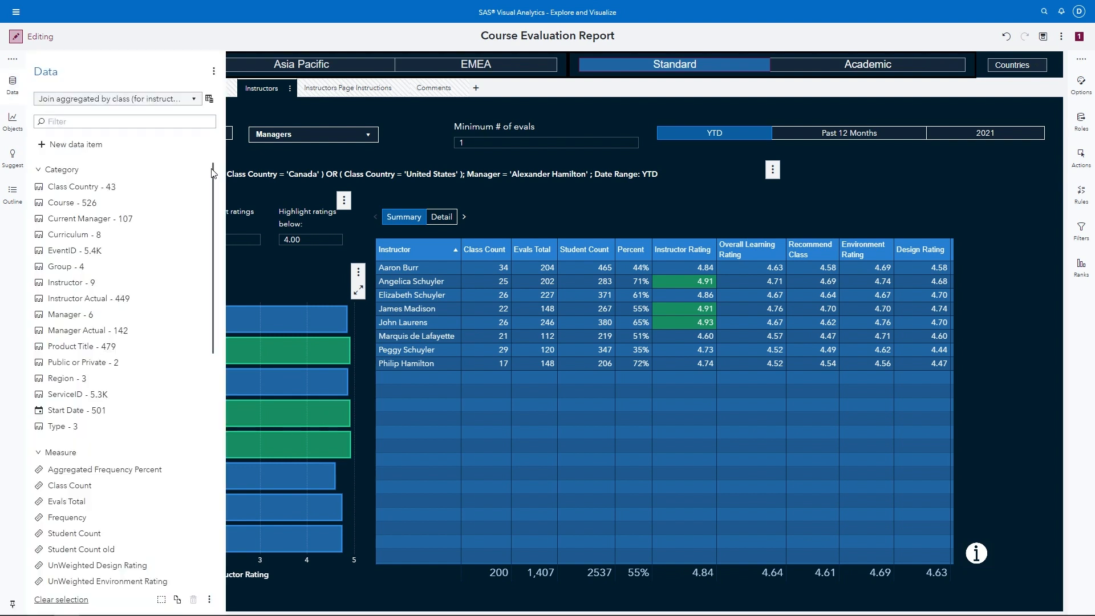
drag(213, 173, 190, 374)
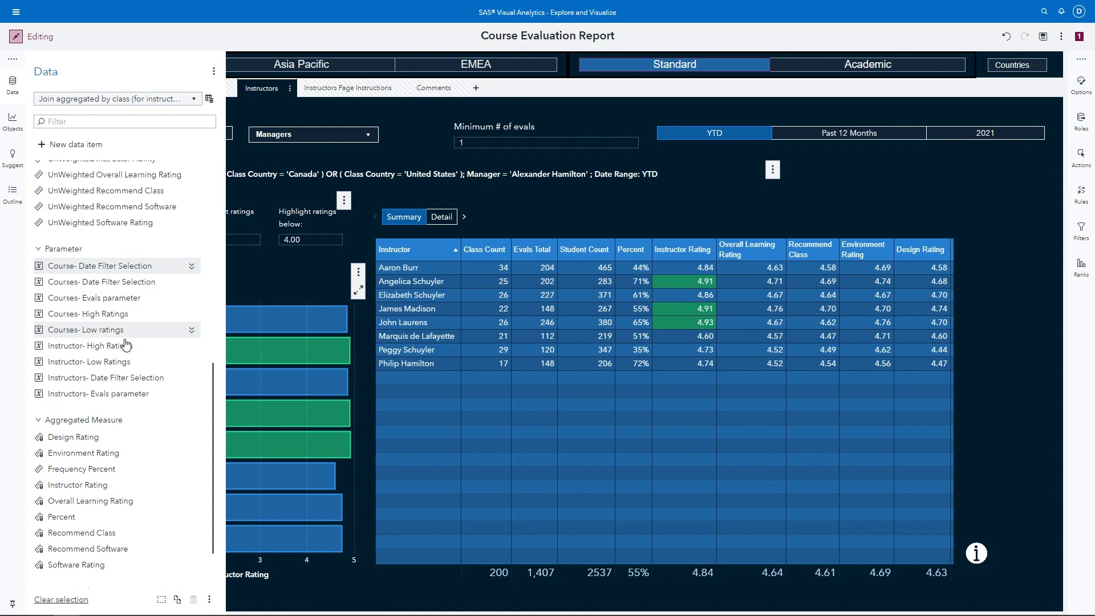
mouse_move(126, 350)
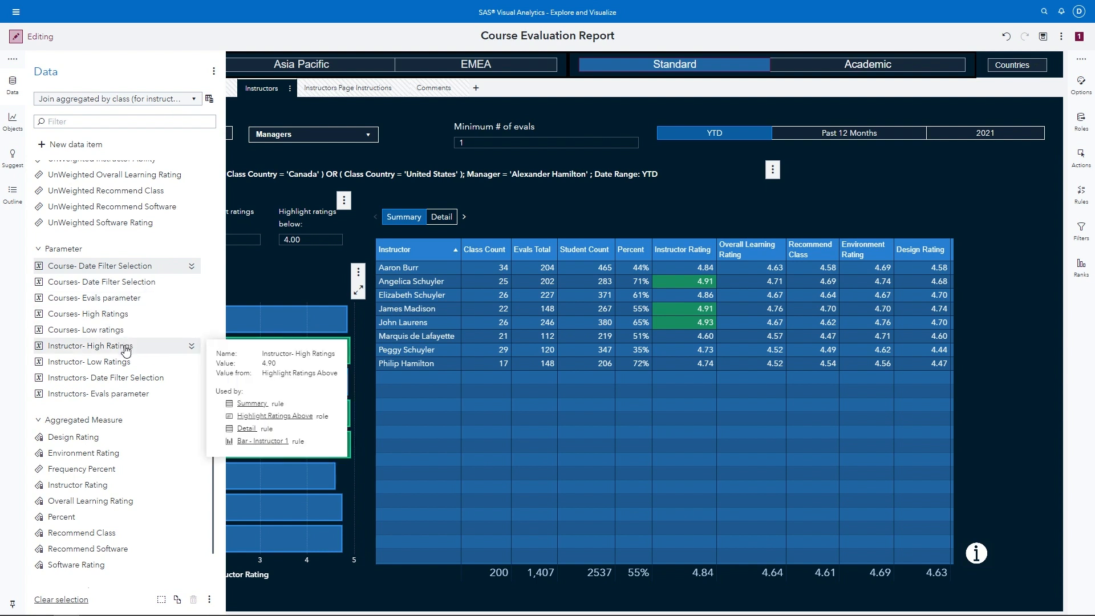
- Start a new parameter to review the available parameter types, and close it without creating it
click(44, 147)
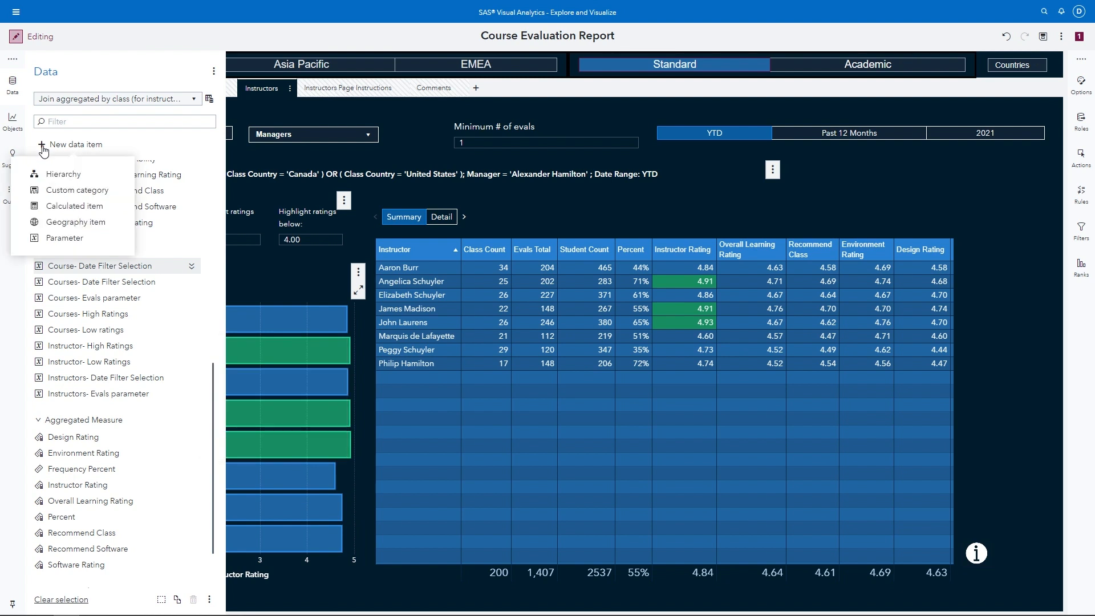
click(51, 241)
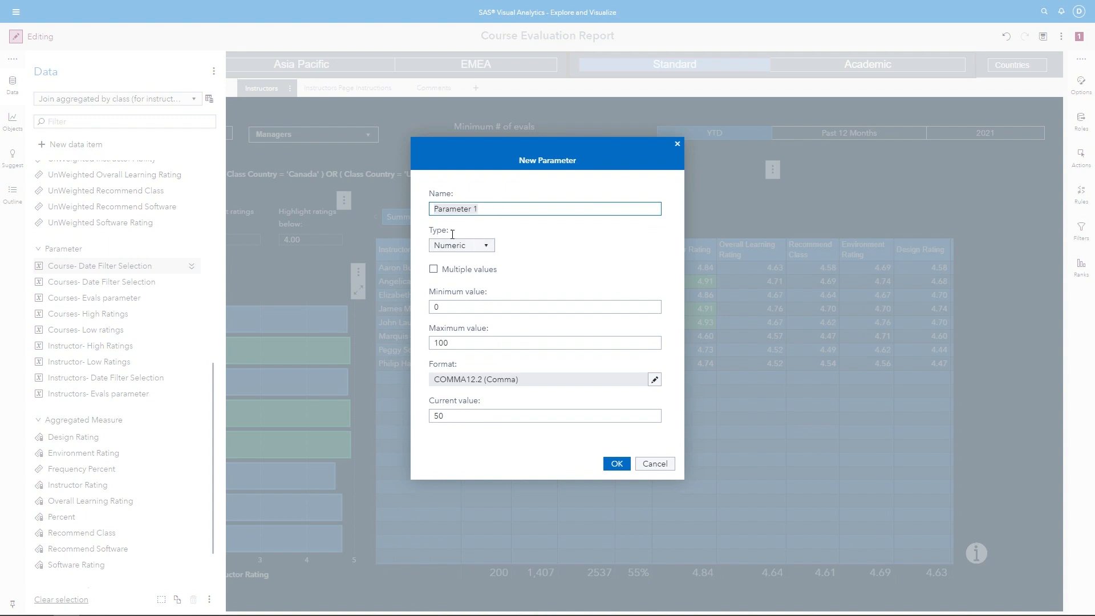
click(464, 249)
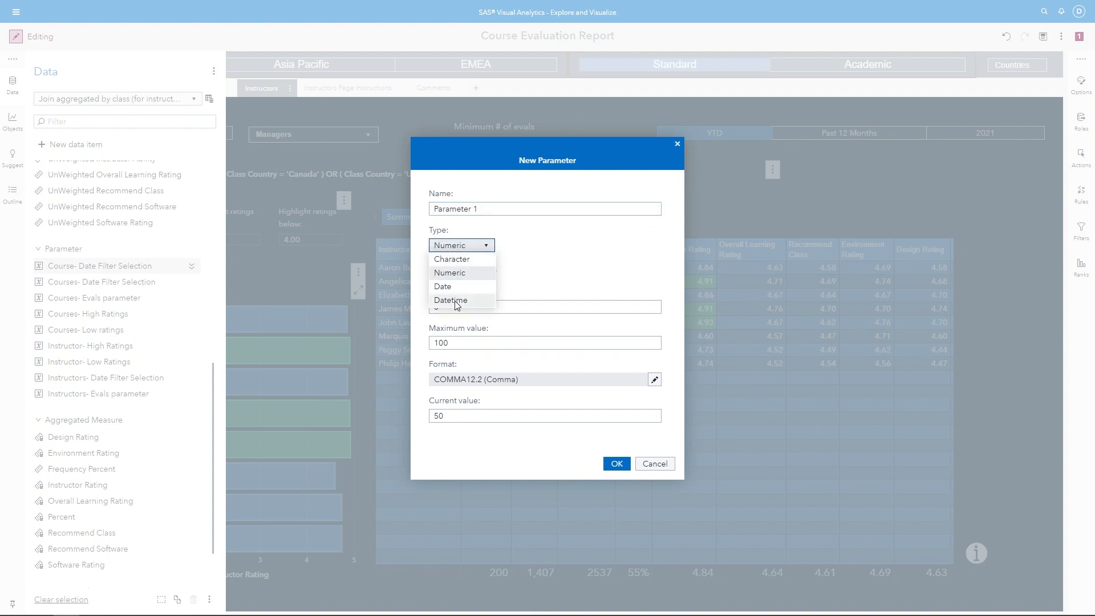
click(526, 278)
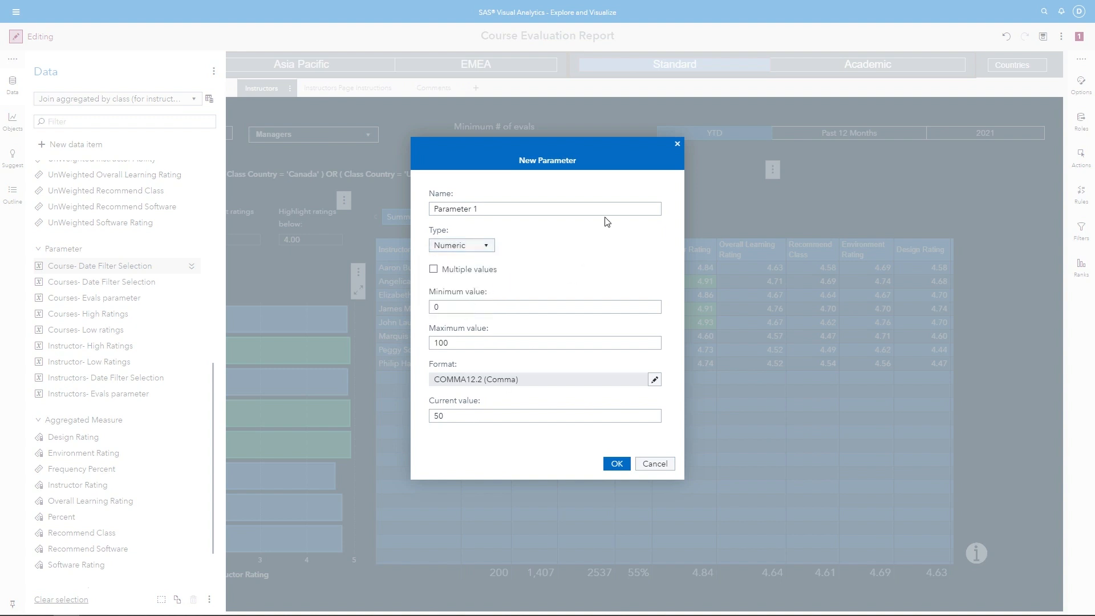
click(678, 149)
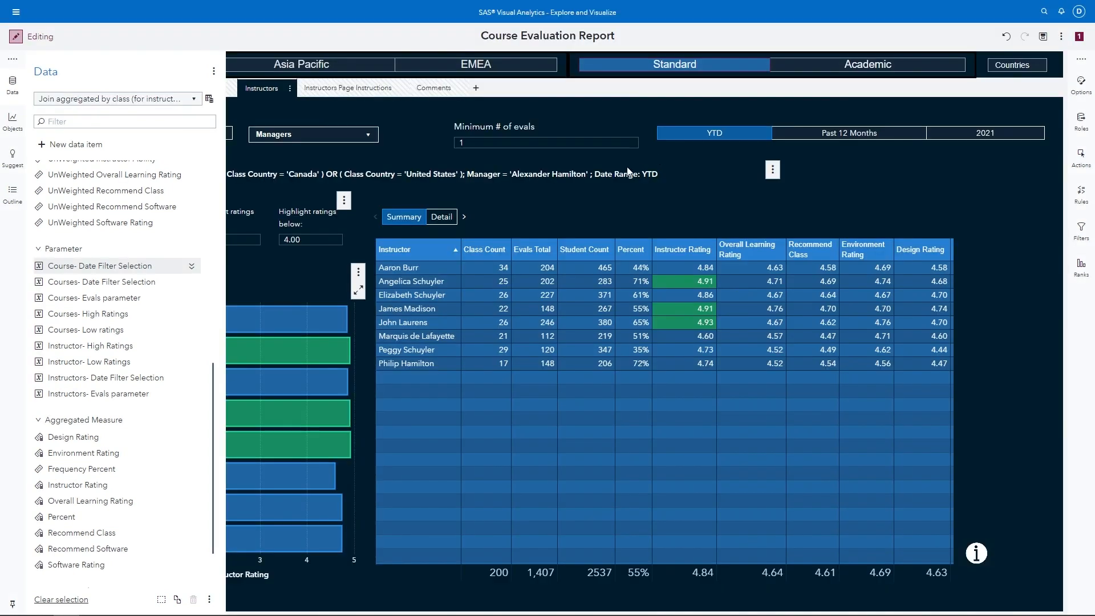
- Open the Instructor- High Ratings parameter for editing, review its settings, and close it without changes
right_click(142, 353)
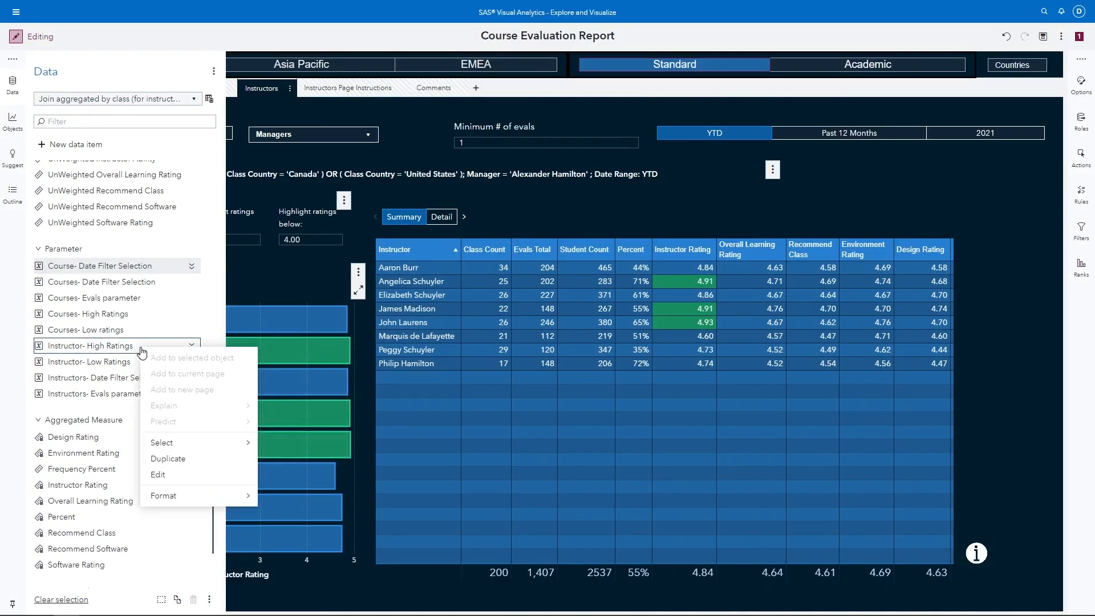
click(166, 482)
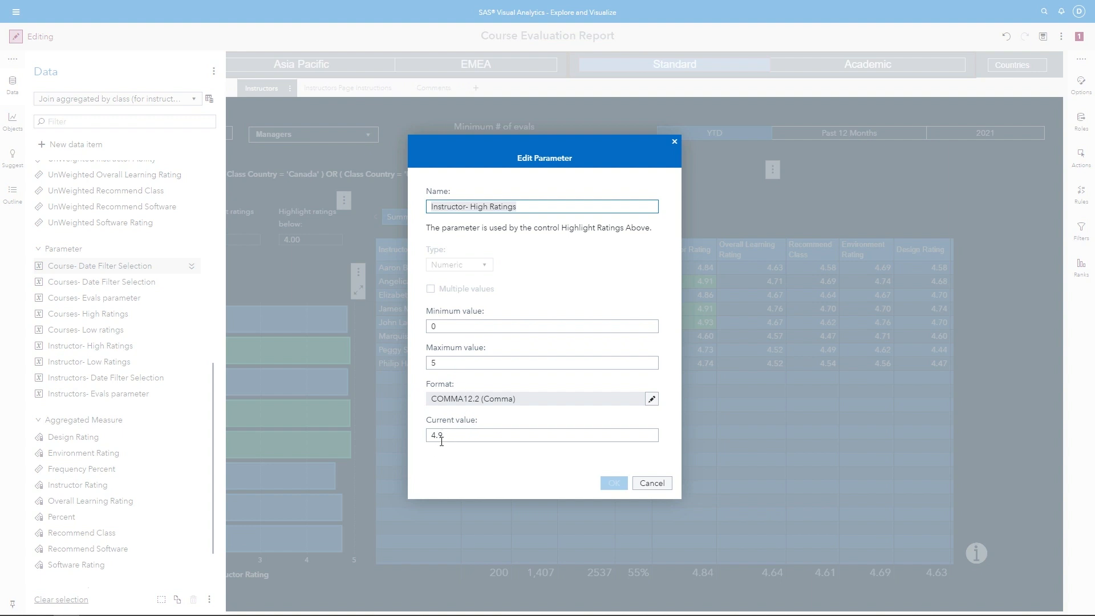
click(676, 145)
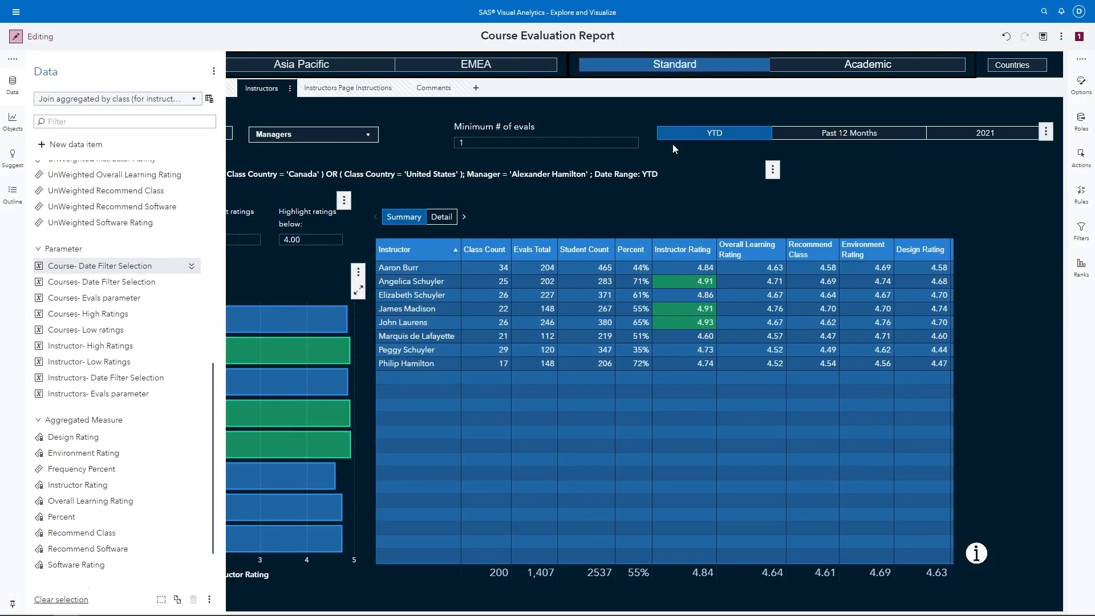
- Browse the available report objects to locate the Text input control, and close the object list
click(37, 145)
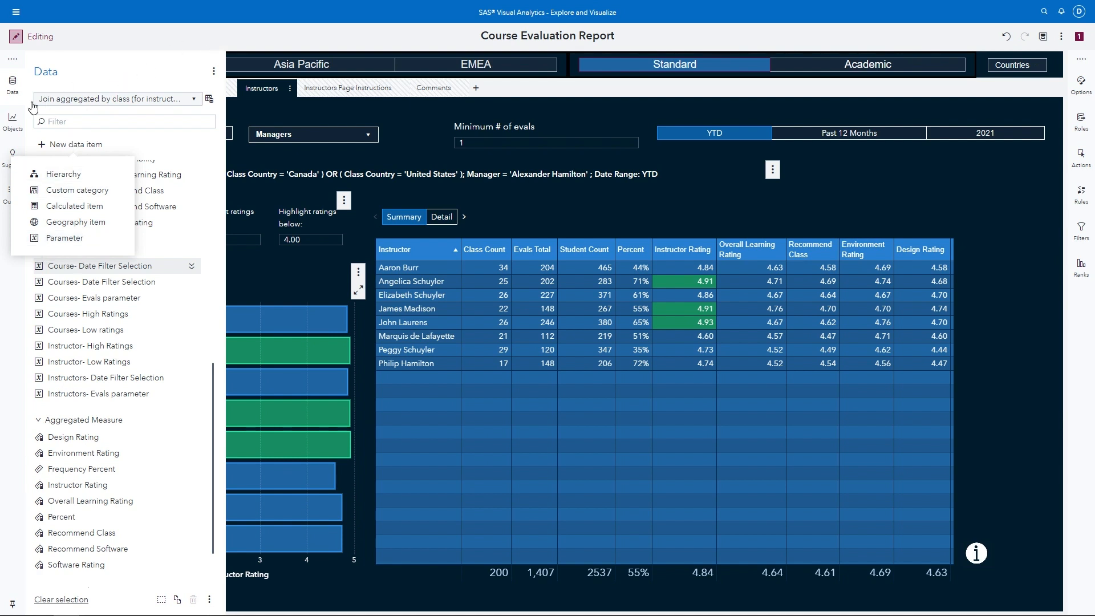
click(15, 131)
click(67, 98)
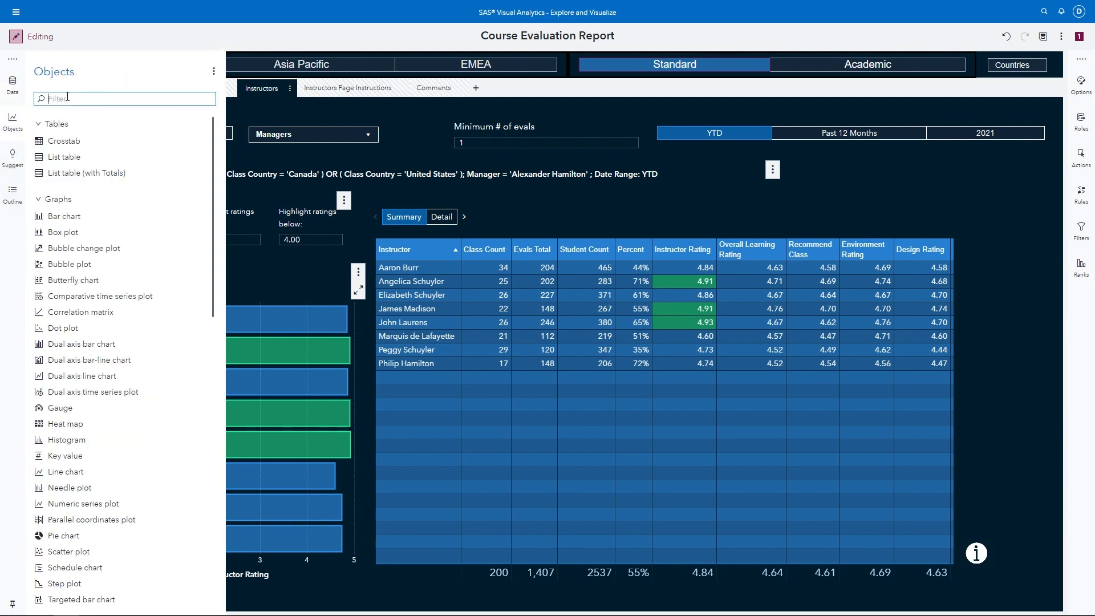
scroll(69, 288, down, 15)
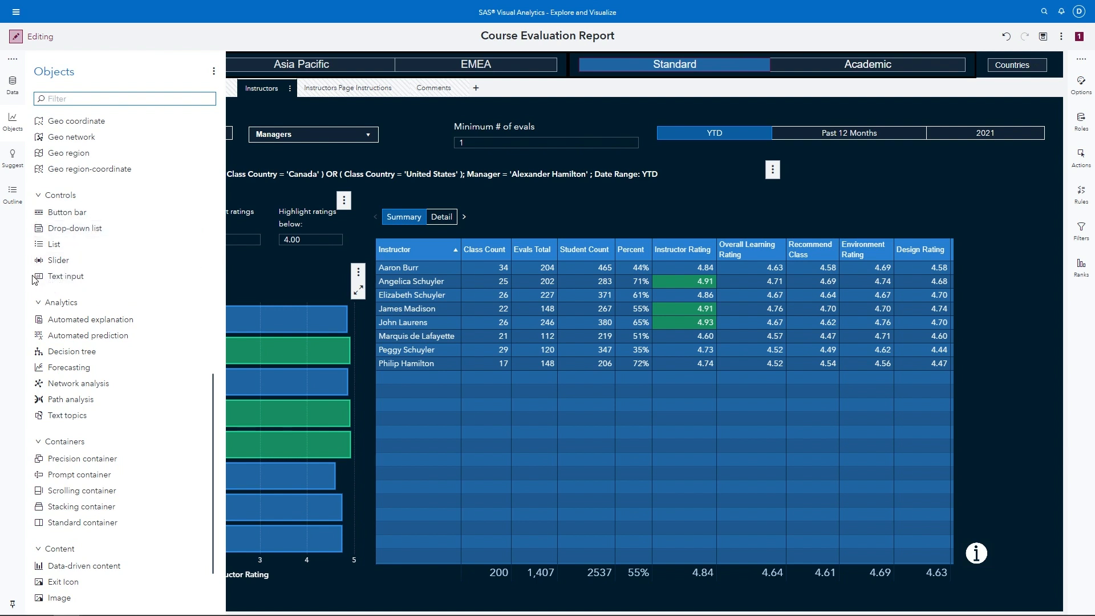
drag(48, 285, 237, 227)
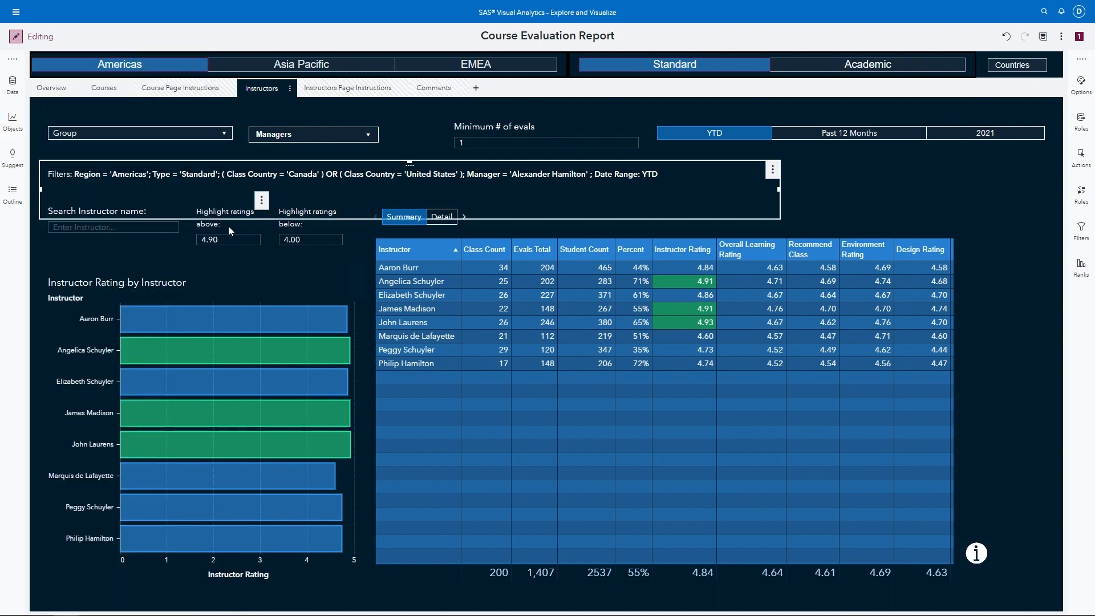
- Select the Highlight ratings above input and inspect the parameter assigned in its data roles
click(228, 226)
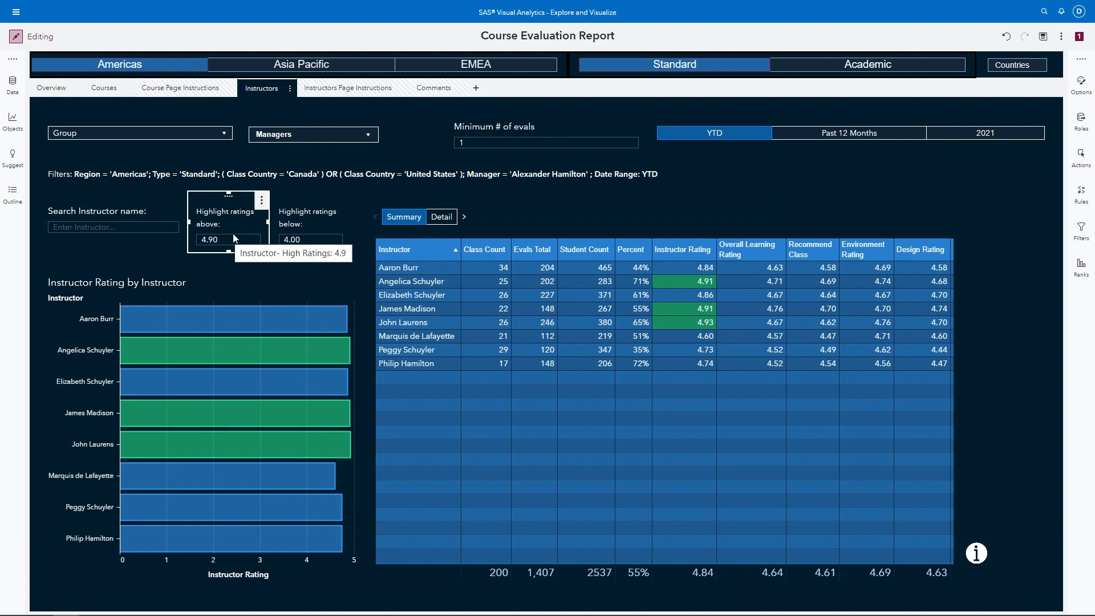
click(1080, 125)
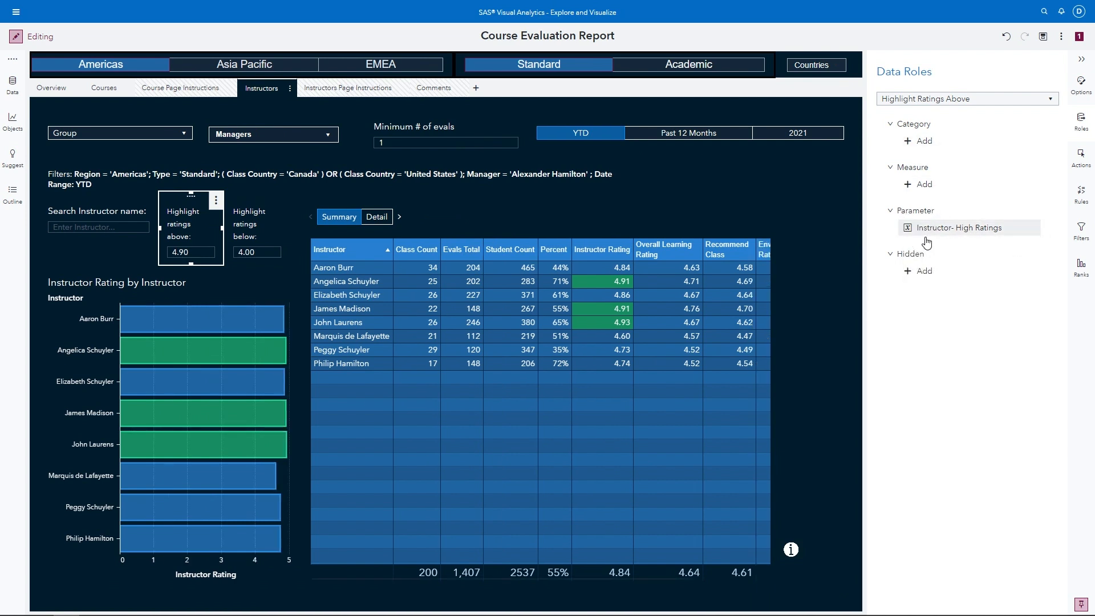
mouse_move(932, 239)
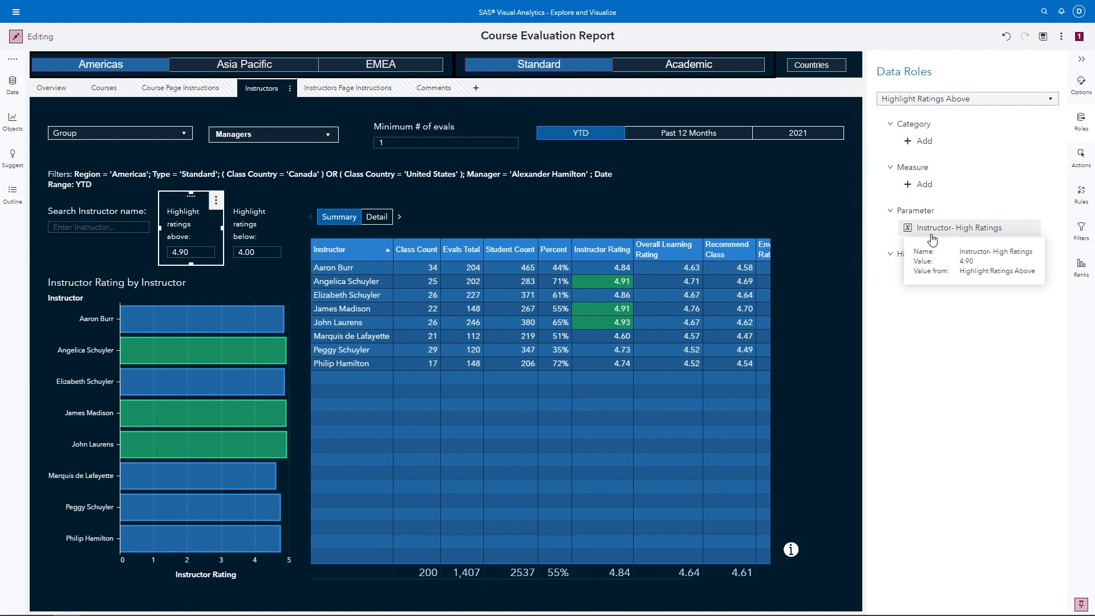
click(1082, 60)
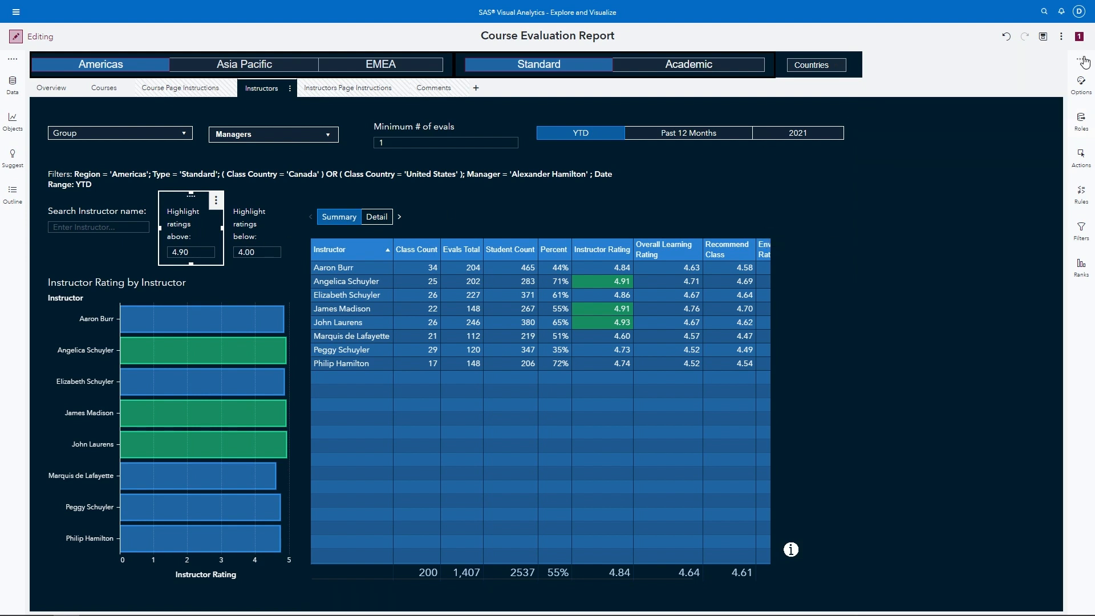
- Set the Highlight ratings above value to 4.75
double_click(232, 238)
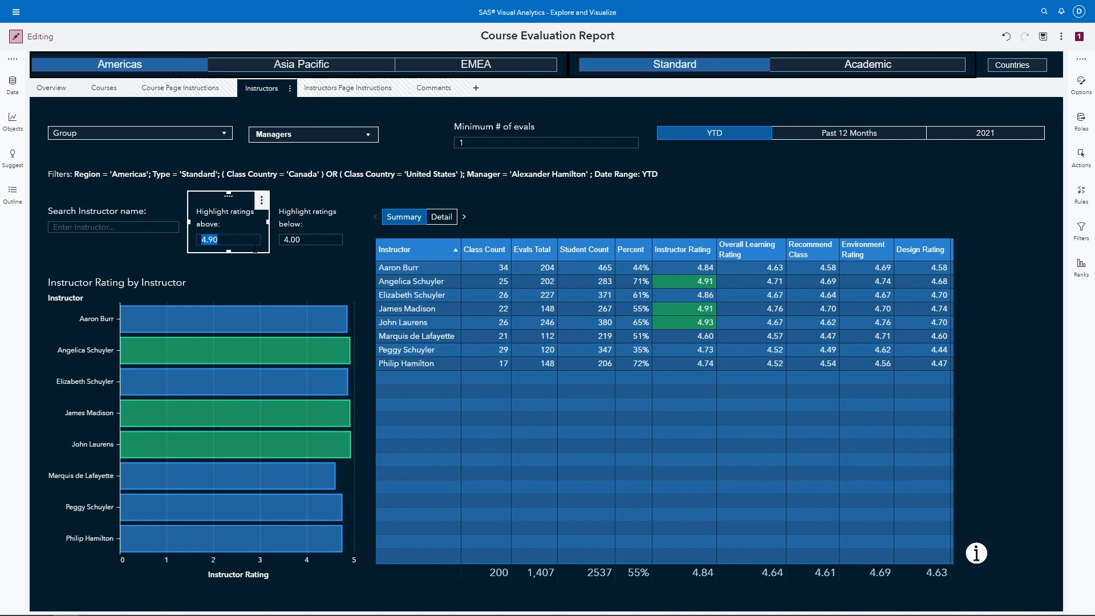
text(4.75)
key(Return)
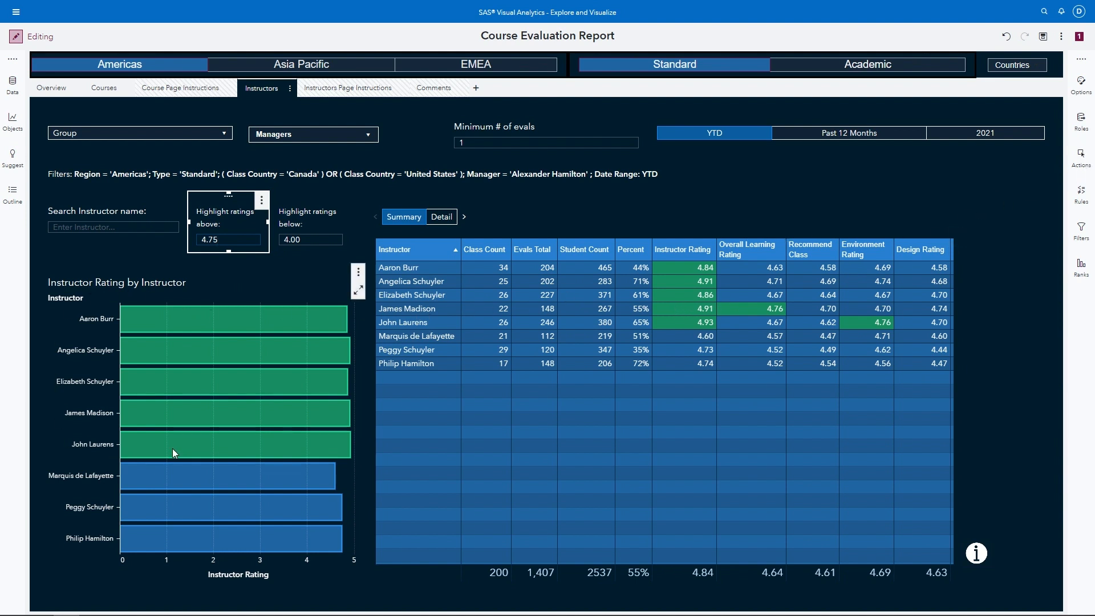
- Look at the Detail table, return to the Summary table, and review the Summary table's display rules
click(443, 219)
click(401, 218)
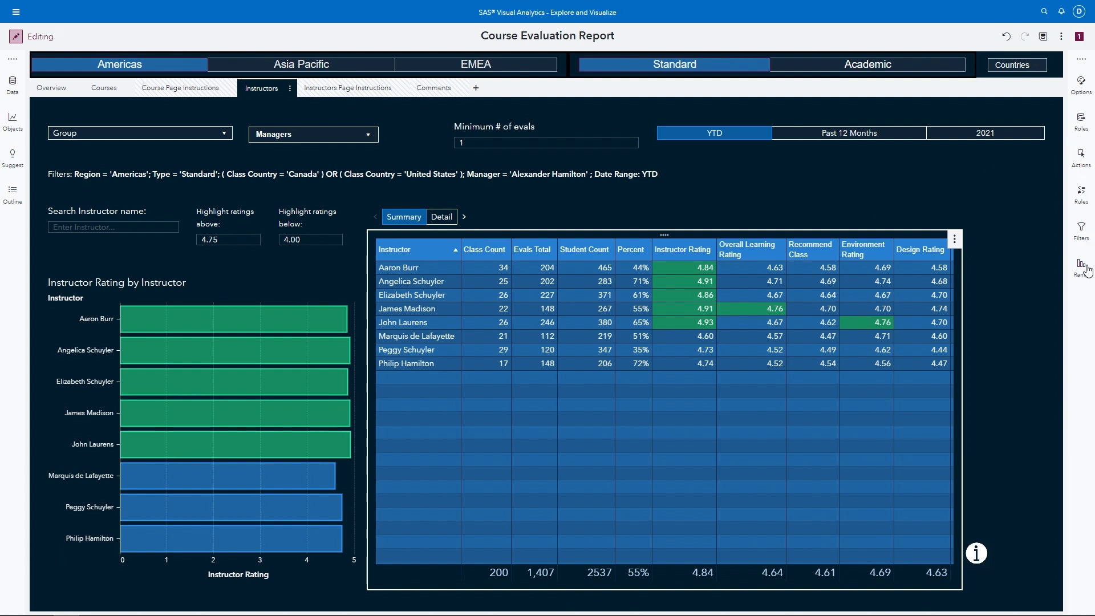
click(1083, 198)
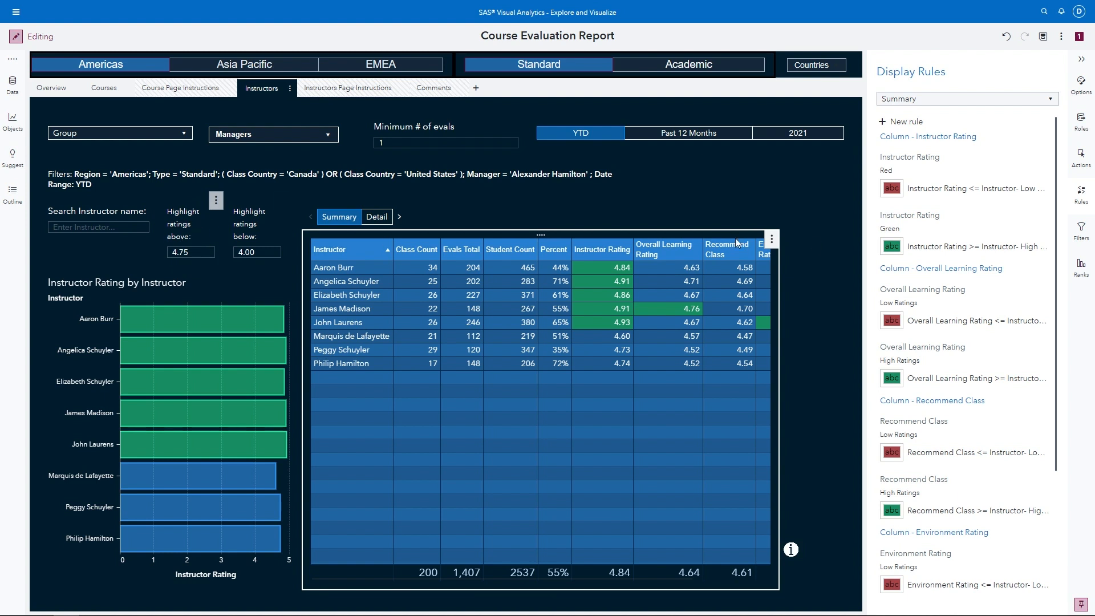
click(914, 254)
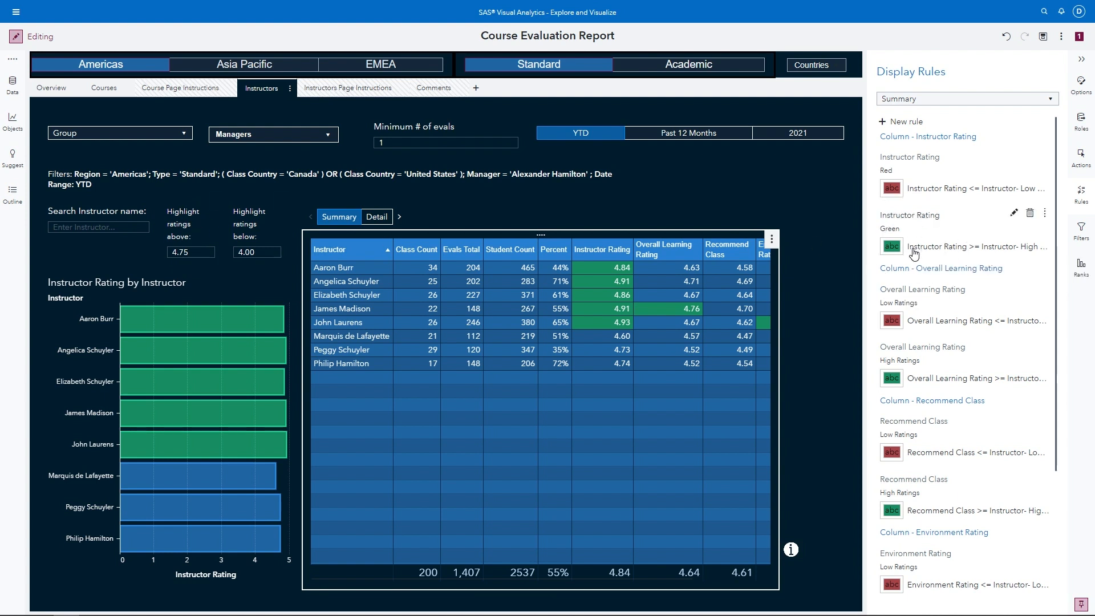
click(1082, 59)
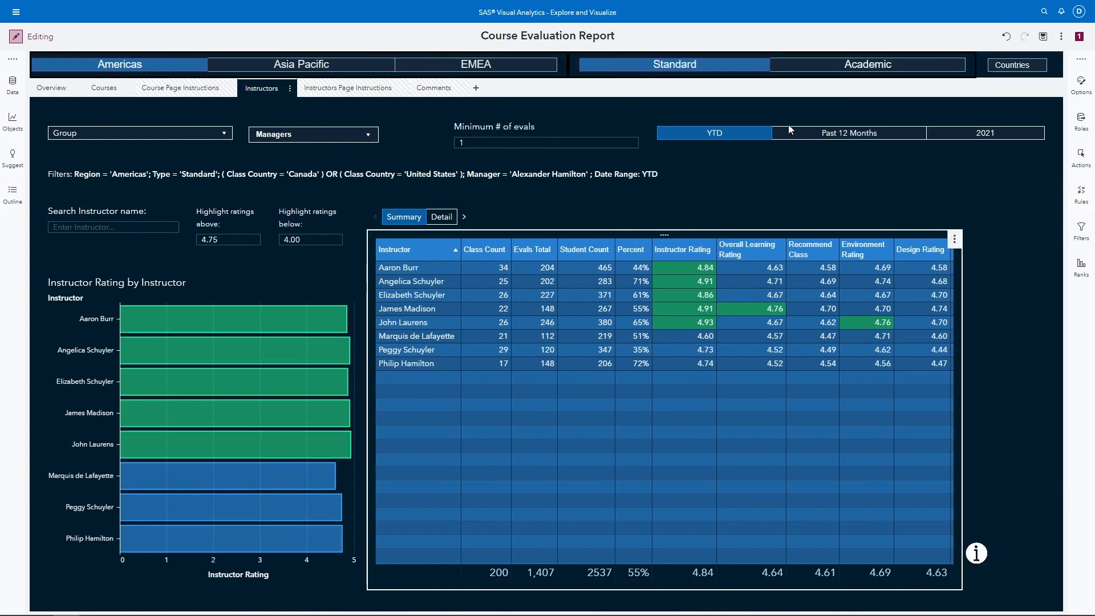
- Select the date range button bar on the Instructors page and show its data roles
click(785, 122)
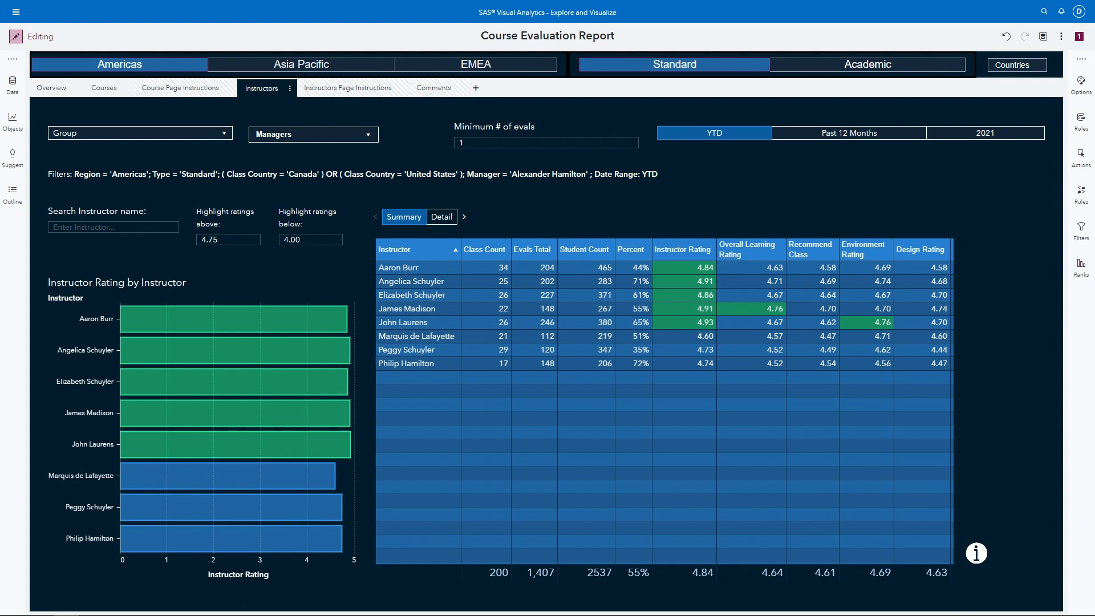
click(762, 126)
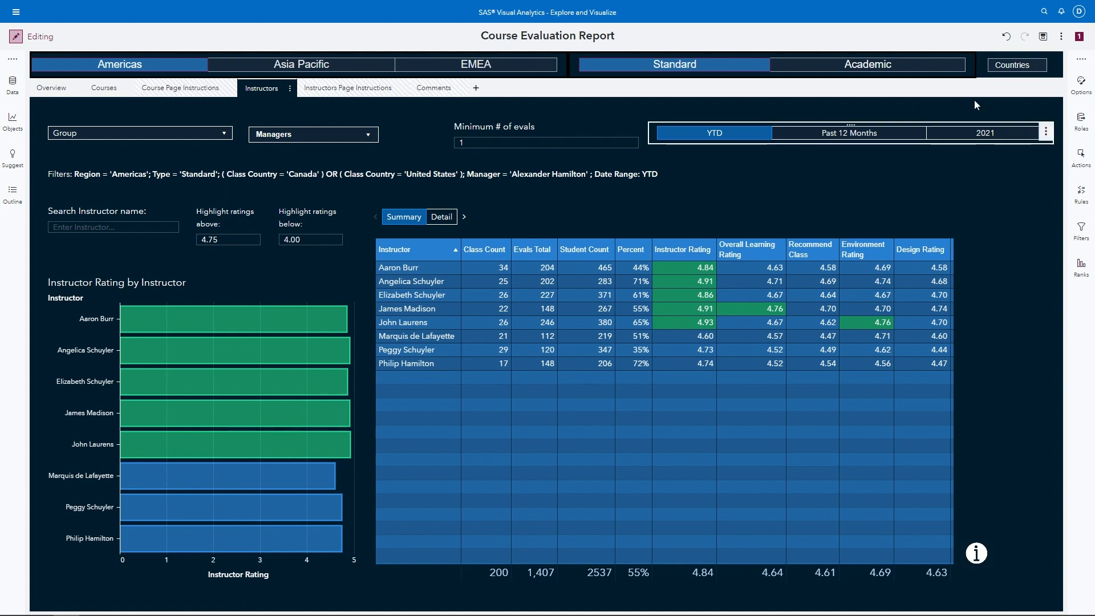
click(1084, 130)
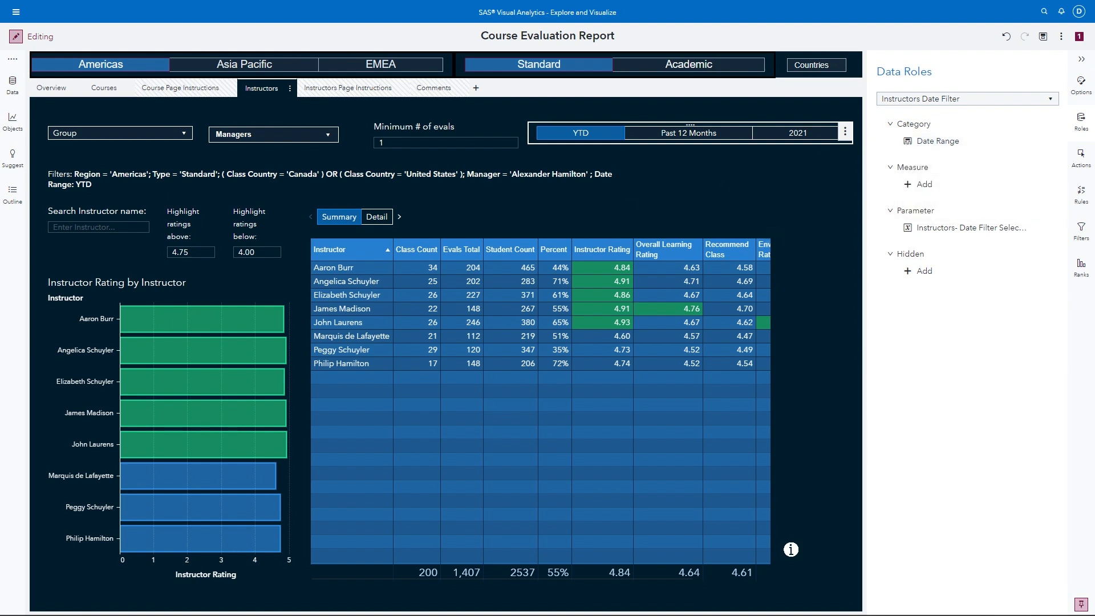
- Switch to Date Filter.xlsx in Excel, go through the Date Range values, and close the workbook
drag(599, 614, 757, 109)
click(265, 224)
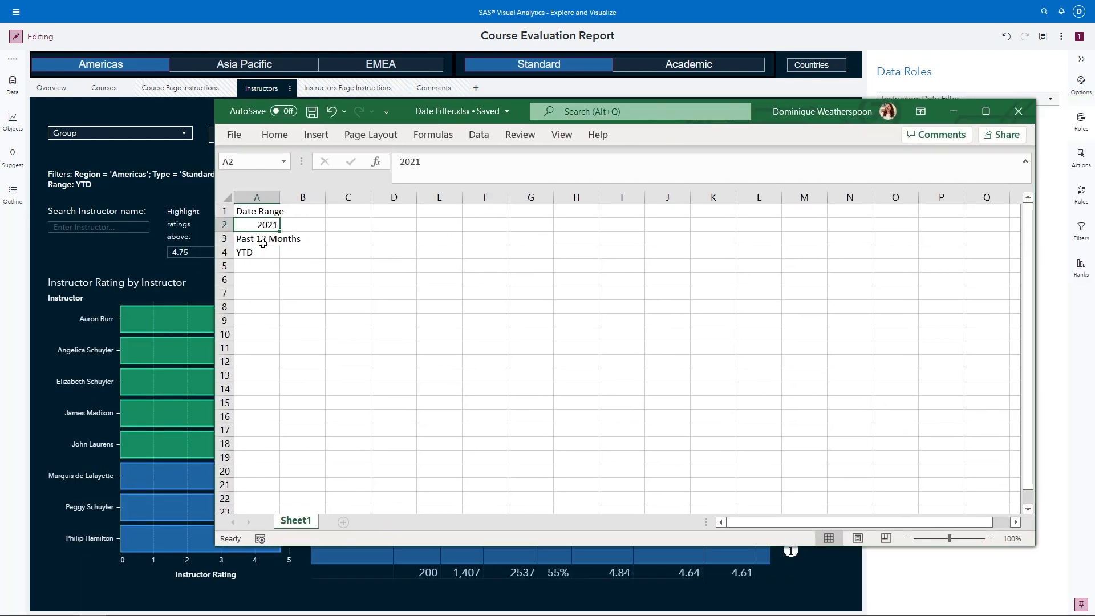
click(262, 240)
click(254, 252)
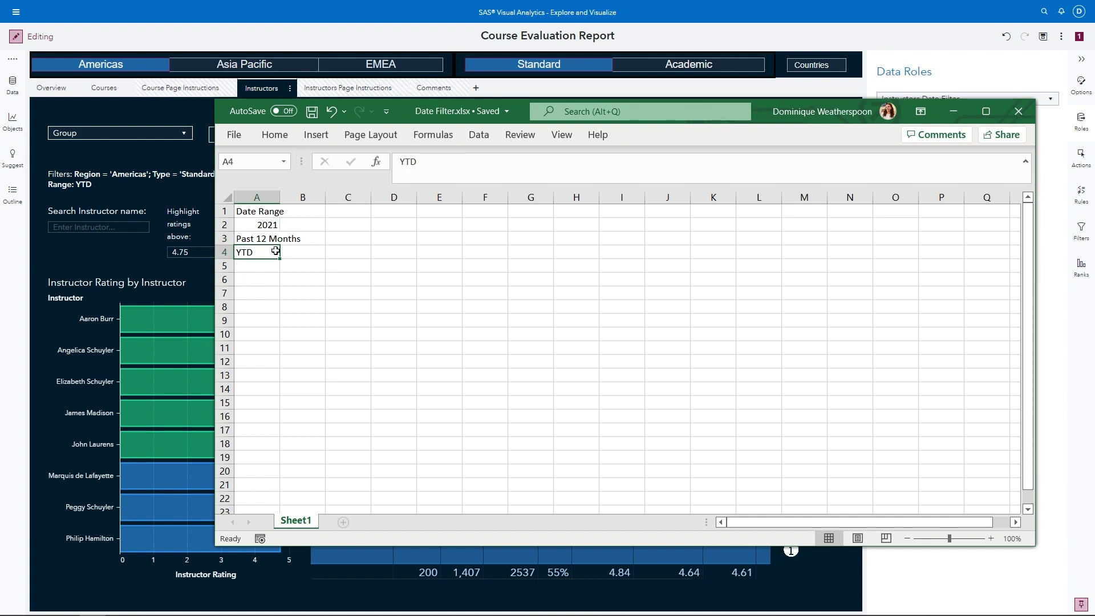
click(1018, 111)
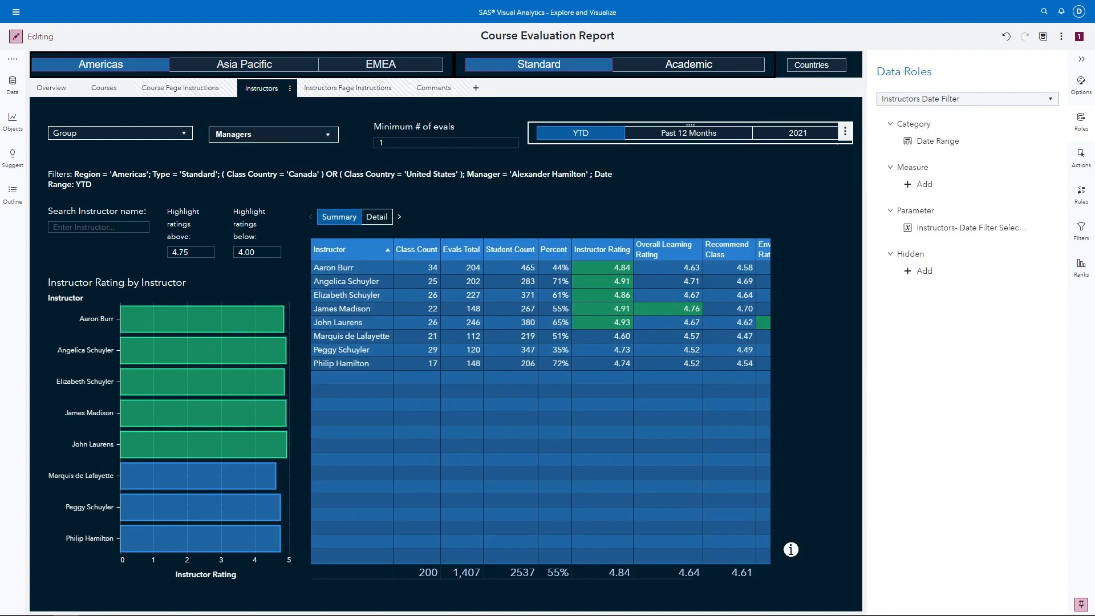
- Review the DATE FILTER data source's items and inspect the Date Range category assigned to the date range button bar
click(13, 84)
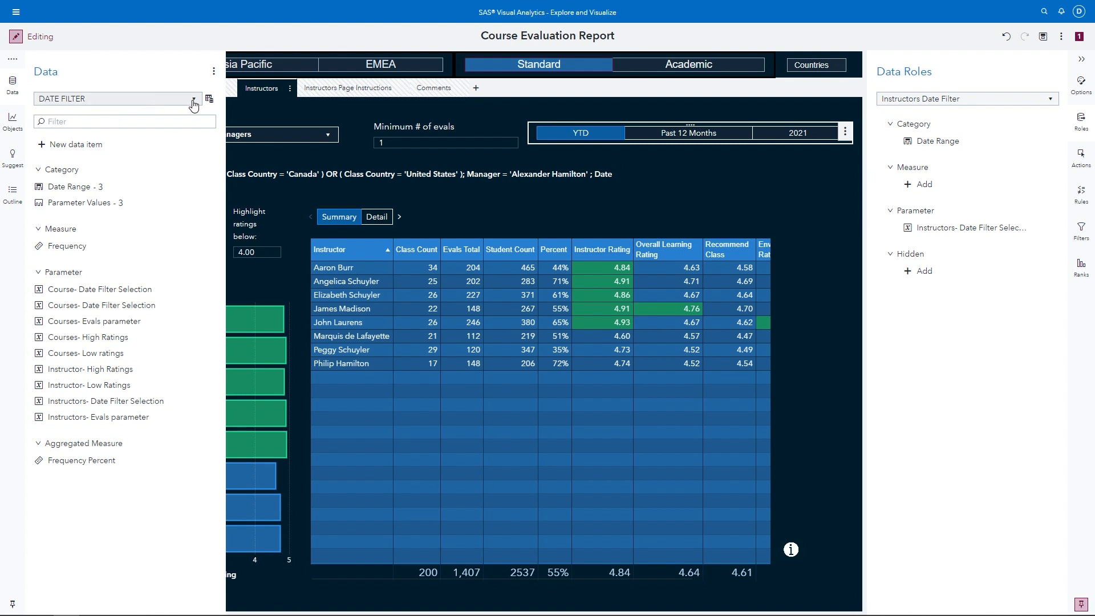
click(193, 101)
click(87, 112)
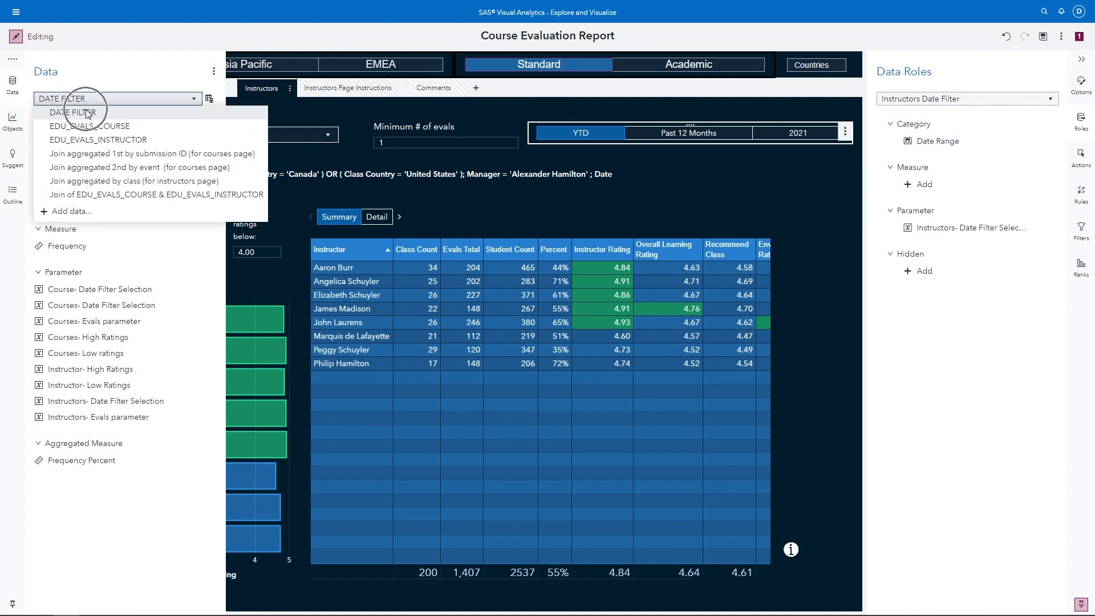
click(159, 86)
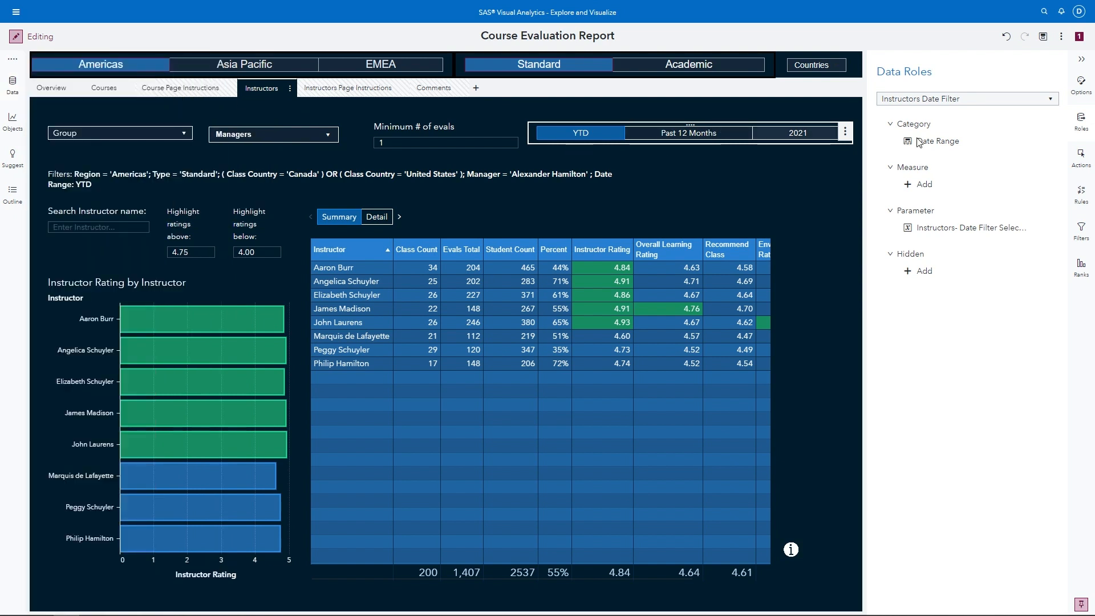
click(948, 143)
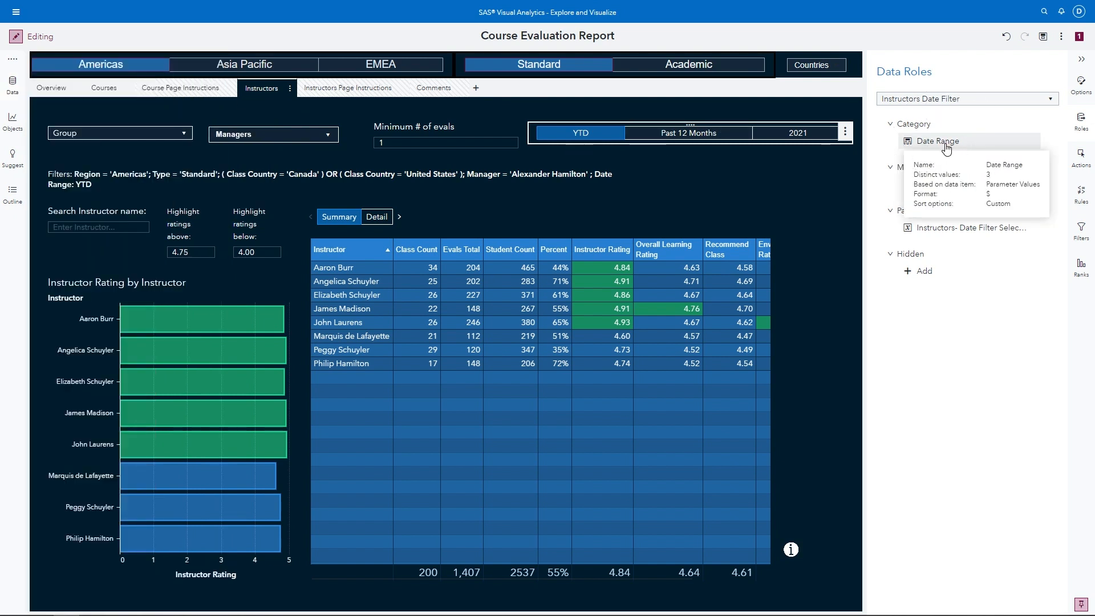
- Inspect the Instructors- Date Filter Selection parameter's settings in the DATE FILTER data source and close it without changes
click(12, 86)
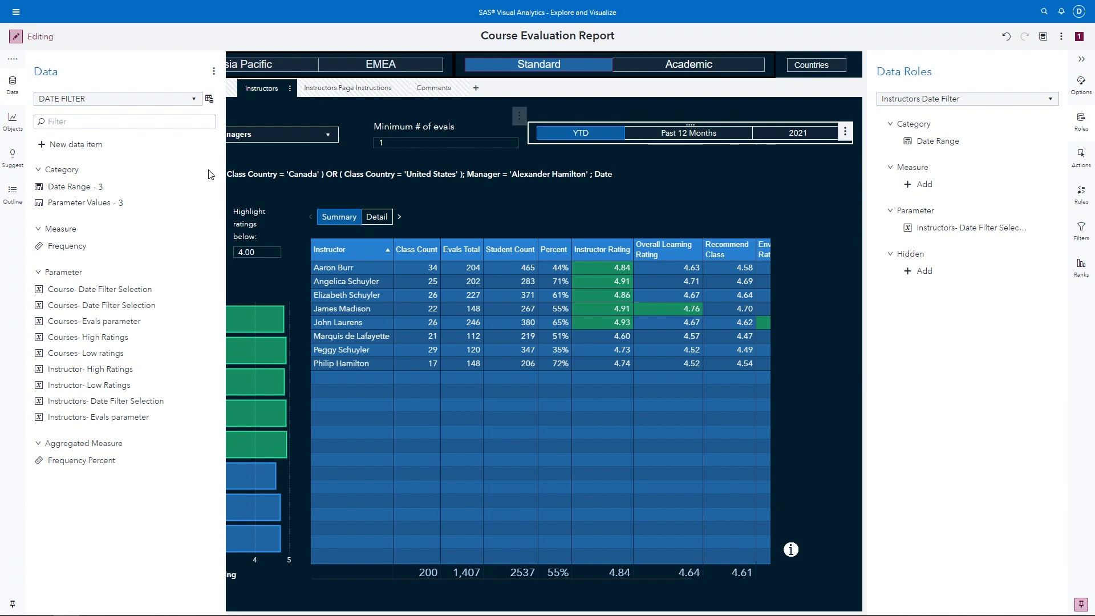
click(42, 145)
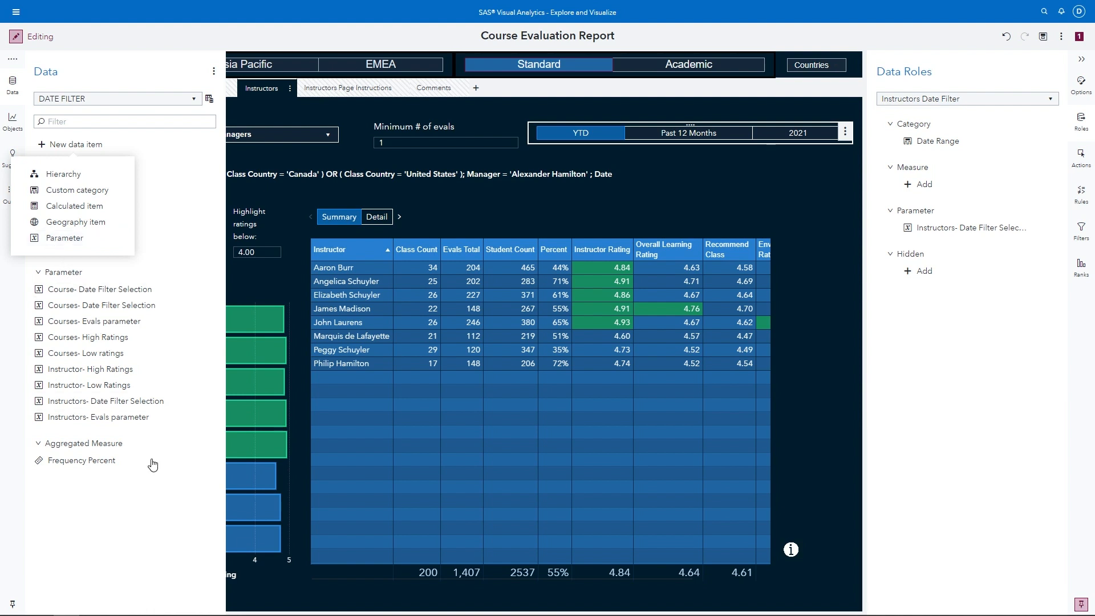
right_click(160, 406)
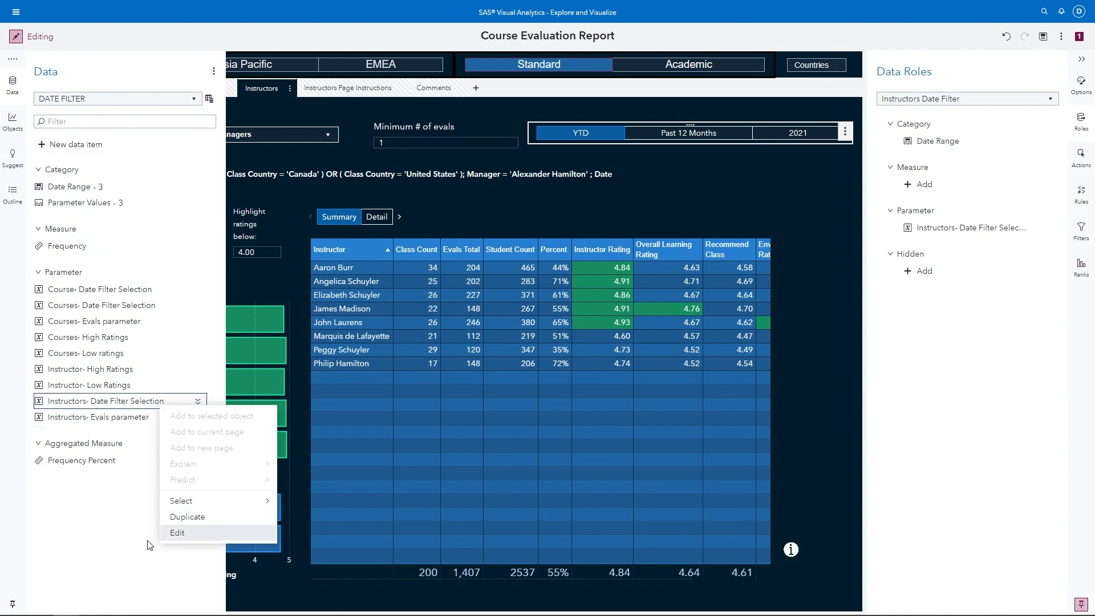
click(171, 531)
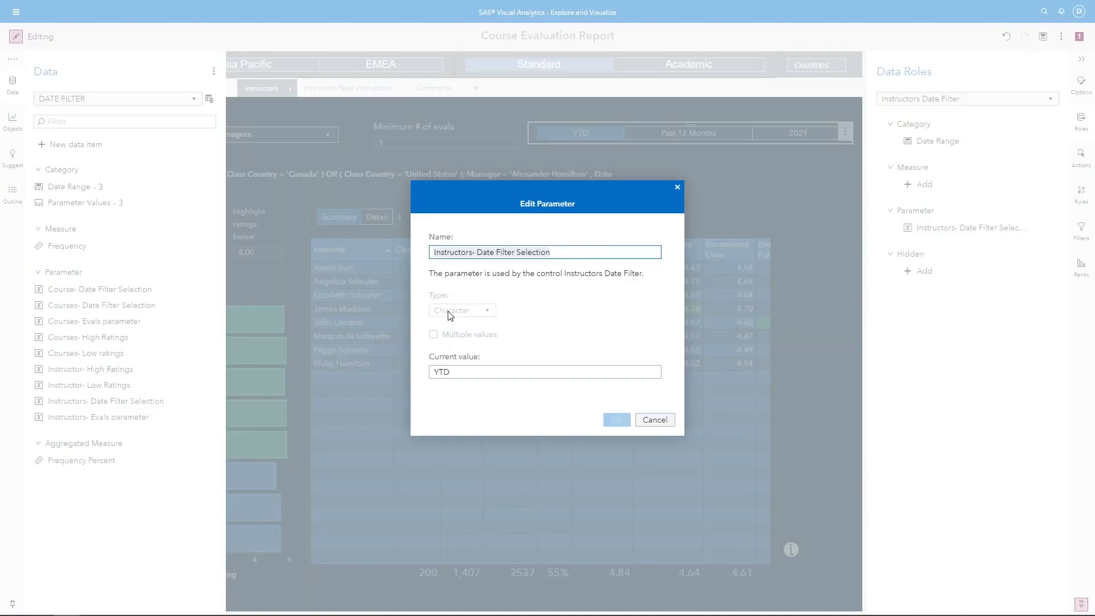
click(453, 373)
click(677, 187)
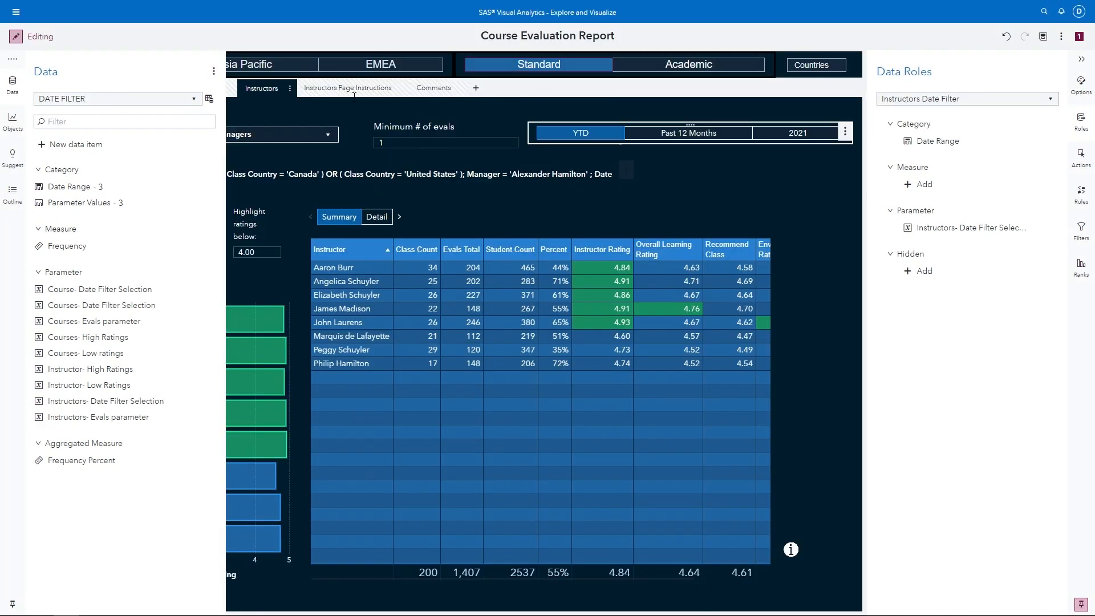
click(689, 179)
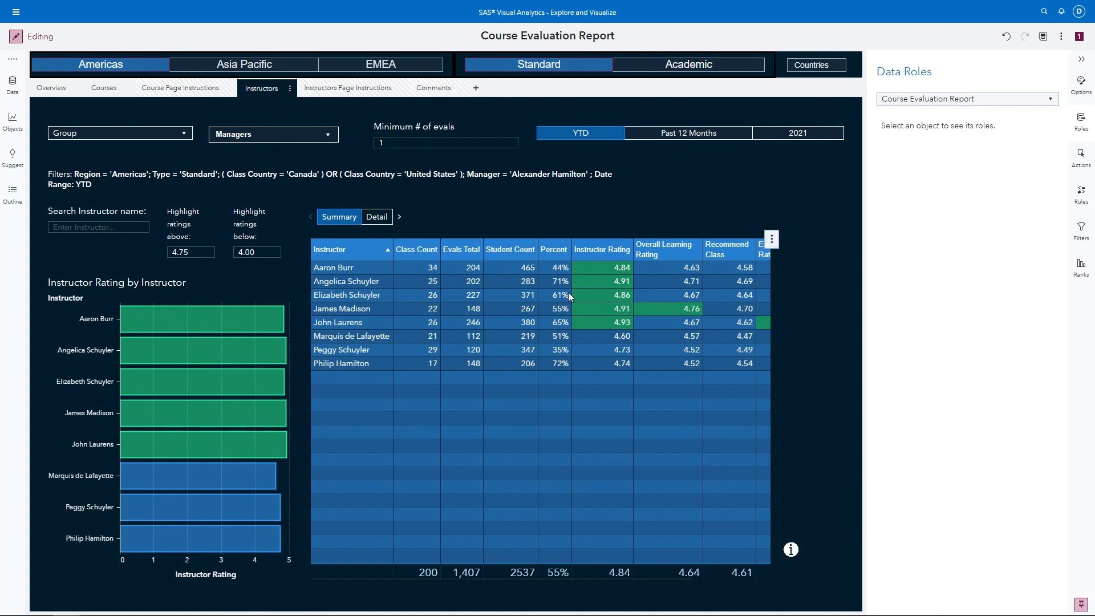
- Show the filters applied to the Summary table and open the Date Filter expression for editing
click(398, 453)
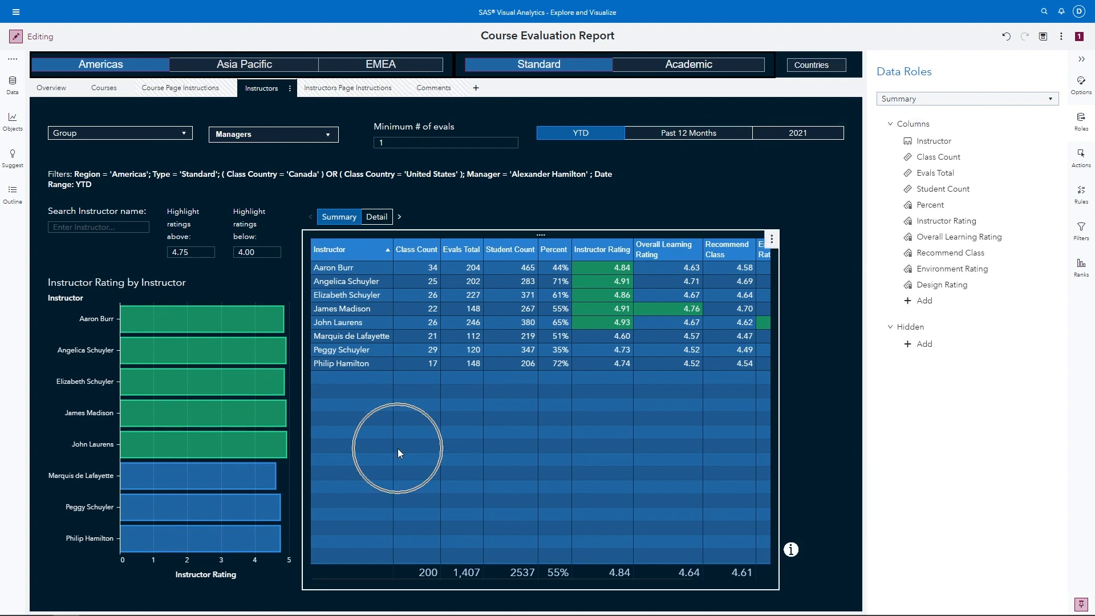
click(1080, 239)
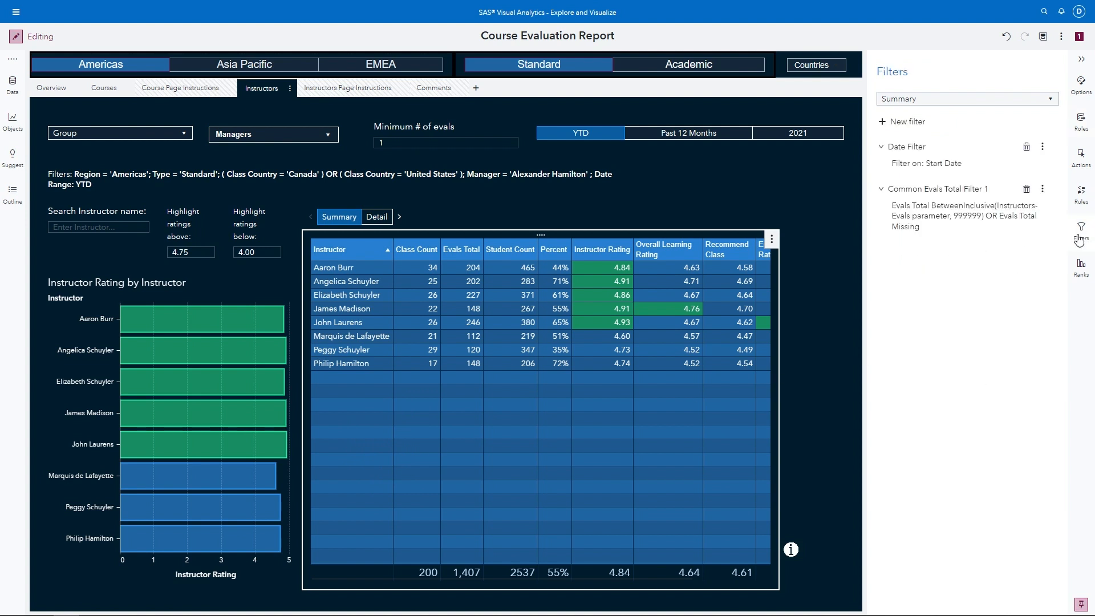
click(887, 123)
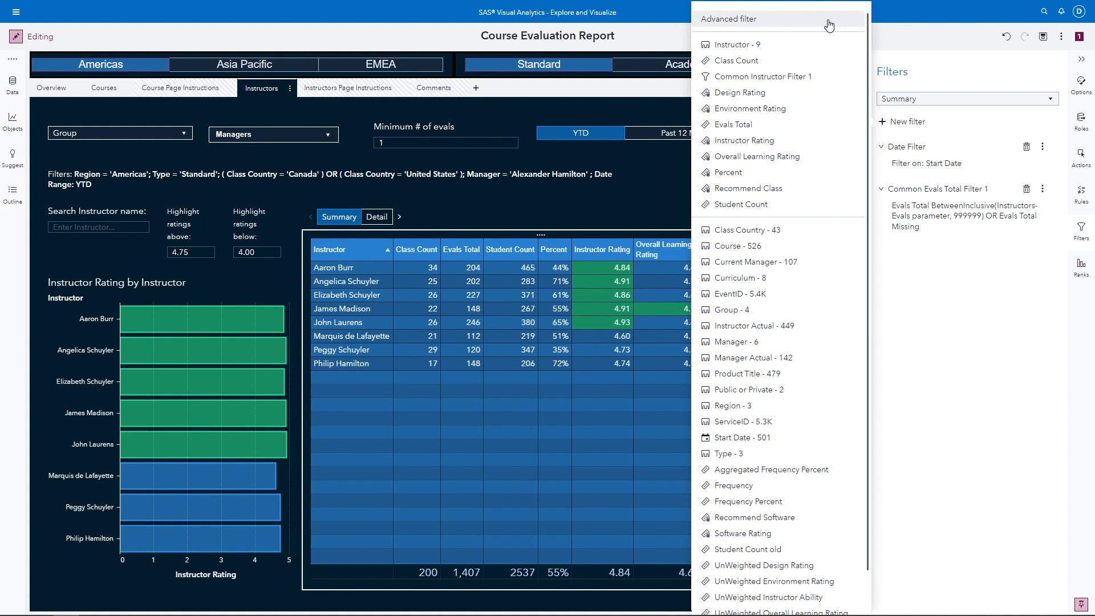
click(911, 150)
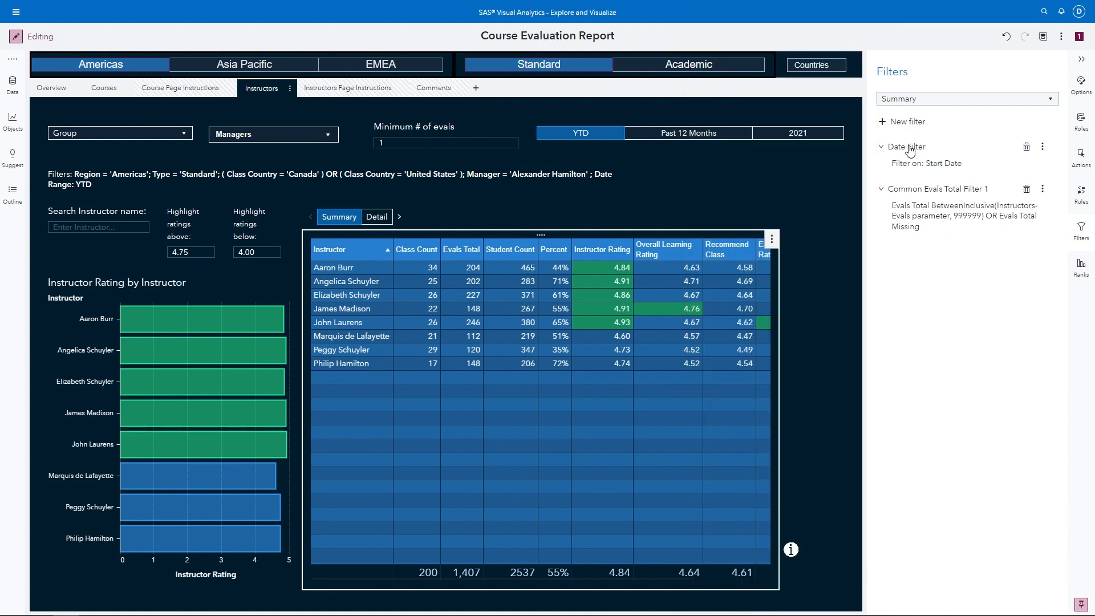
click(1042, 148)
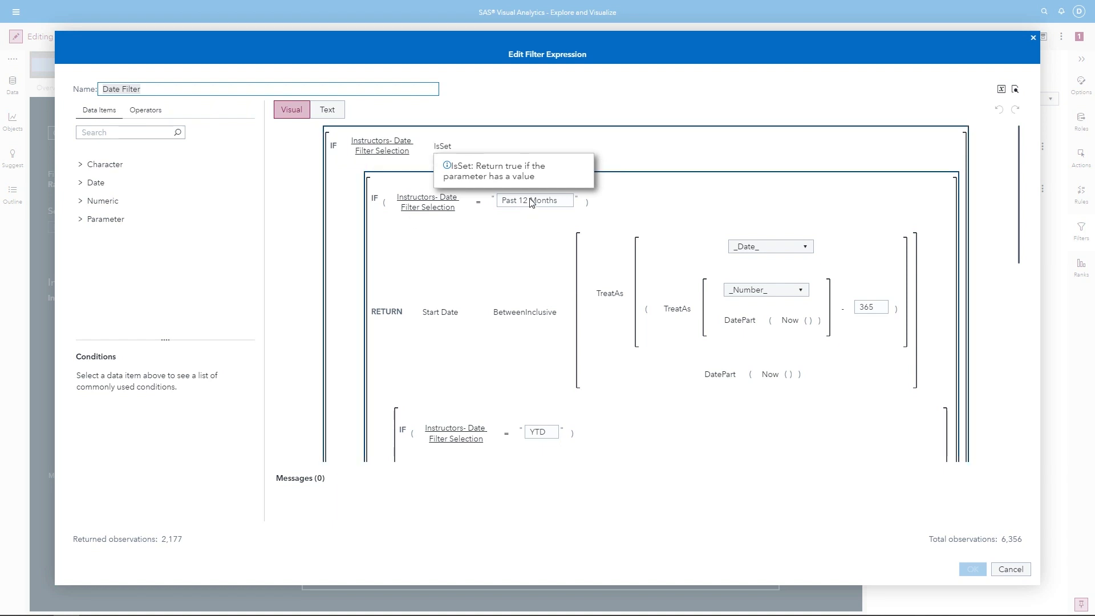
- Read through the Date Filter expression, including its IsSet check, Past 12 Months and YTD conditions, and ELSE branches
scroll(552, 408, down, 4)
scroll(558, 381, down, 5)
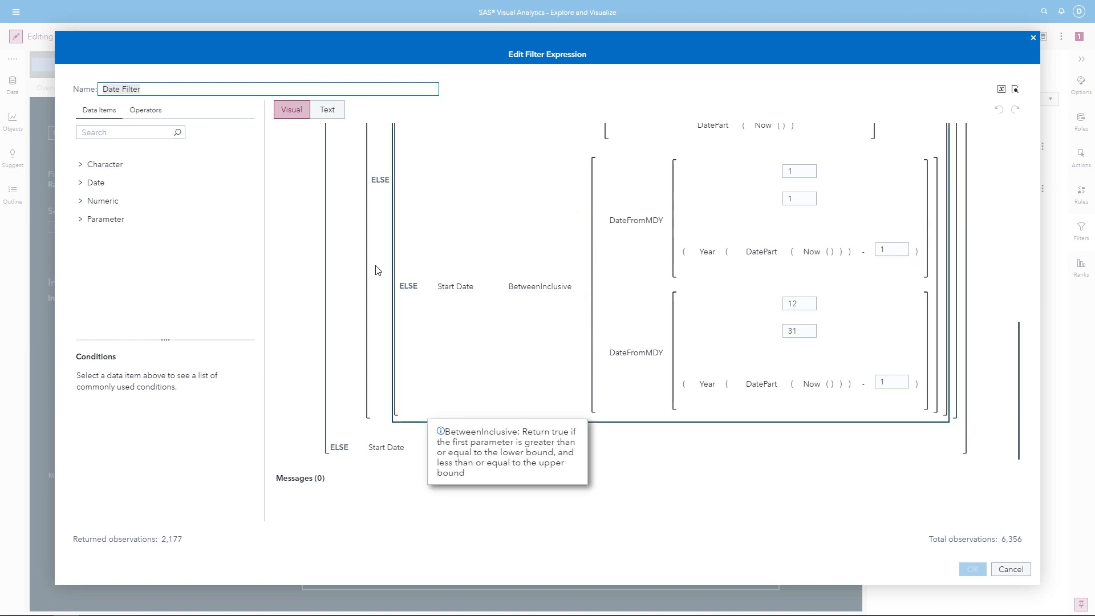
scroll(535, 264, up, 10)
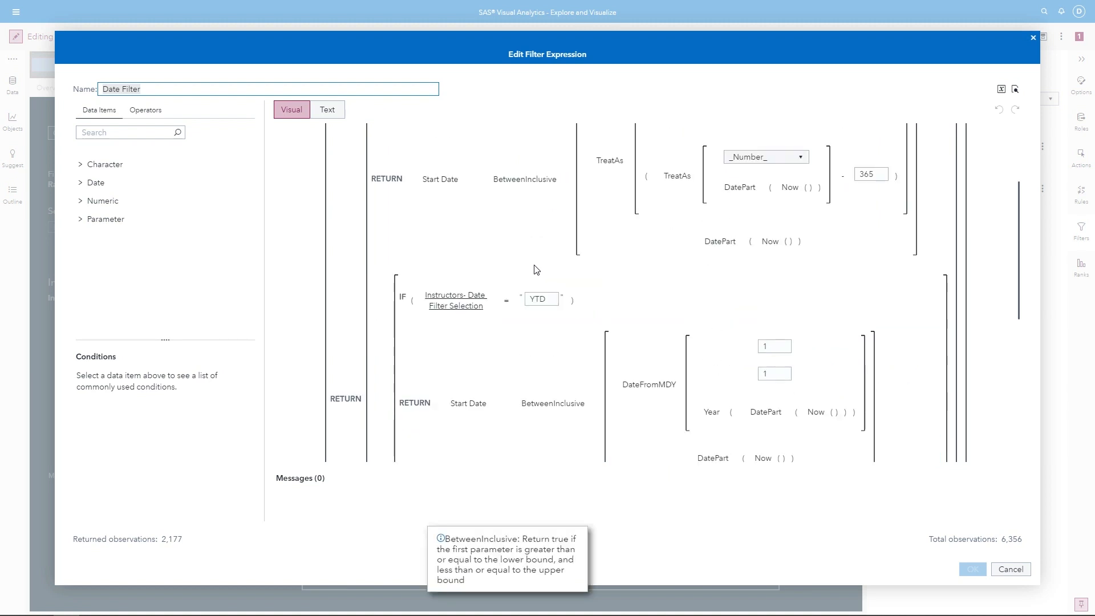
scroll(535, 268, down, 10)
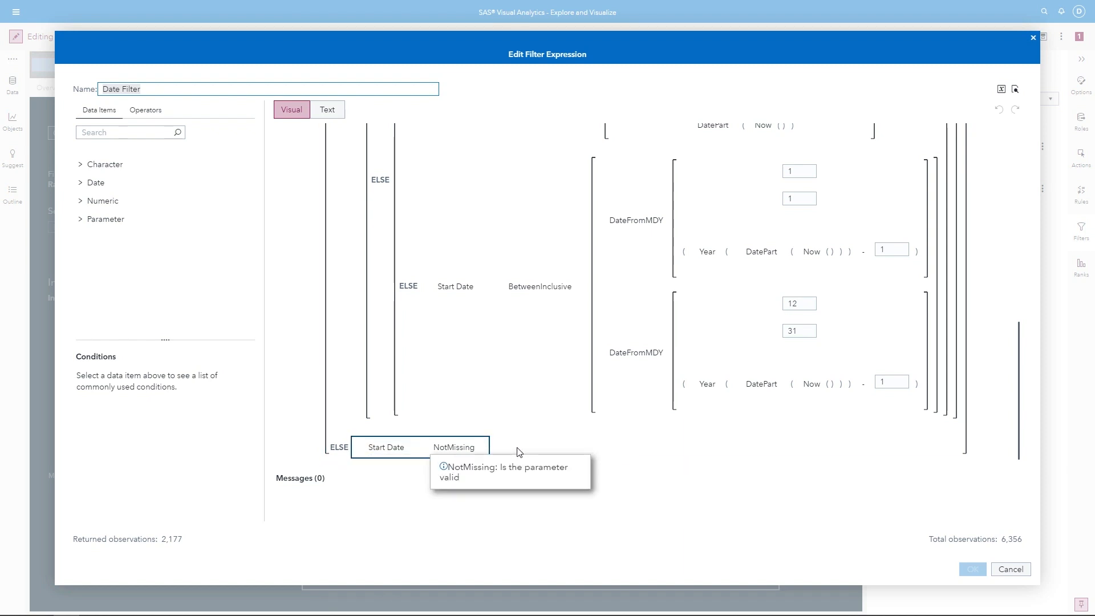
scroll(962, 402, up, 10)
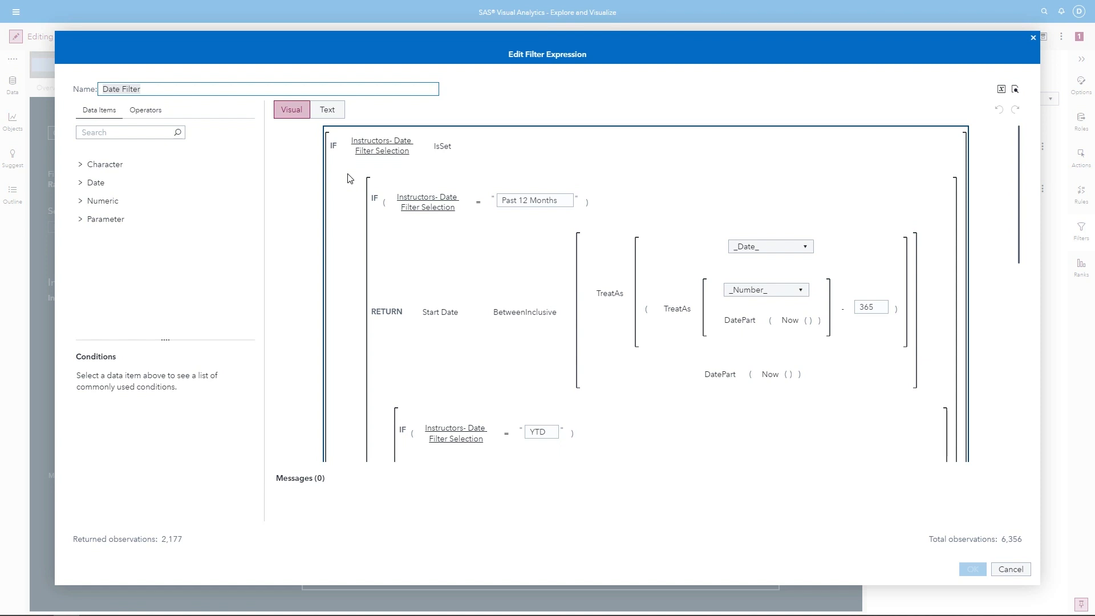
- Show the operators available for the filter expression and examine the Past 12 Months condition
click(152, 112)
click(153, 115)
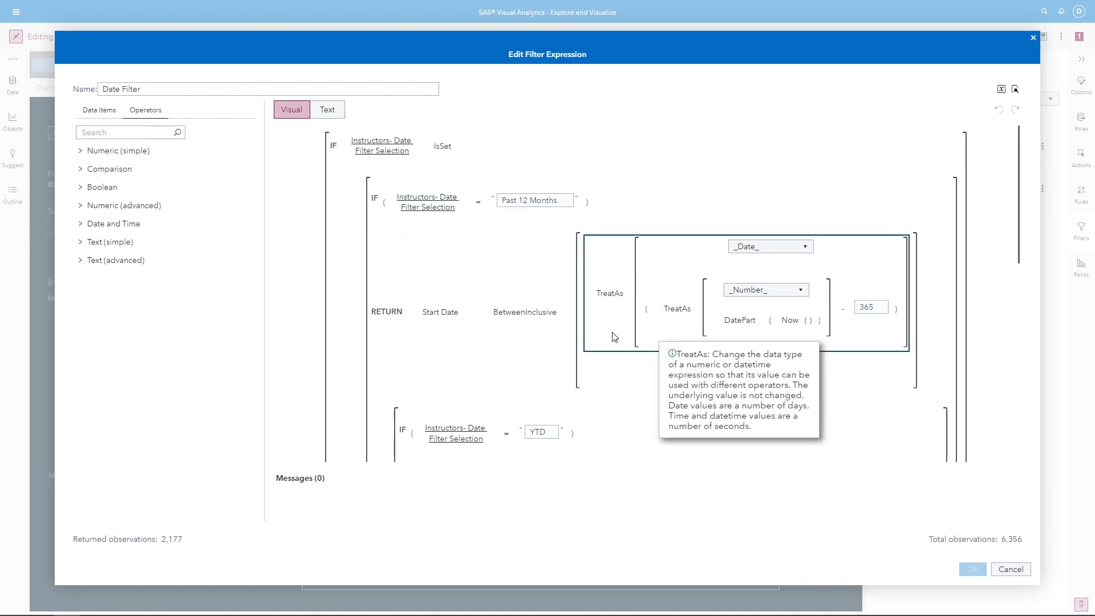
mouse_move(552, 315)
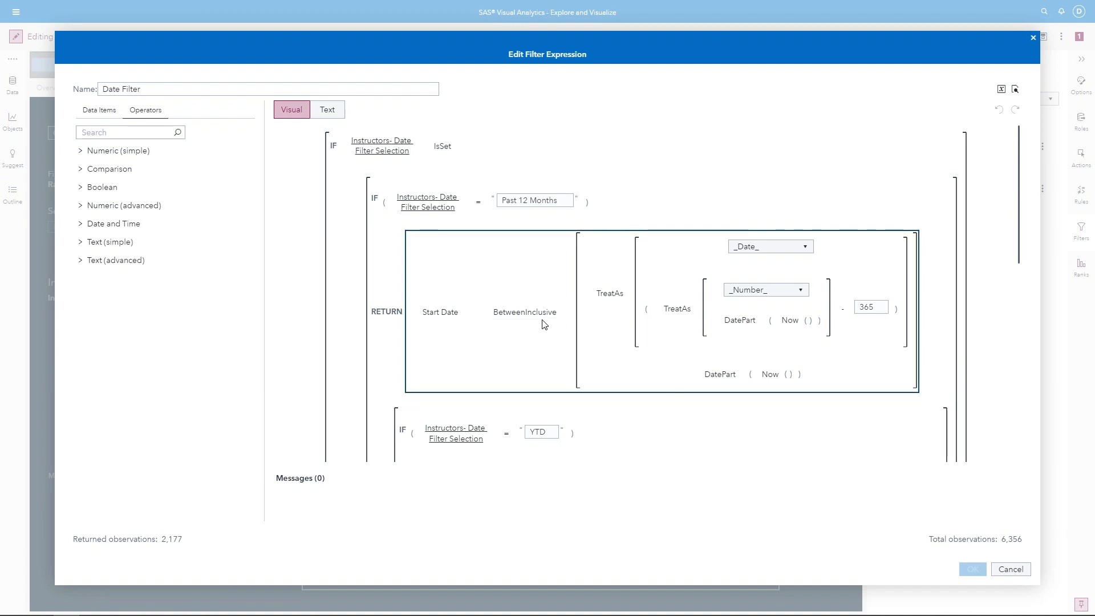
click(522, 208)
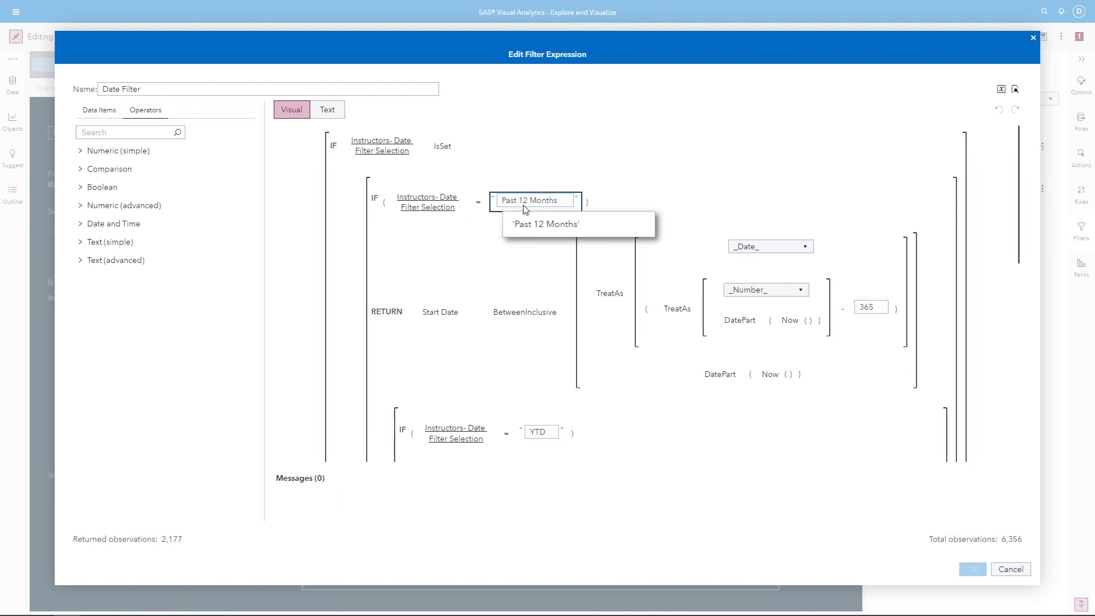
click(265, 229)
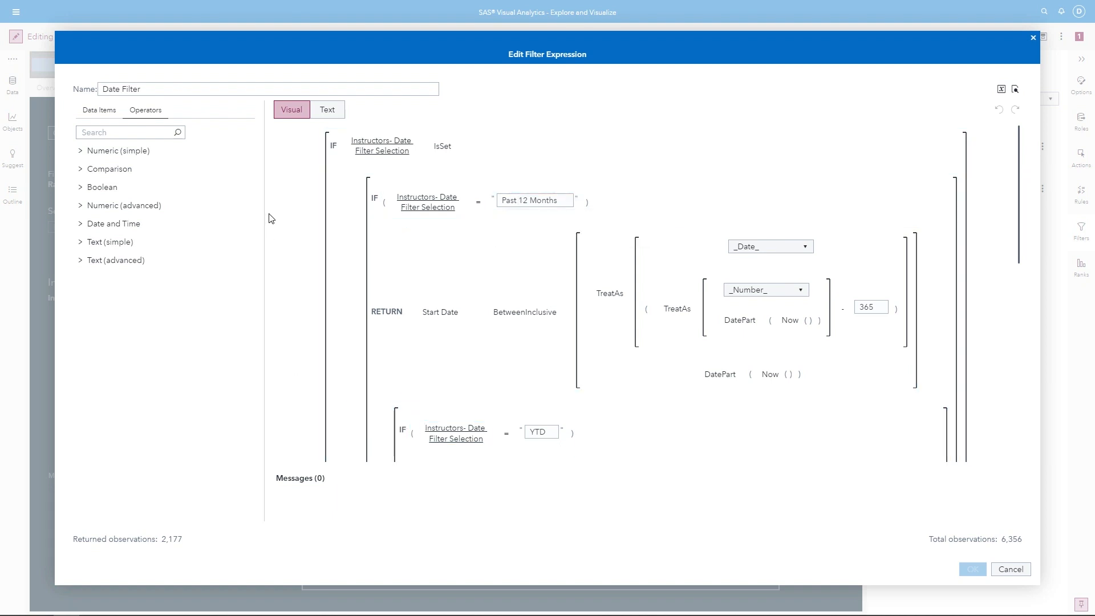
- View the Date Filter expression as text and close the expression without changes
click(326, 114)
click(325, 115)
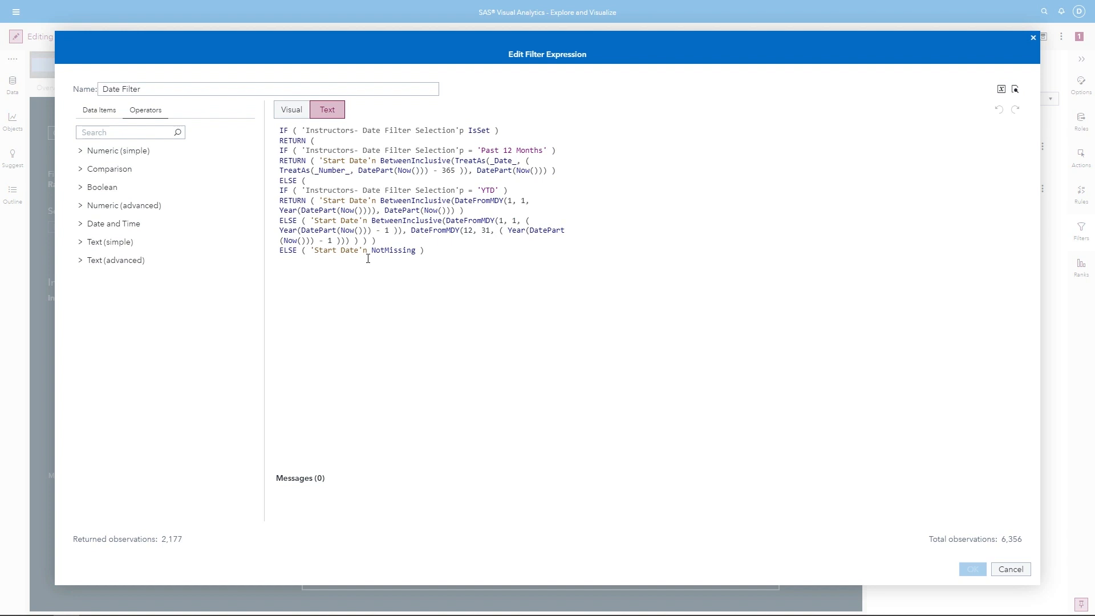
click(1033, 37)
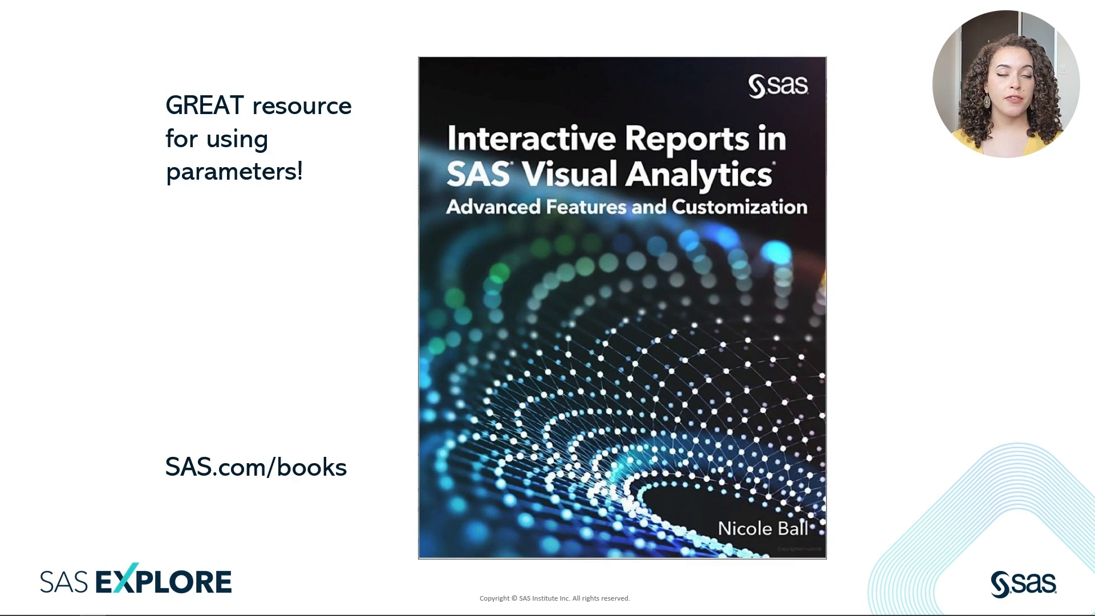
key(Right)
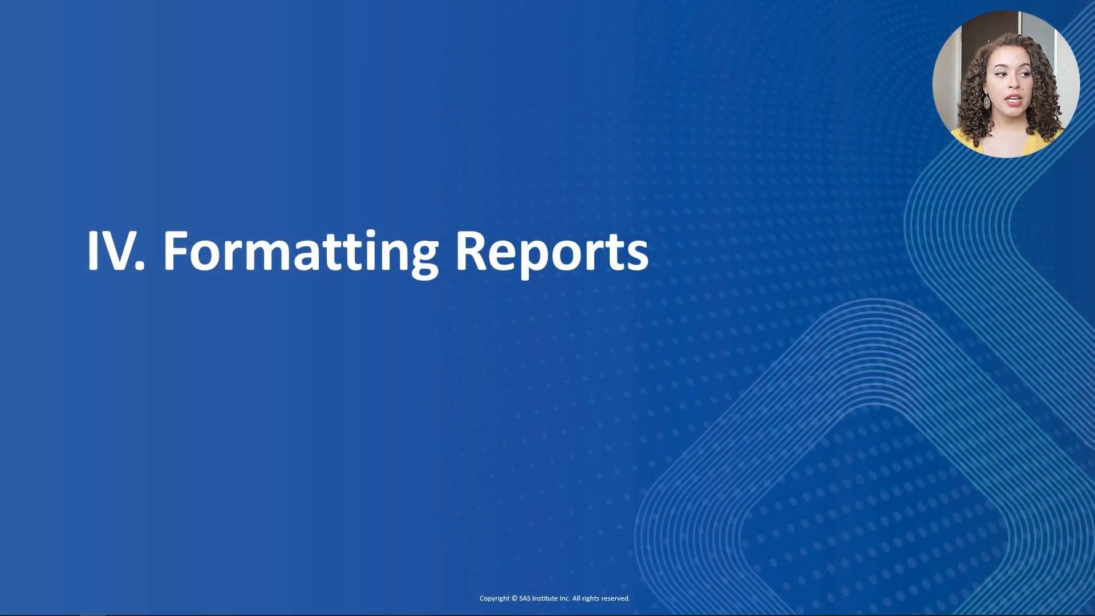
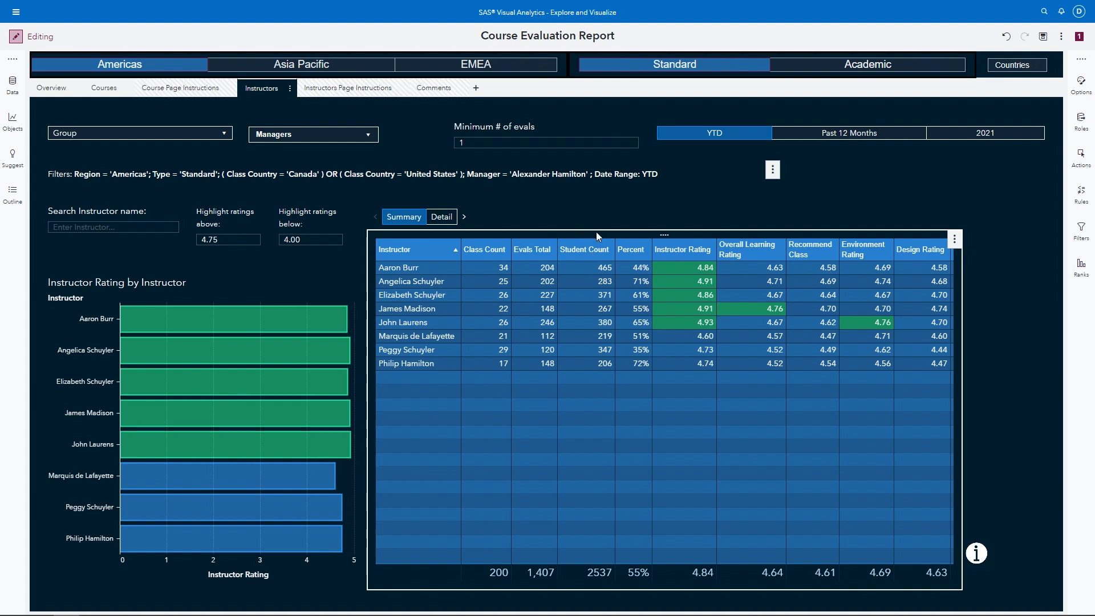
- Review the Summary table's formatting options for style, headings, cells, and totals
click(1081, 94)
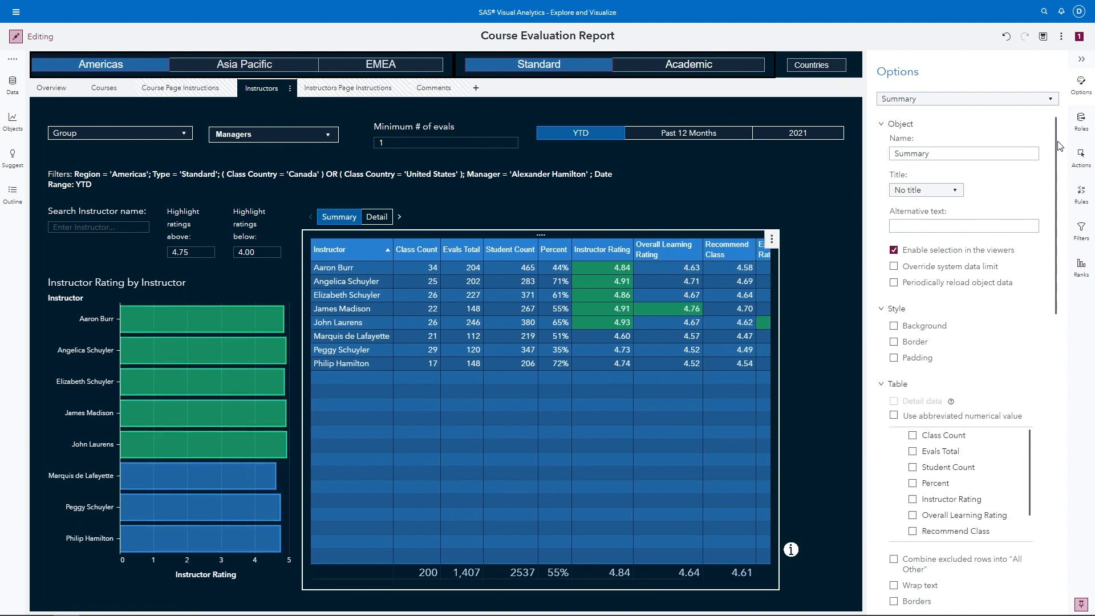
scroll(1058, 146, down, 2)
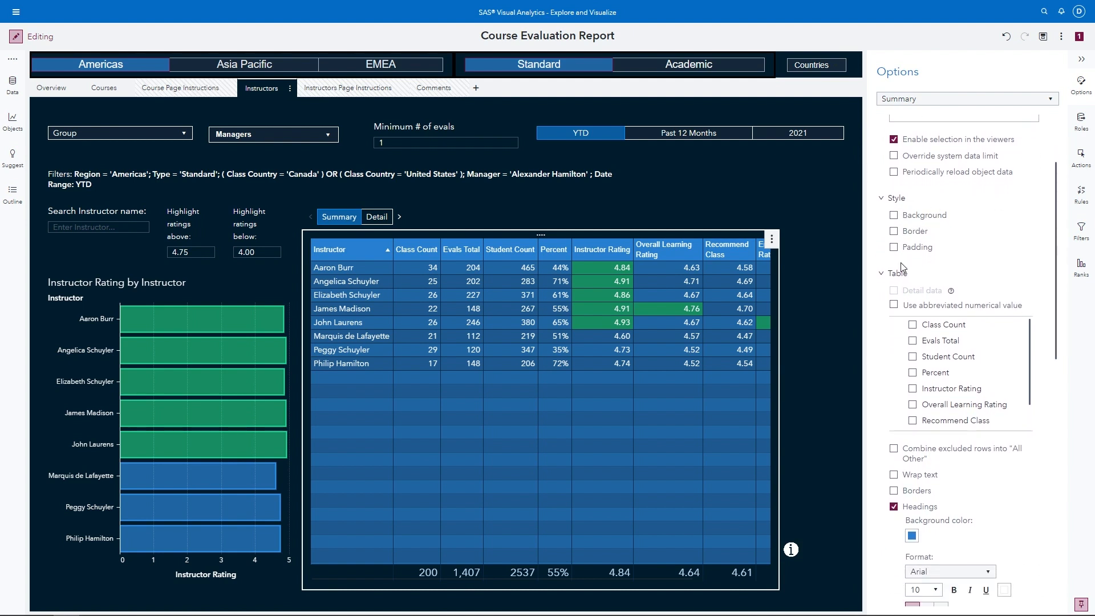
drag(1057, 237, 1049, 305)
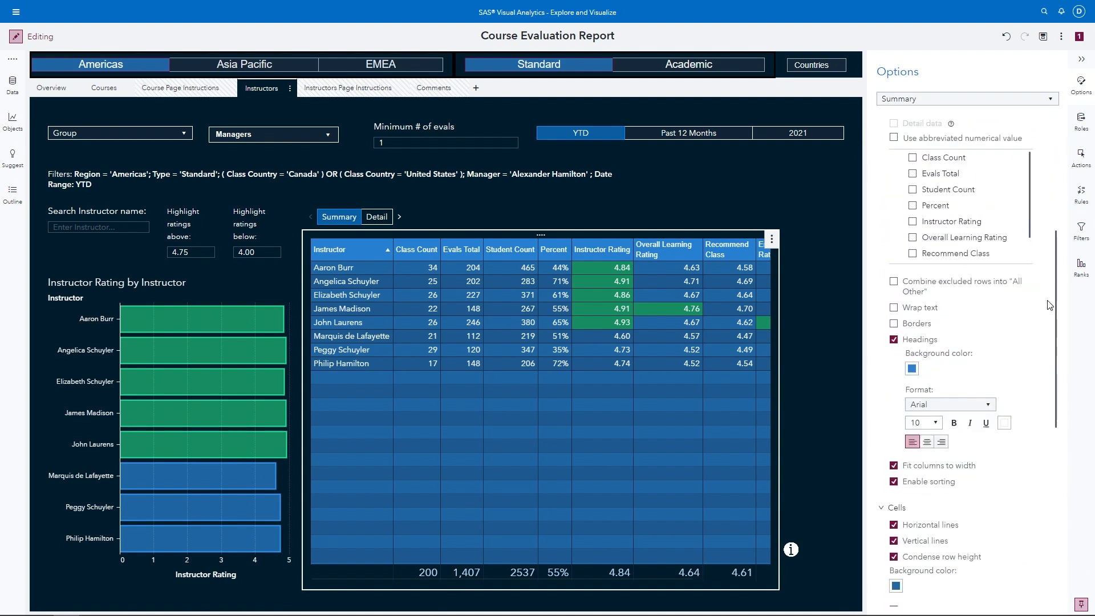
scroll(1049, 305, down, 2)
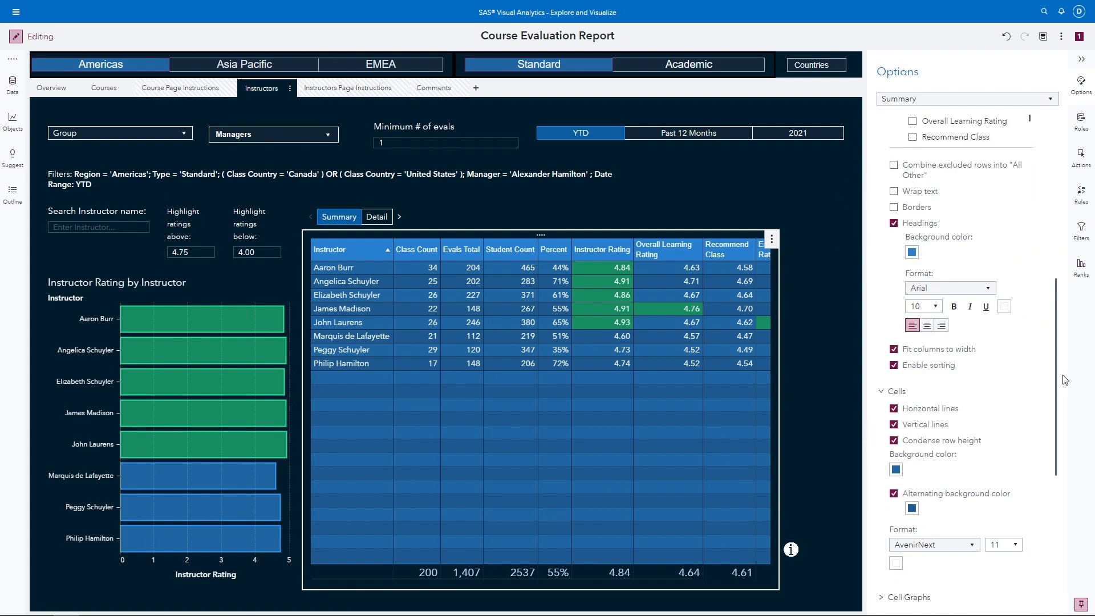
drag(1056, 388, 1059, 466)
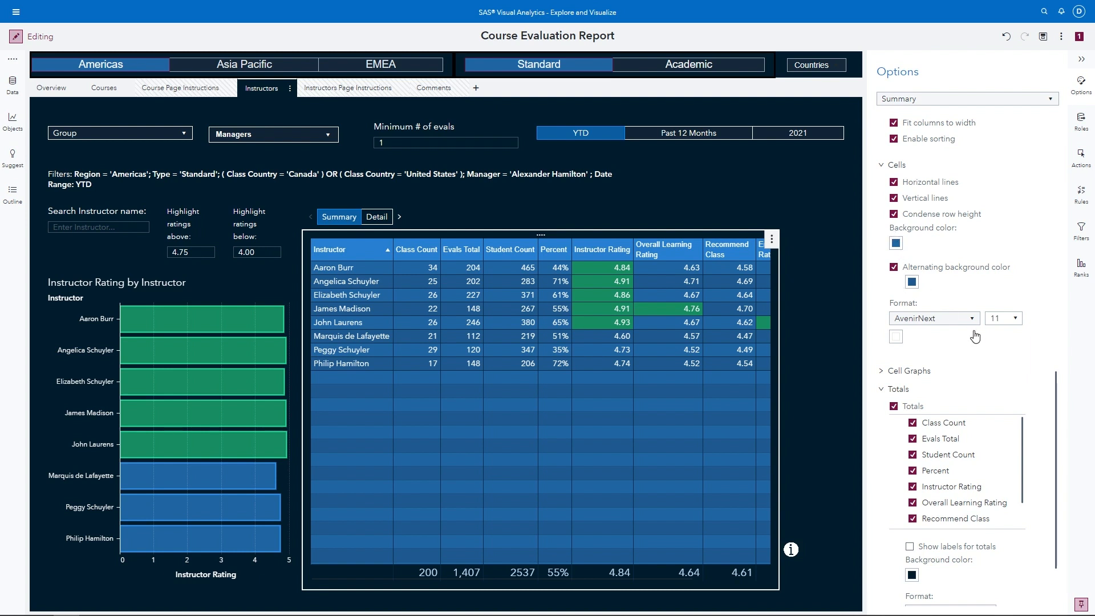
drag(1058, 388, 1058, 353)
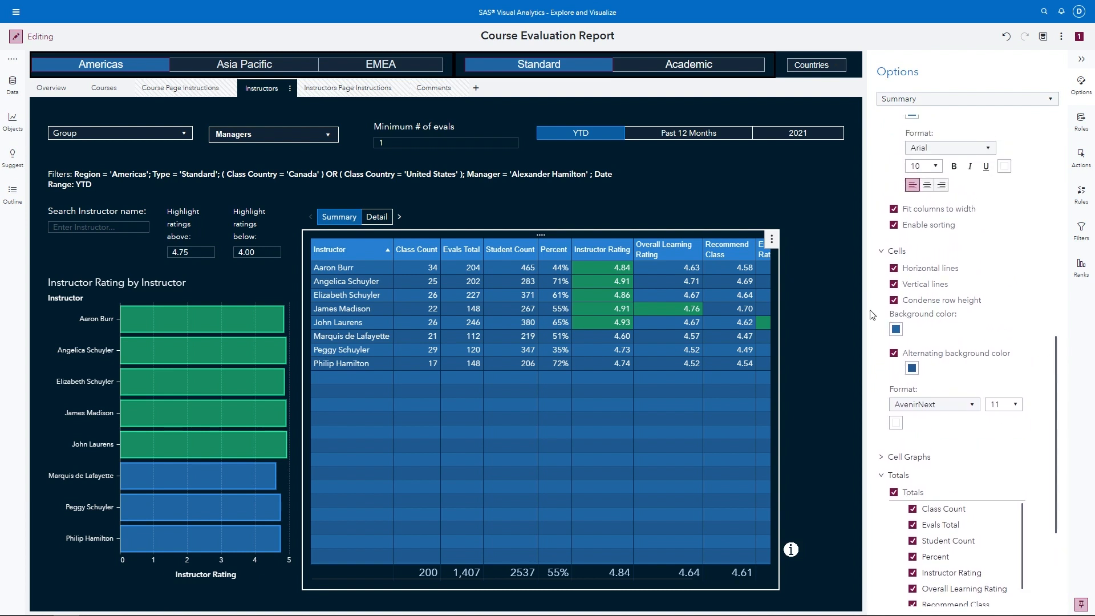
- Save the Summary table as a reusable object with its related data items removed
click(771, 241)
click(772, 238)
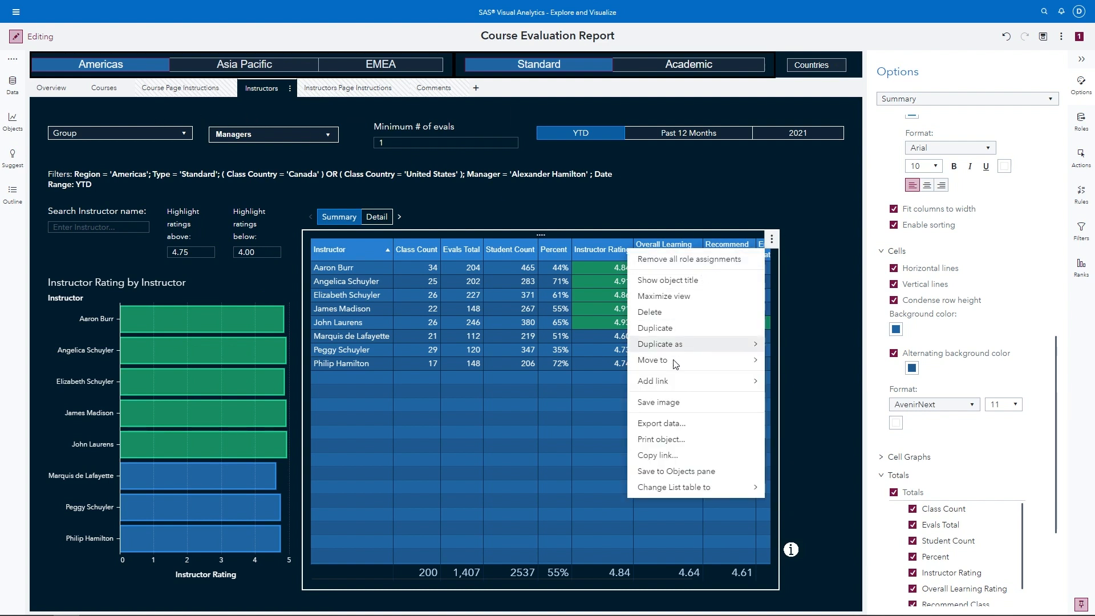
click(659, 478)
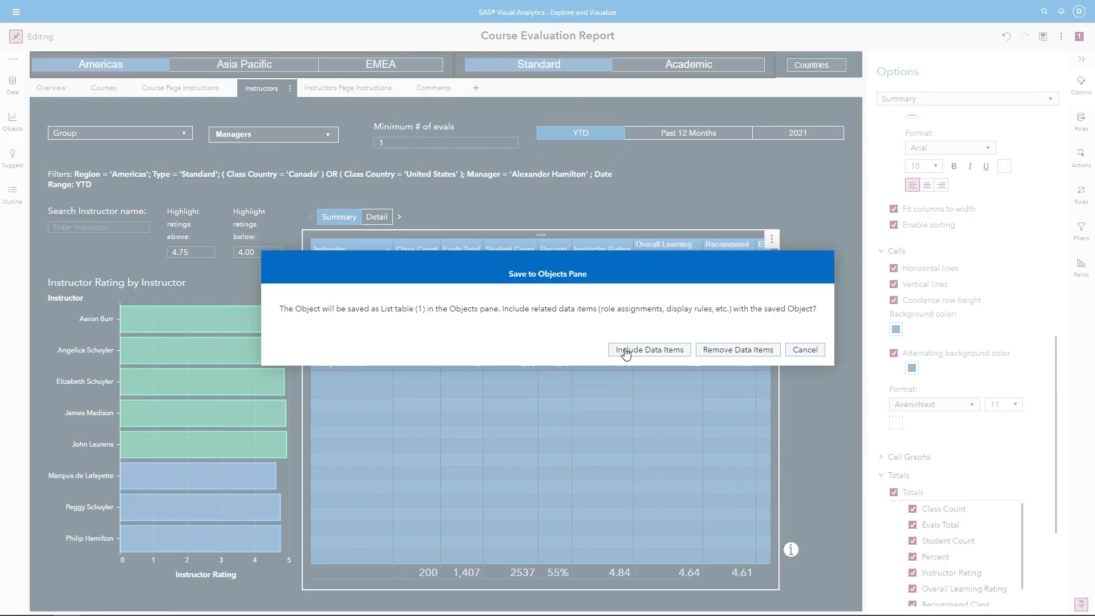
click(750, 352)
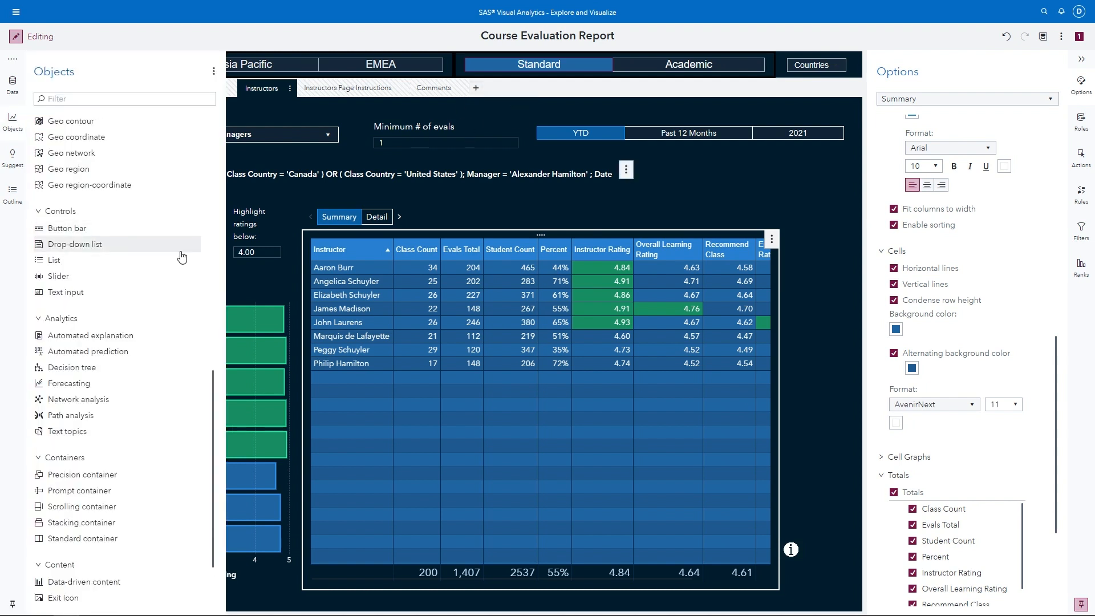
- Look through the available report objects to locate the saved list table among the tables
scroll(170, 293, down, 3)
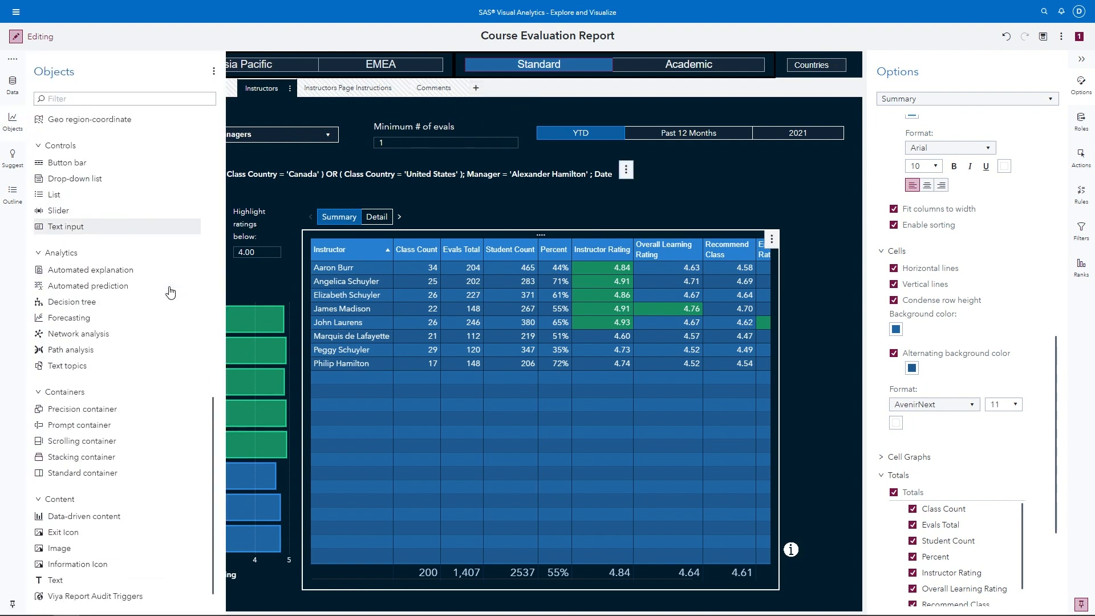
scroll(166, 286, up, 15)
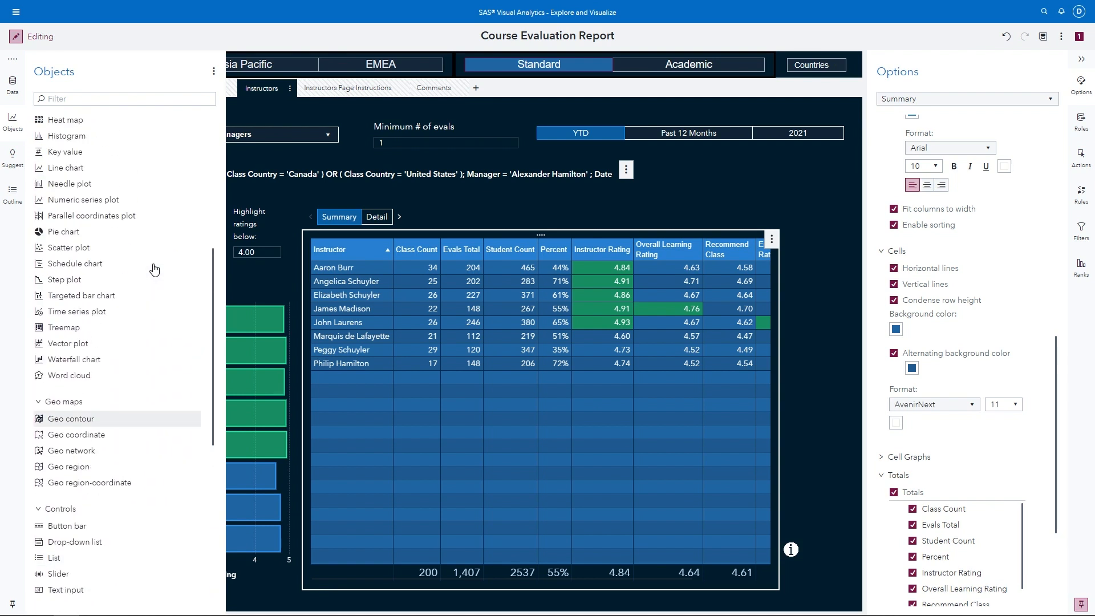
scroll(154, 267, up, 6)
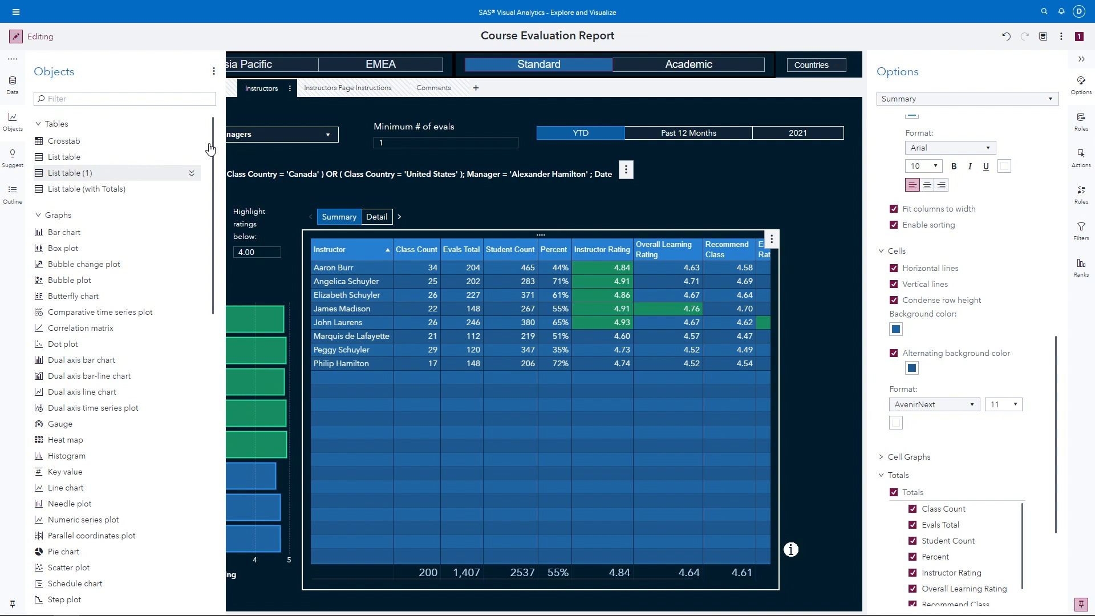
- Add a new page, place the saved List table (1) on it, and review the table's options
click(476, 89)
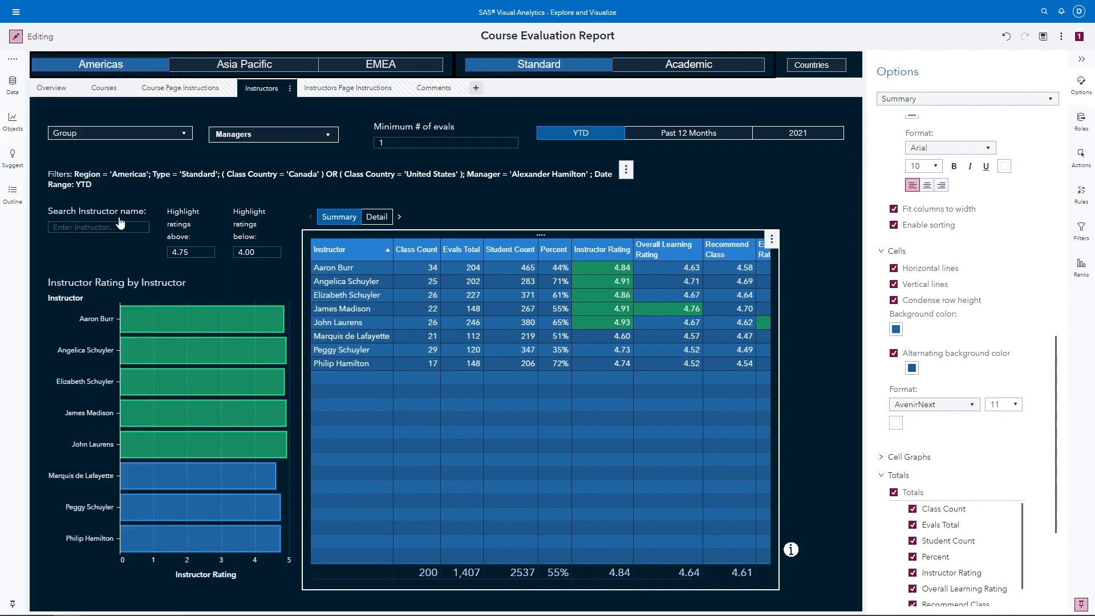
click(42, 166)
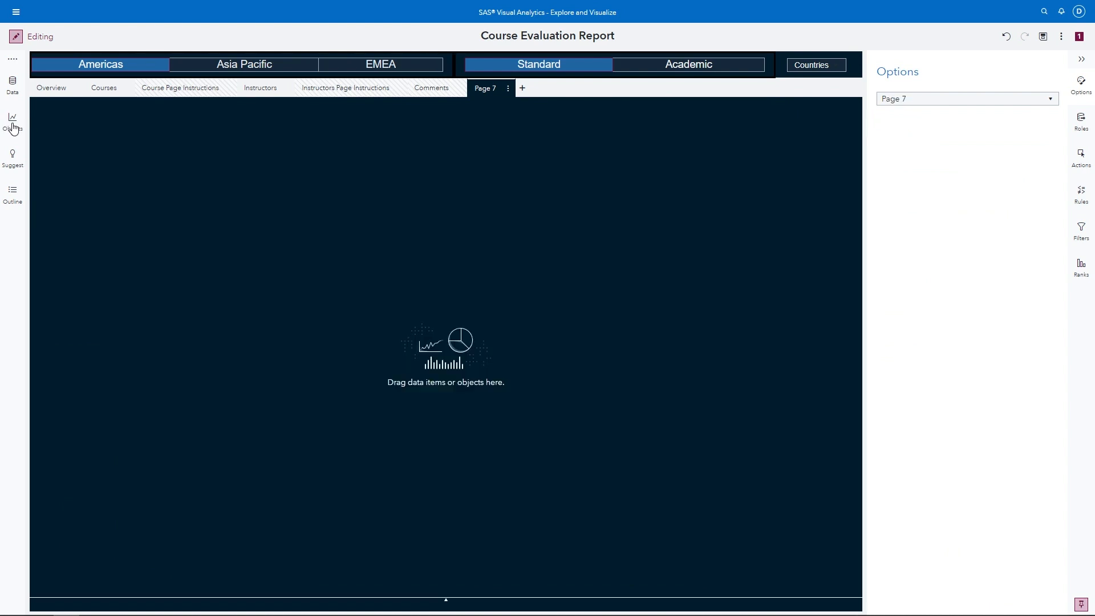
click(13, 120)
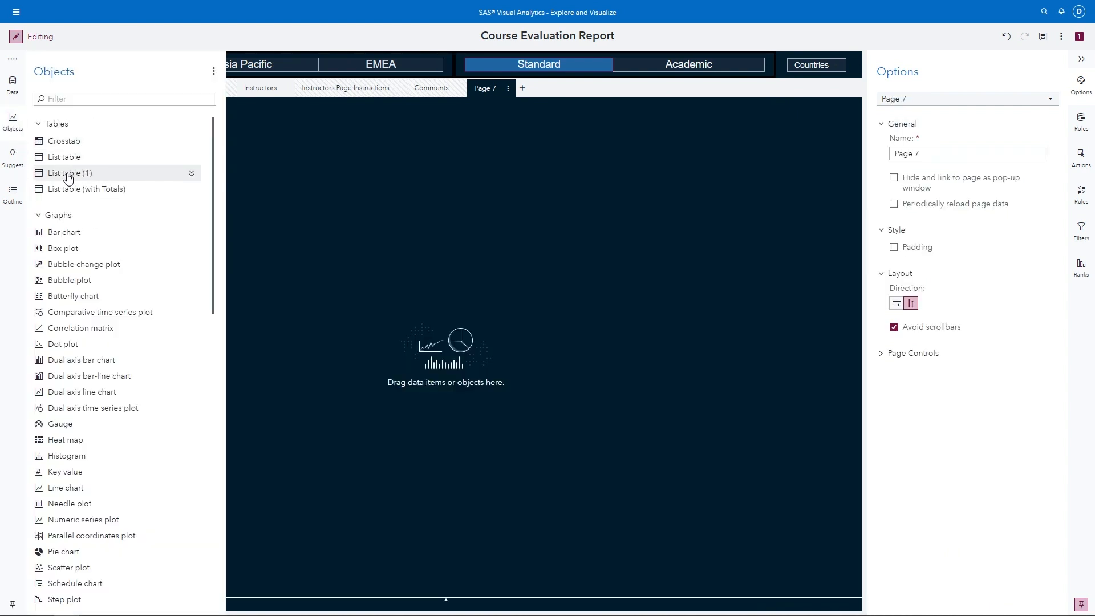
drag(533, 231, 727, 230)
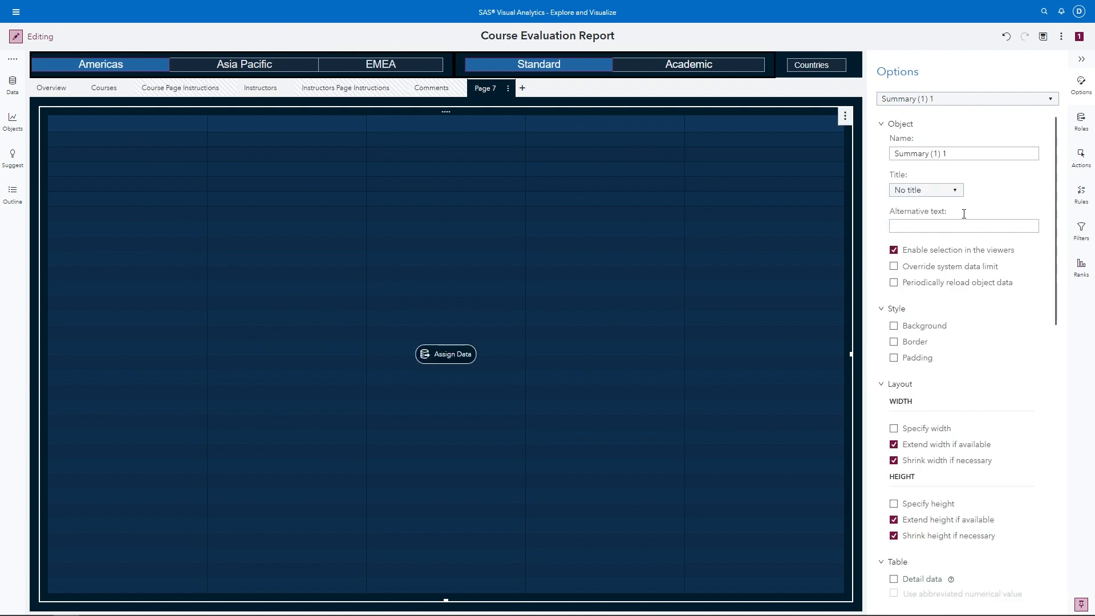
mouse_move(1056, 190)
mouse_down()
mouse_move(1056, 481)
mouse_move(1056, 203)
mouse_up()
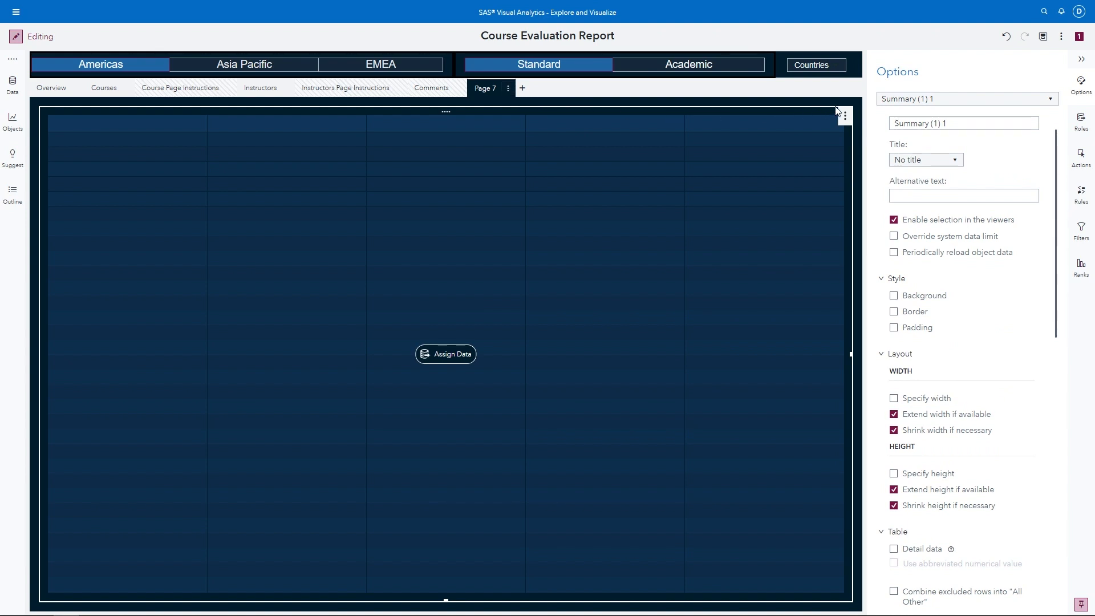
- Delete Page 7 with the placed list table and return to the Comments page
click(508, 97)
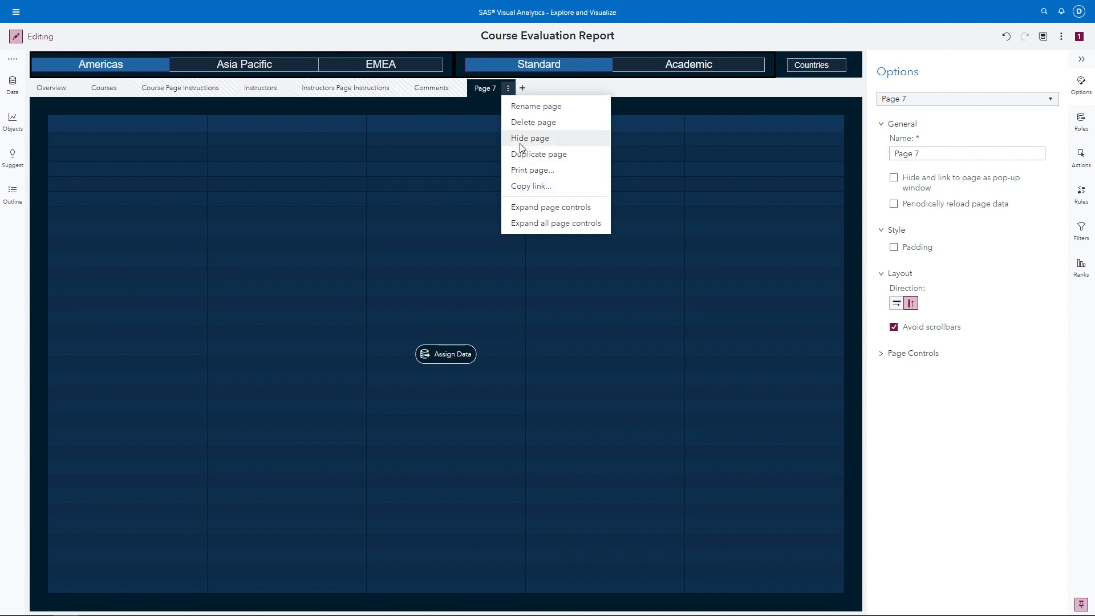
click(528, 127)
click(417, 96)
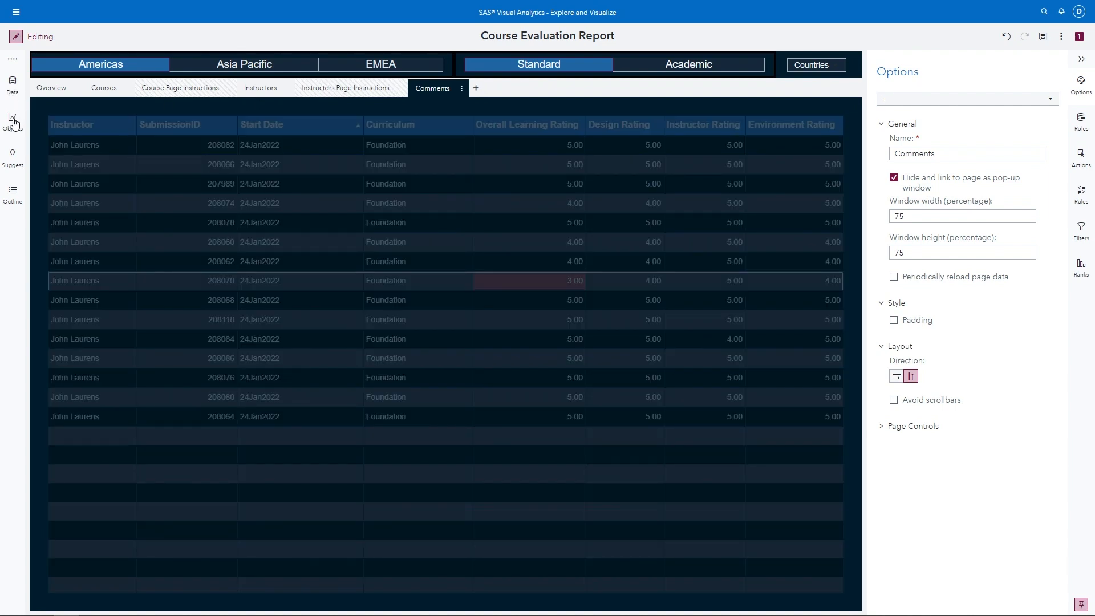
- Look through the report objects down to the containers and content, including the saved icon objects
click(12, 121)
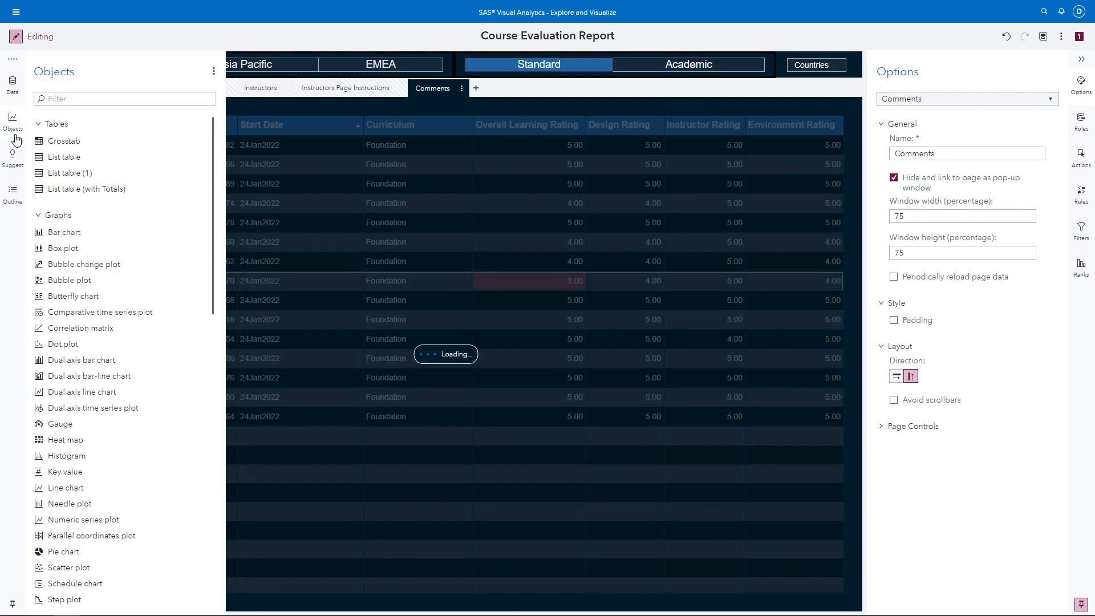
scroll(201, 212, down, 5)
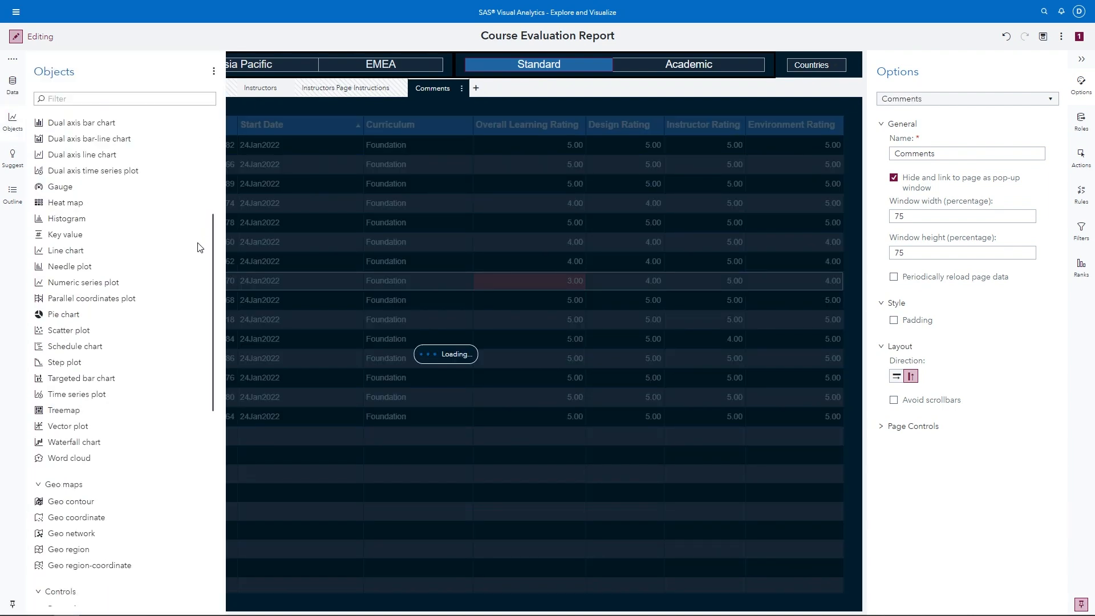
scroll(199, 254, down, 5)
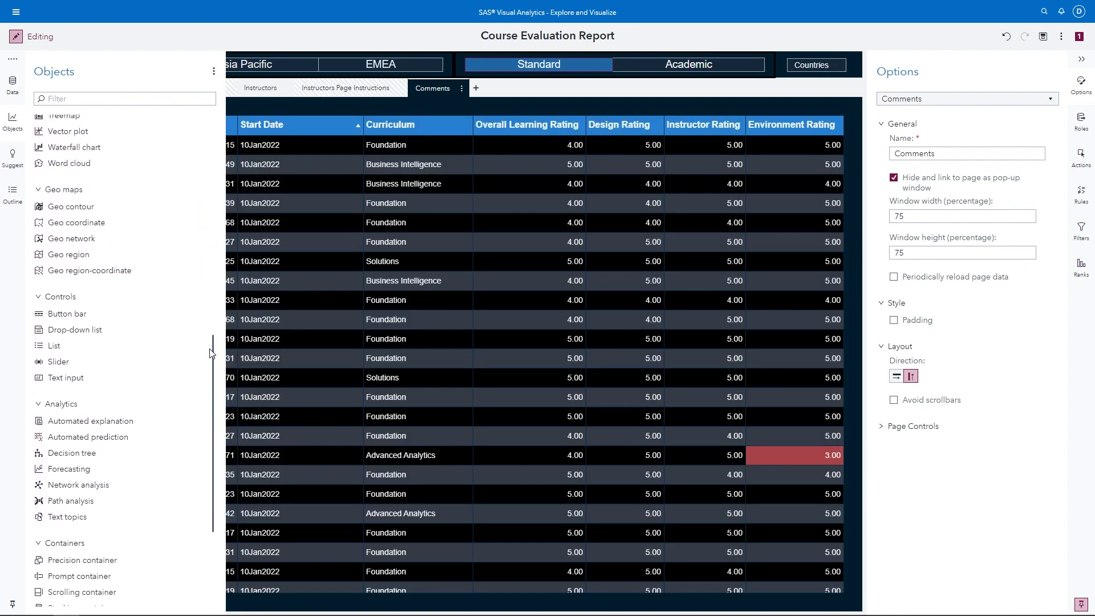
drag(211, 353, 210, 428)
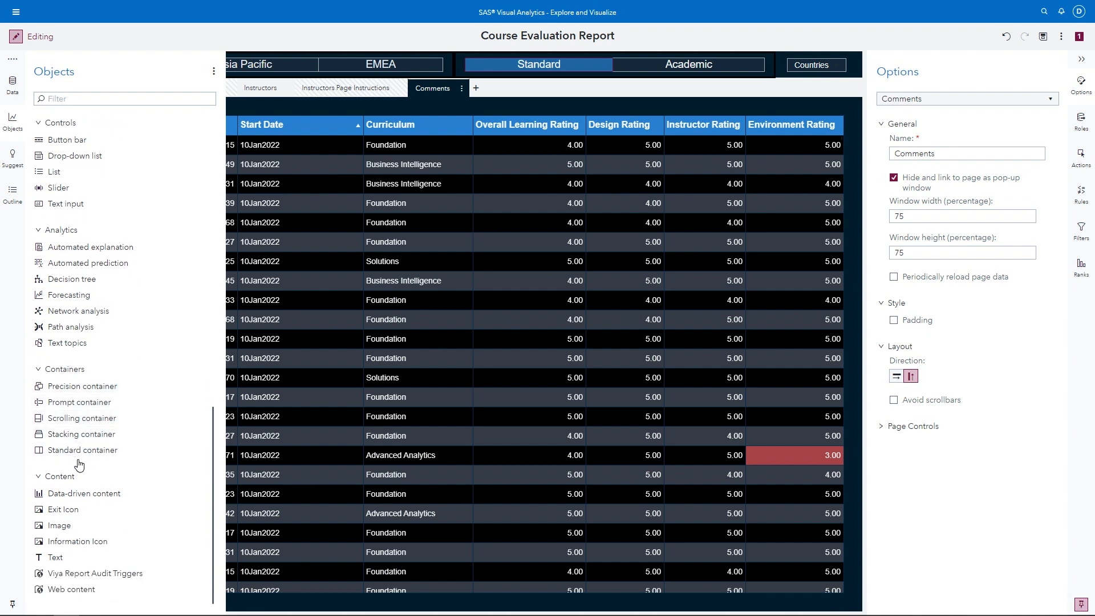
- Select the Instructors page's precision container and examine its nested objects in the report outline
click(261, 88)
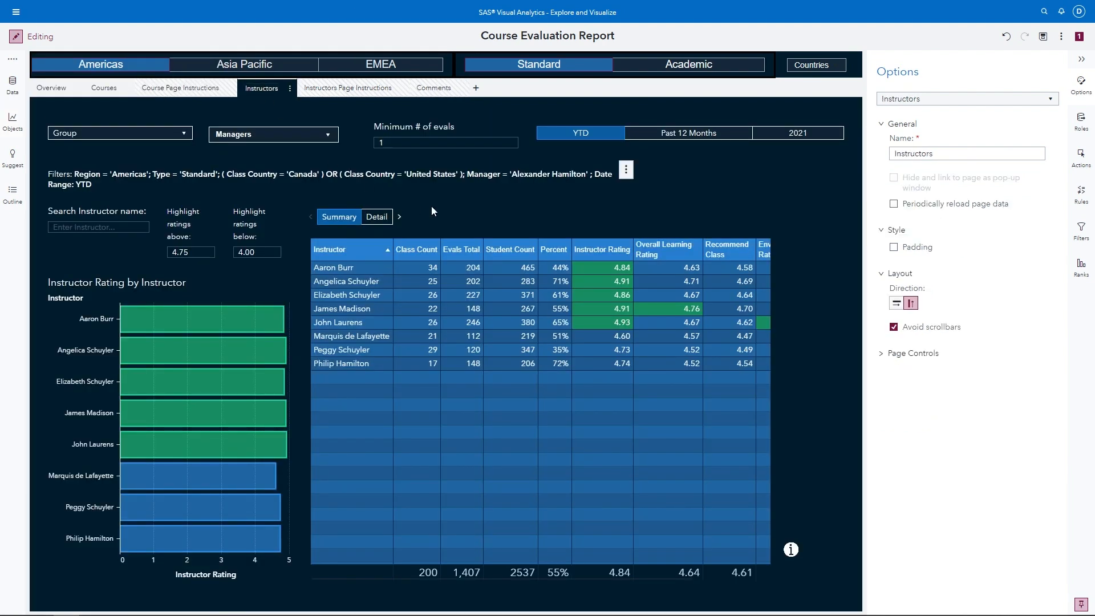
click(551, 208)
click(687, 176)
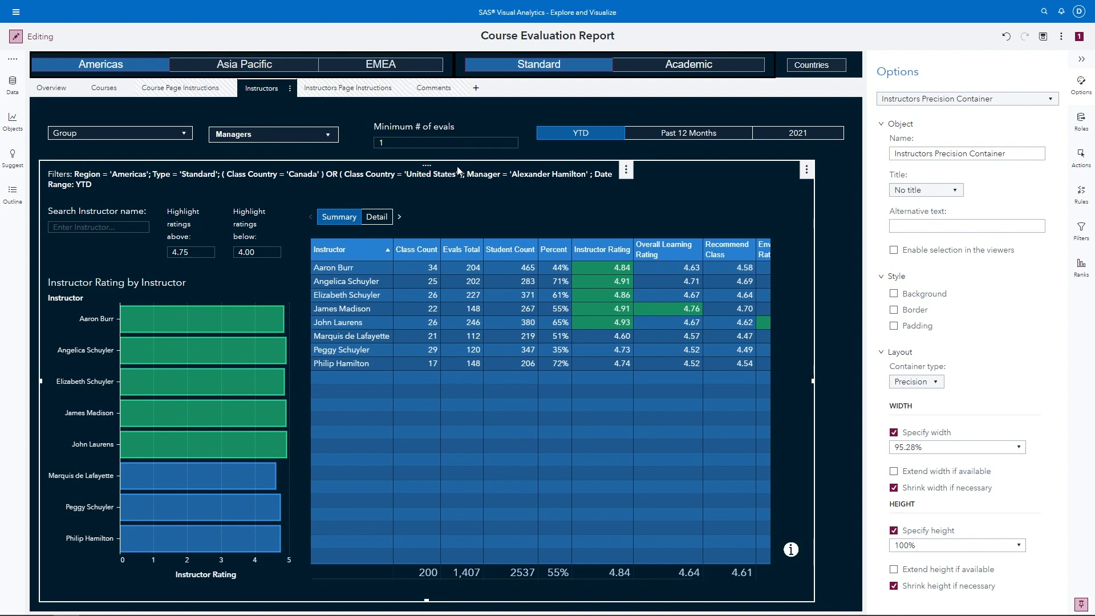
click(12, 194)
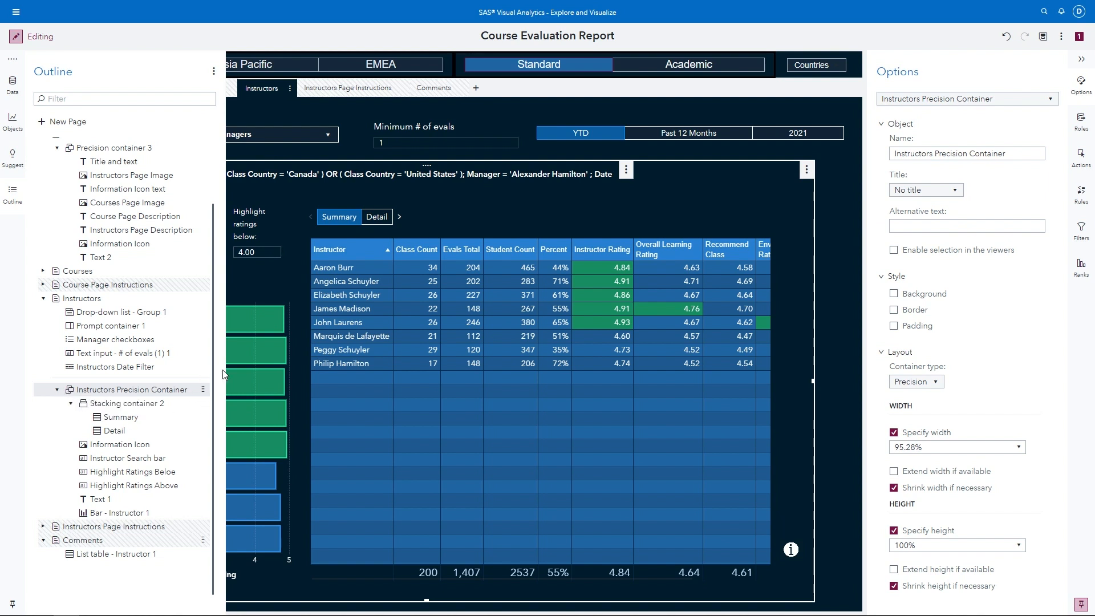
- Select the stacking container around the Summary and Detail tables and review its available button types
click(351, 221)
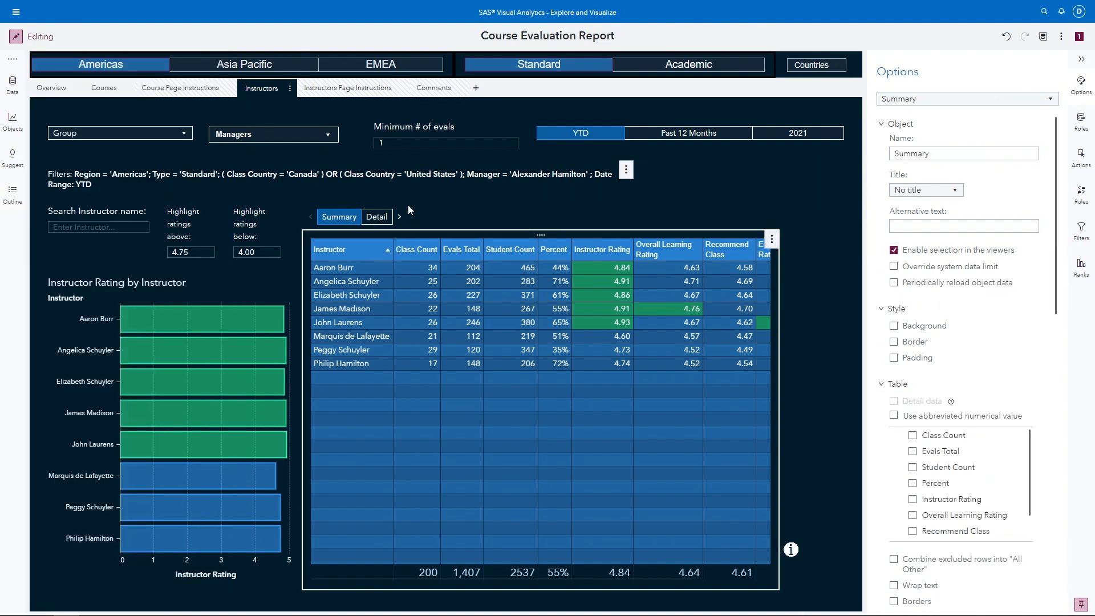
click(437, 221)
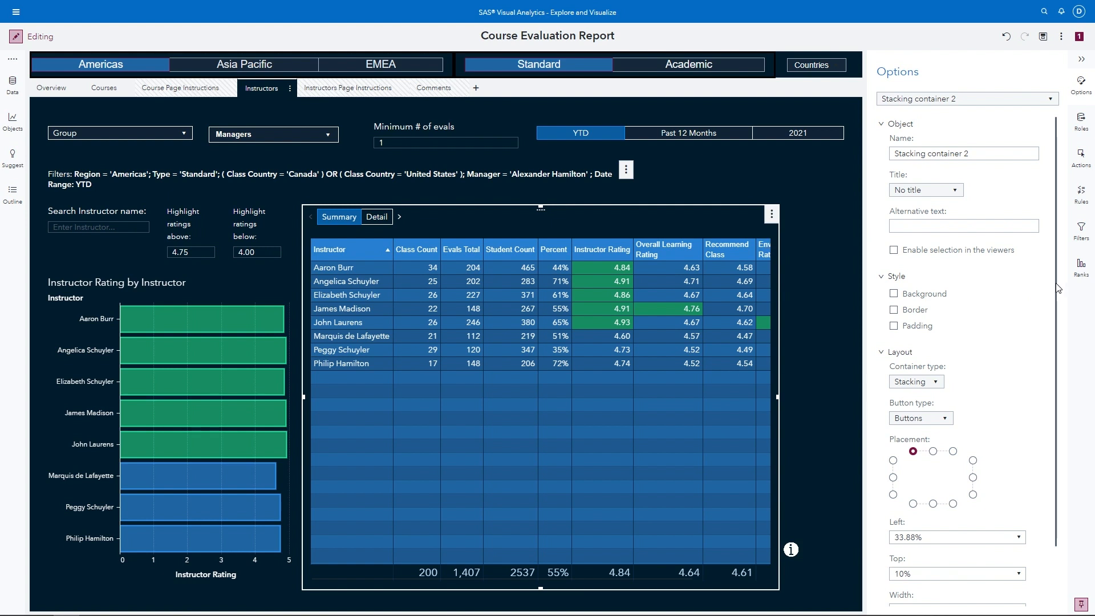
scroll(936, 354, down, 2)
click(919, 354)
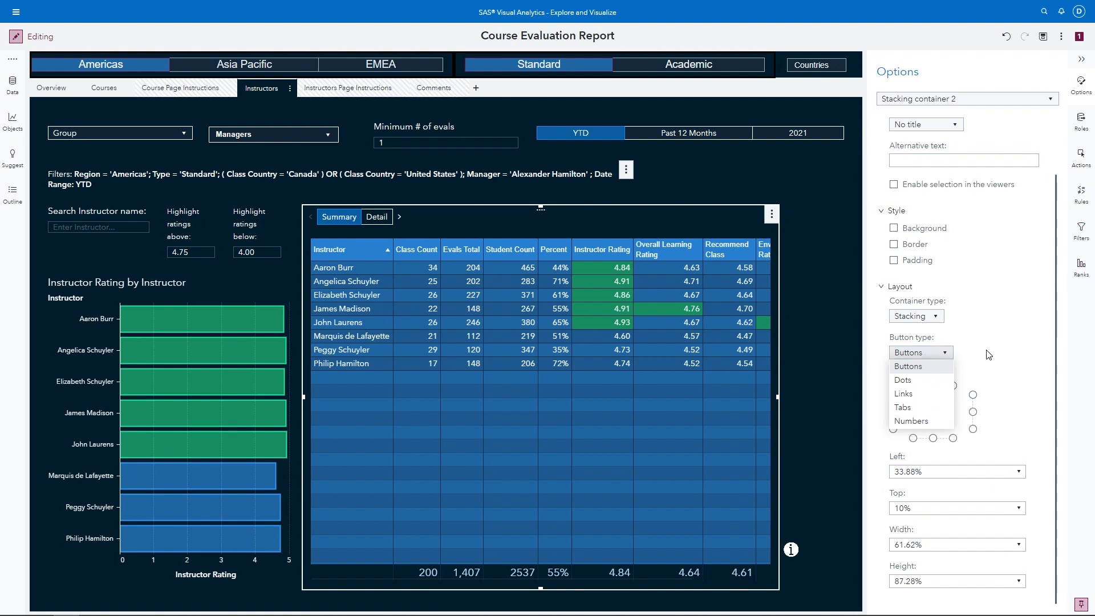
click(919, 353)
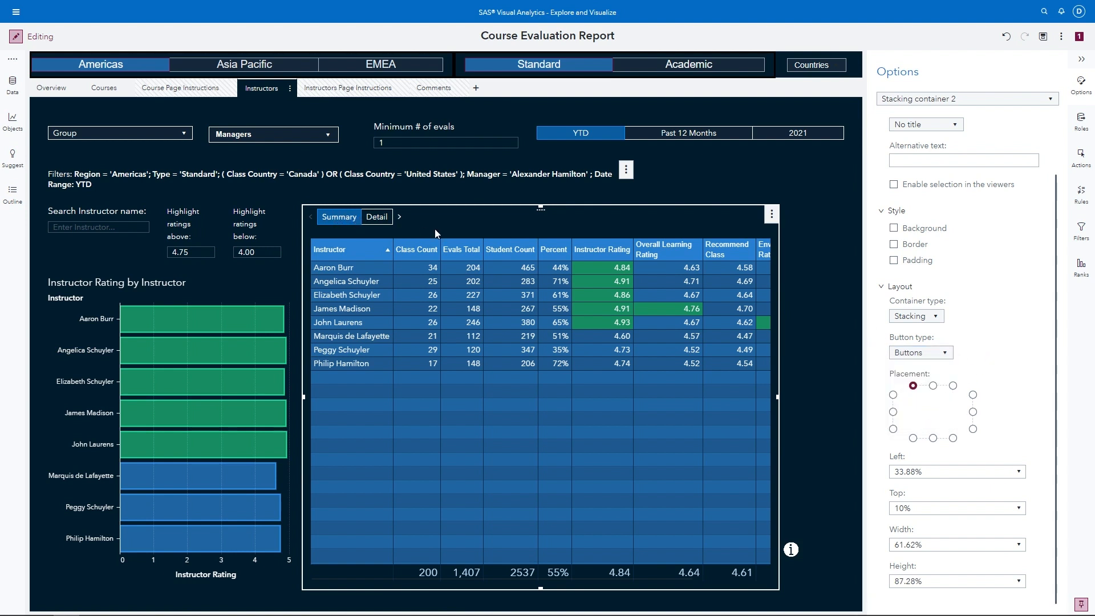
- Save the Instructors Precision Container as a reusable object including its data items, and locate it among the objects with data
click(702, 180)
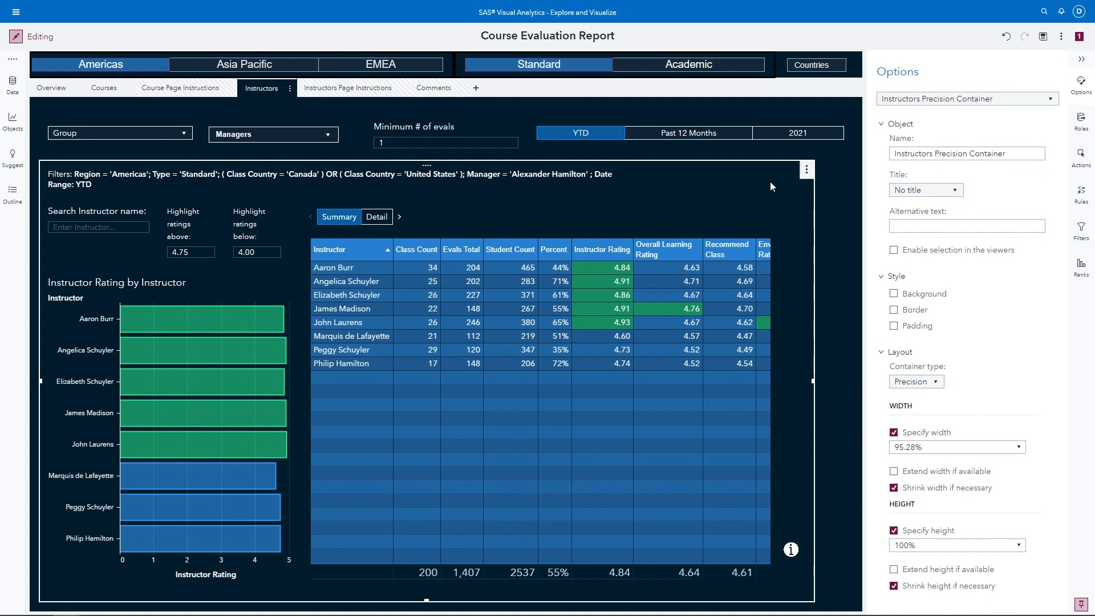
click(807, 171)
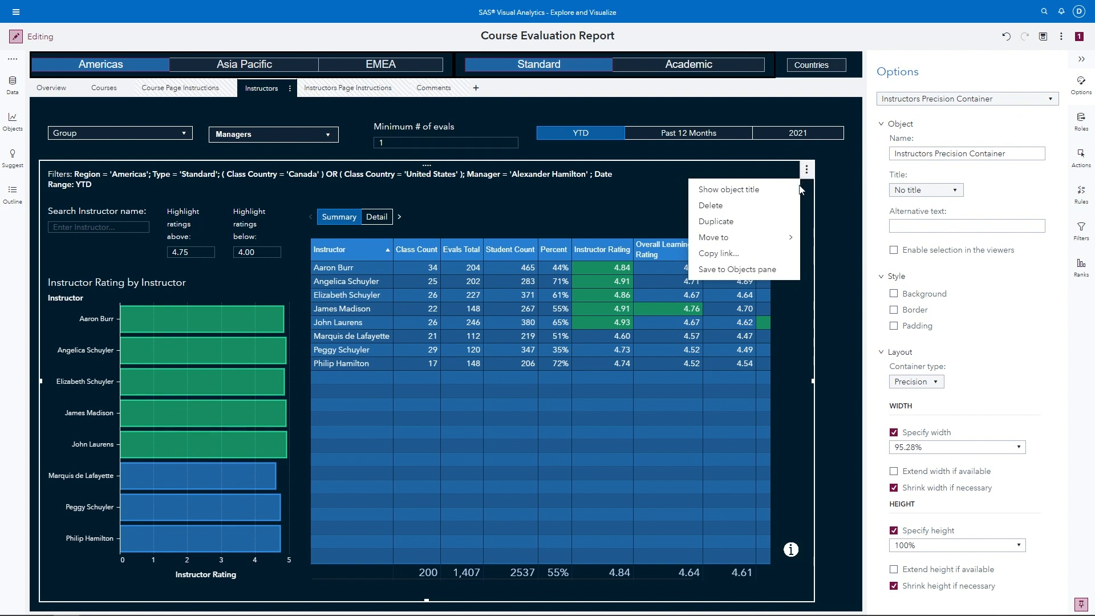
click(742, 269)
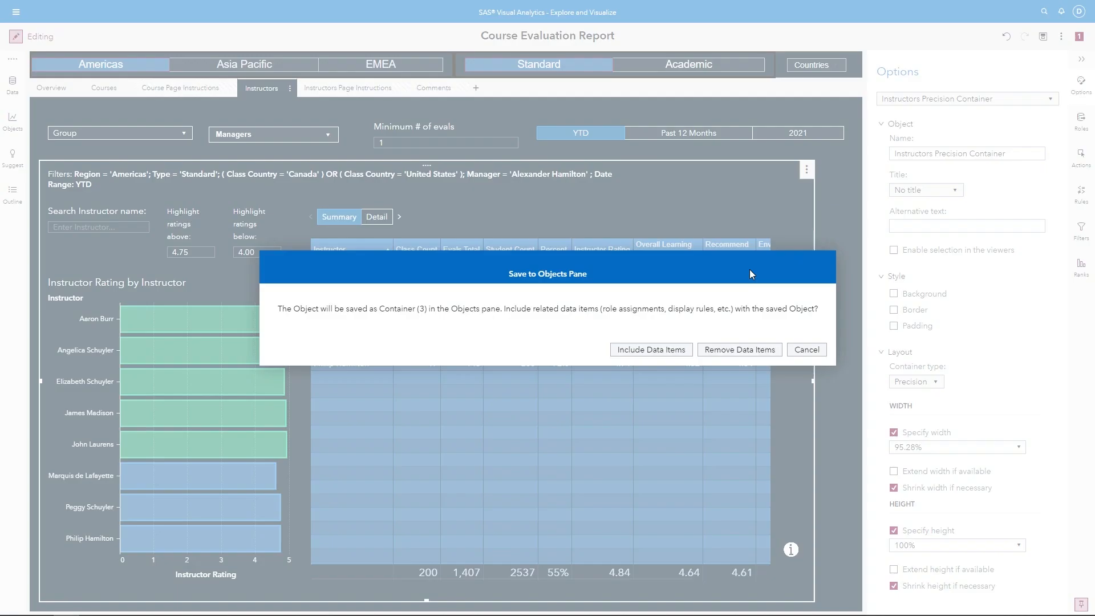
click(683, 354)
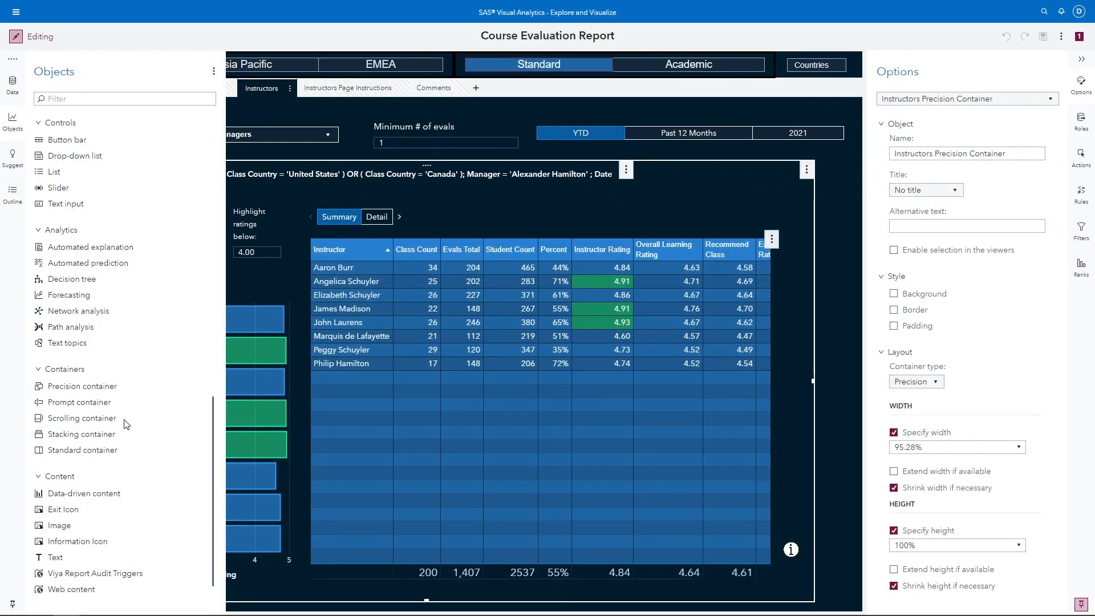
drag(212, 428, 192, 511)
key(ctrl)
key(ctrl)
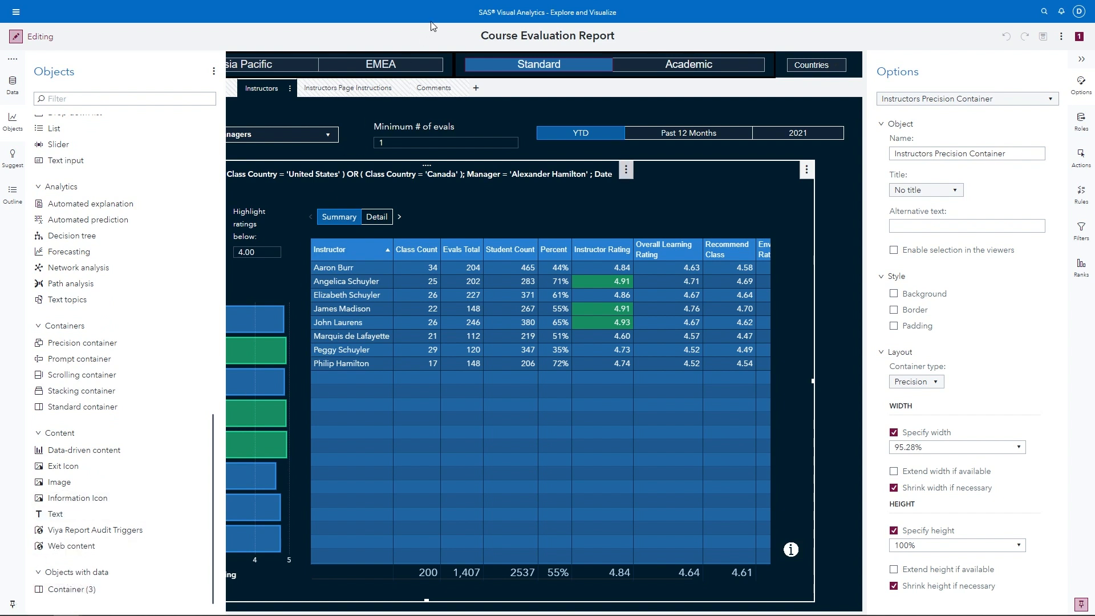
- Add a new page and place the saved Container (3) object on it
click(474, 90)
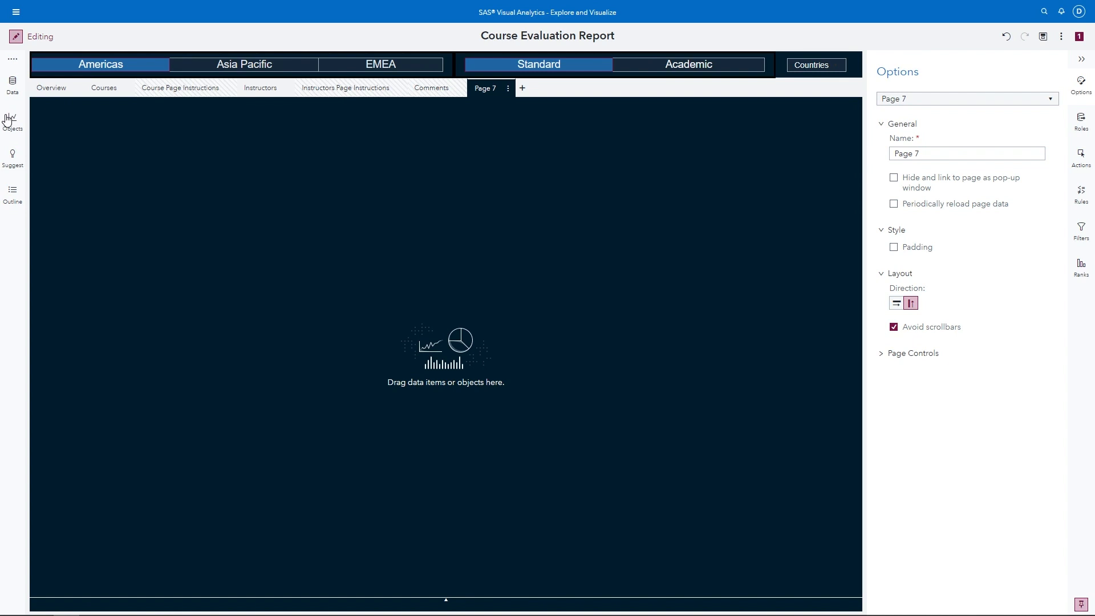
click(12, 124)
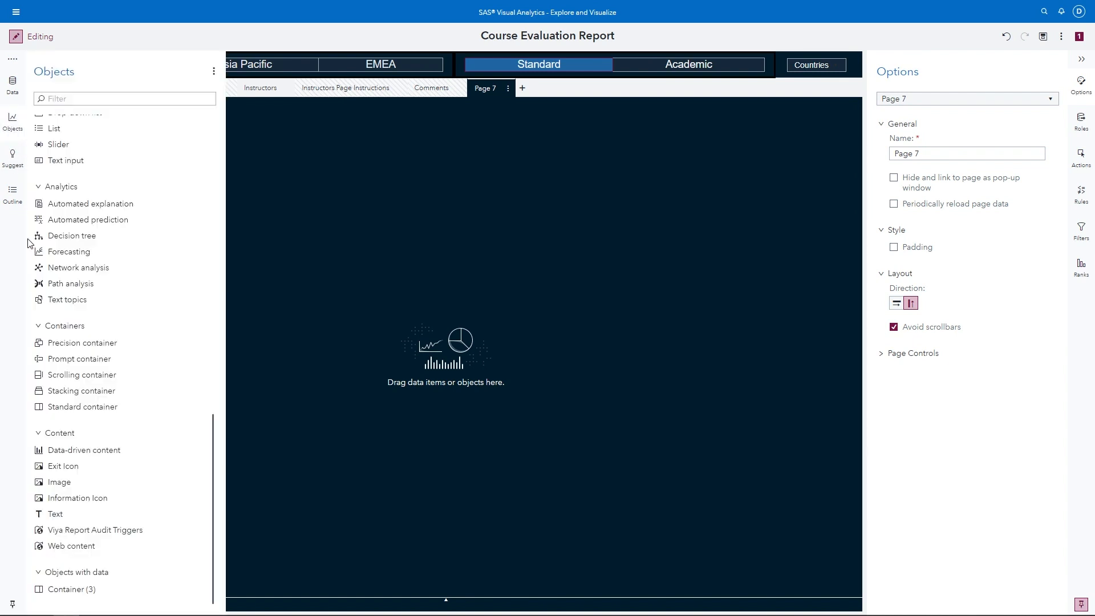
drag(549, 337, 588, 284)
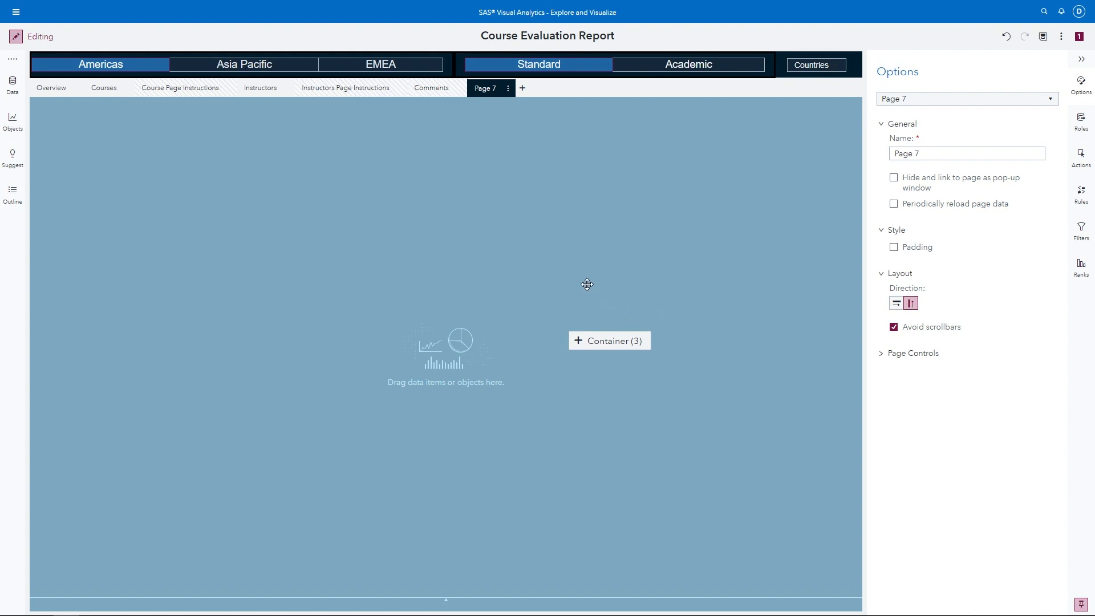
drag(587, 284, 587, 284)
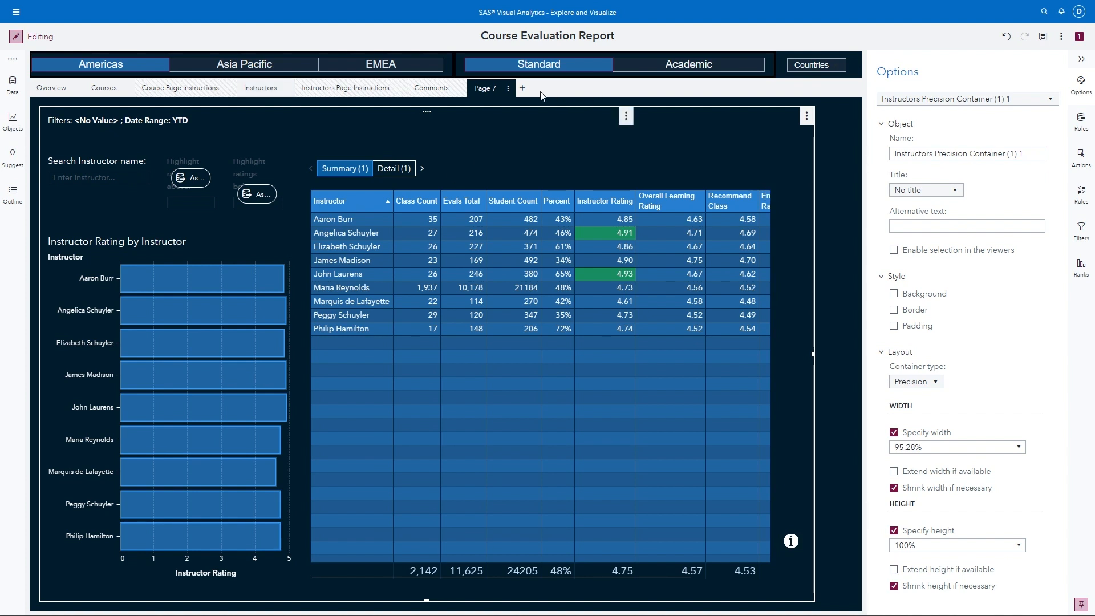
- Open the Comments page and review its pop-up window setting and window size options
click(507, 96)
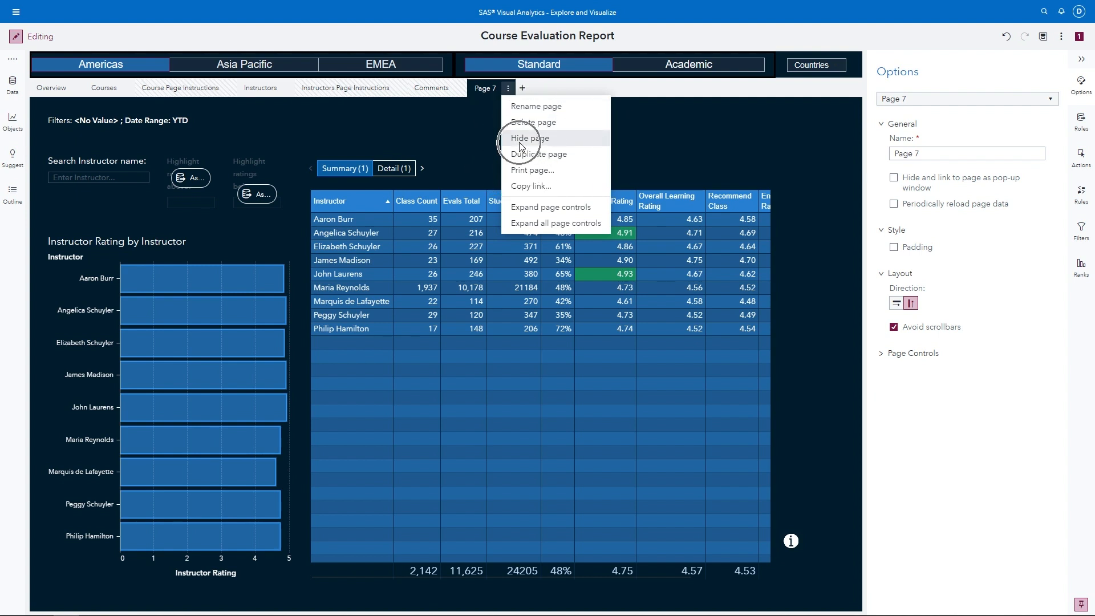
click(422, 91)
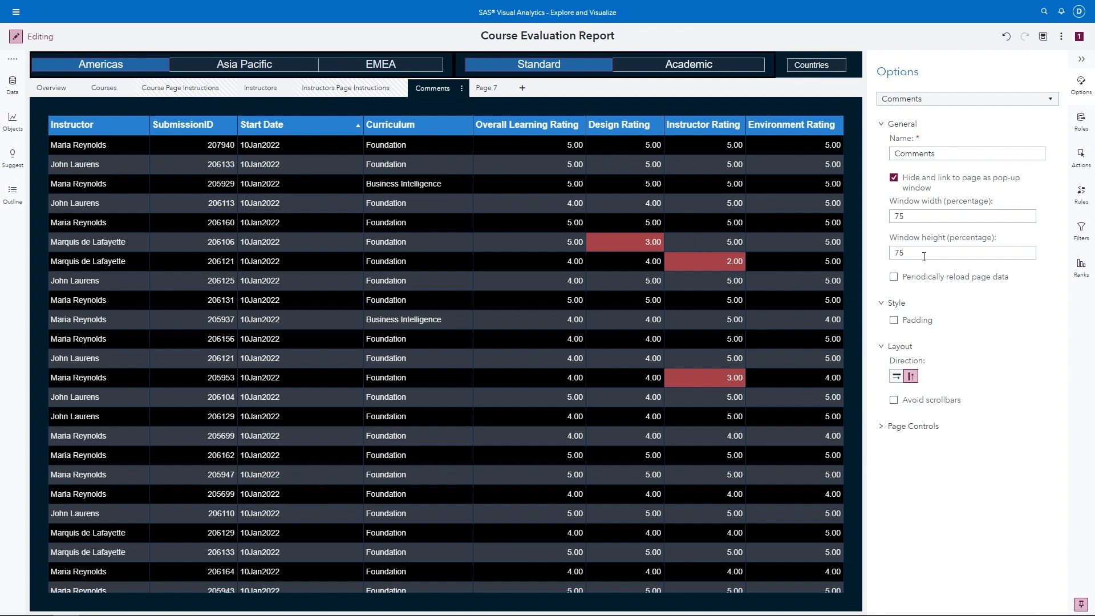
click(442, 92)
- Inspect the Summary table's actions on the Instructors page, examining its object links and its page link to Comments
click(256, 90)
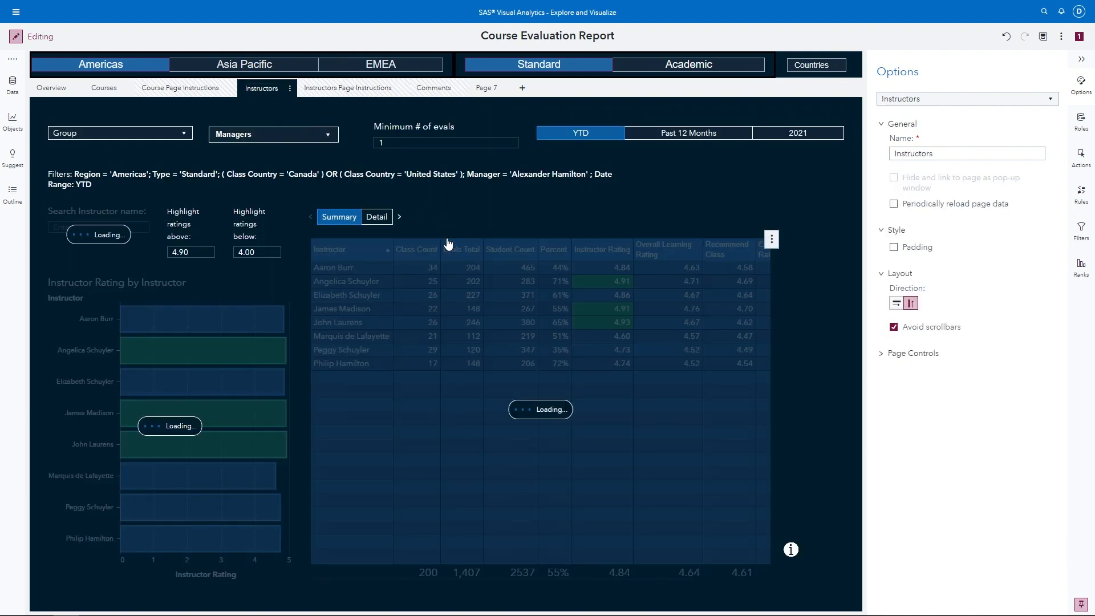
click(461, 244)
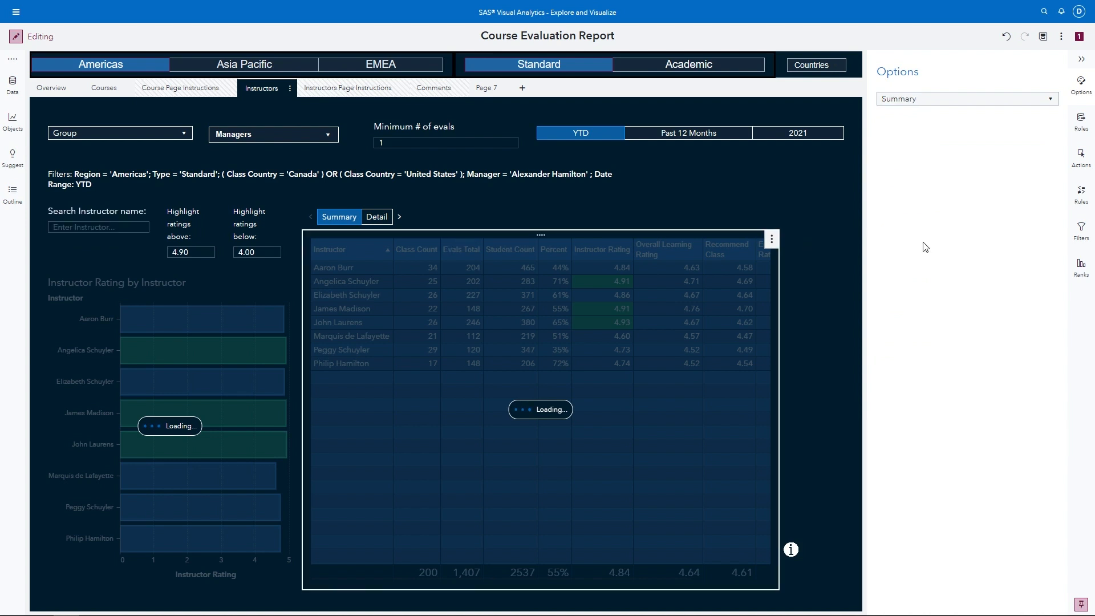
click(1081, 157)
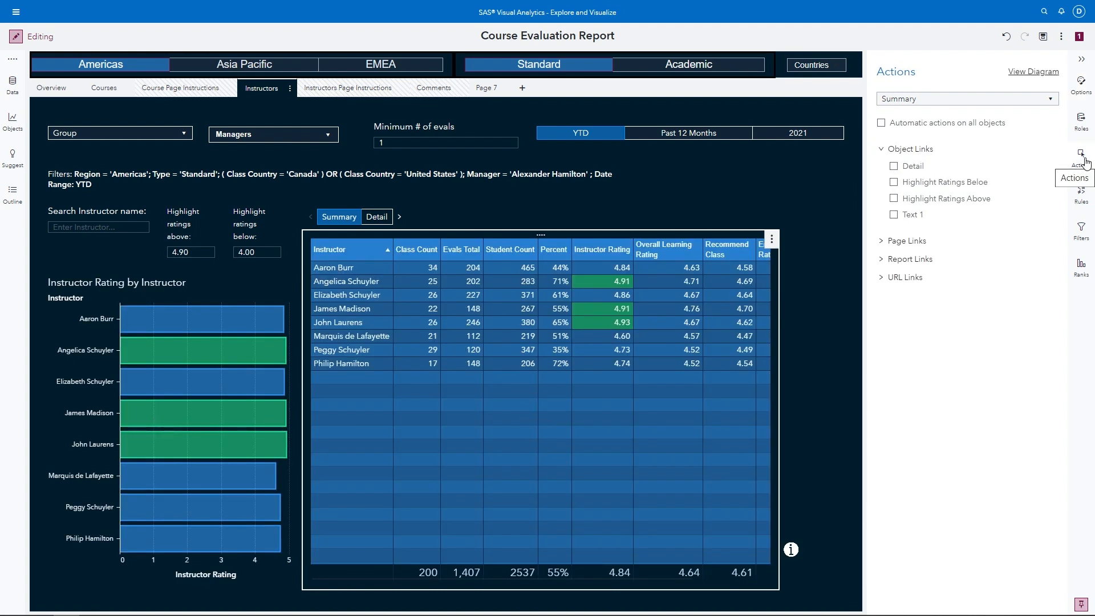
click(1086, 164)
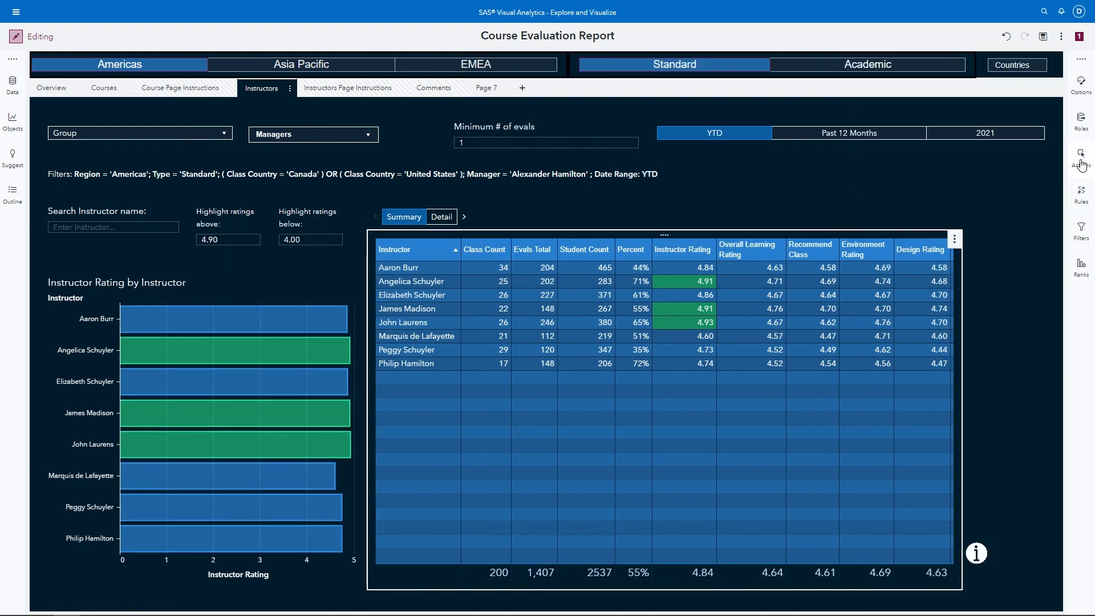
click(1082, 163)
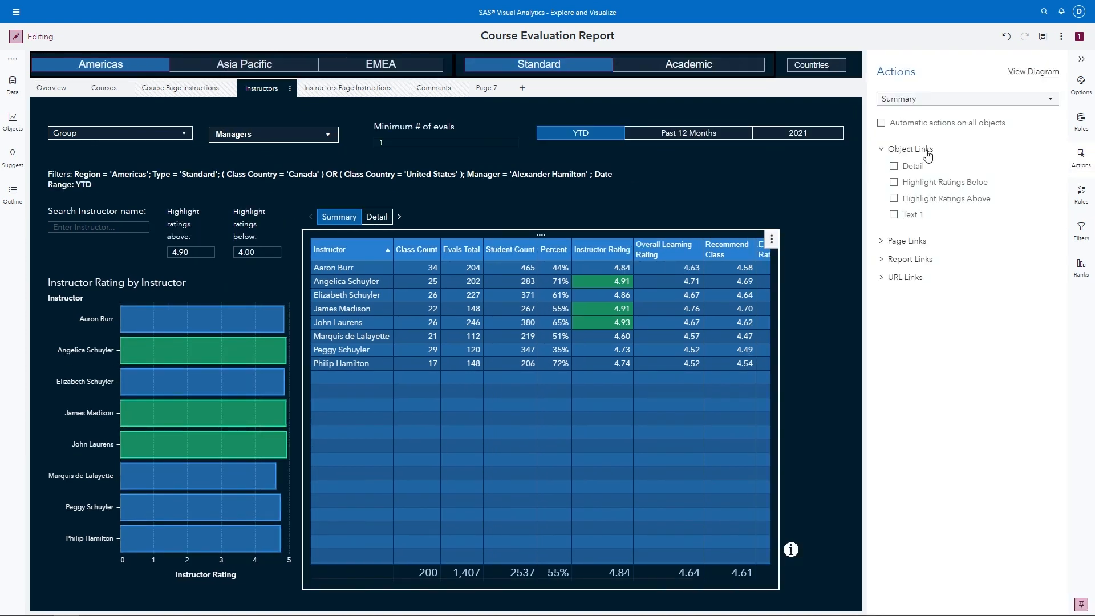
click(881, 242)
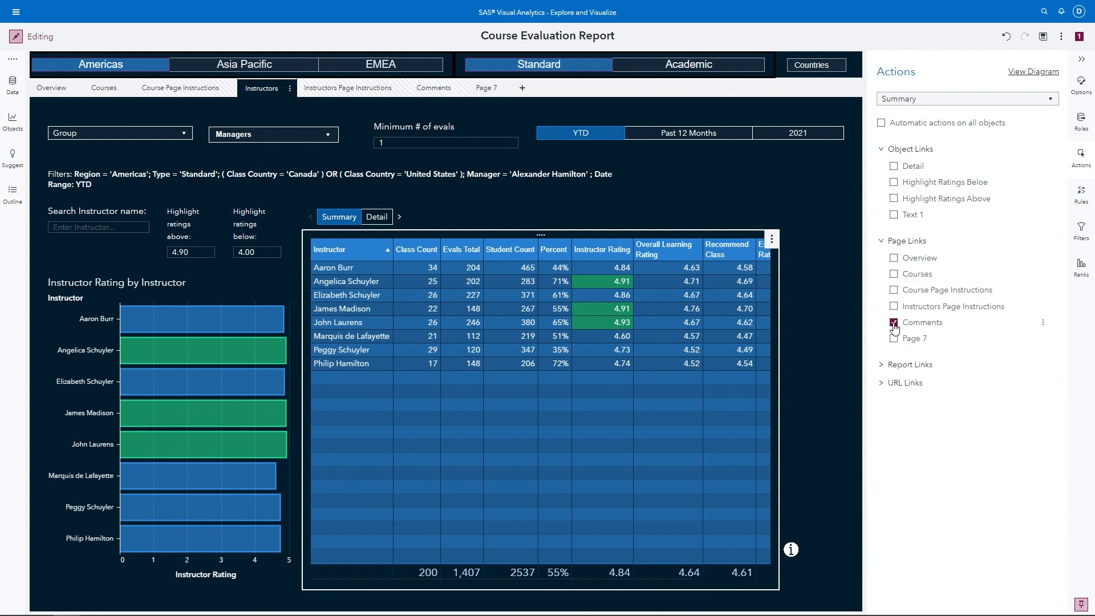
key(ctrl)
key(ctrl)
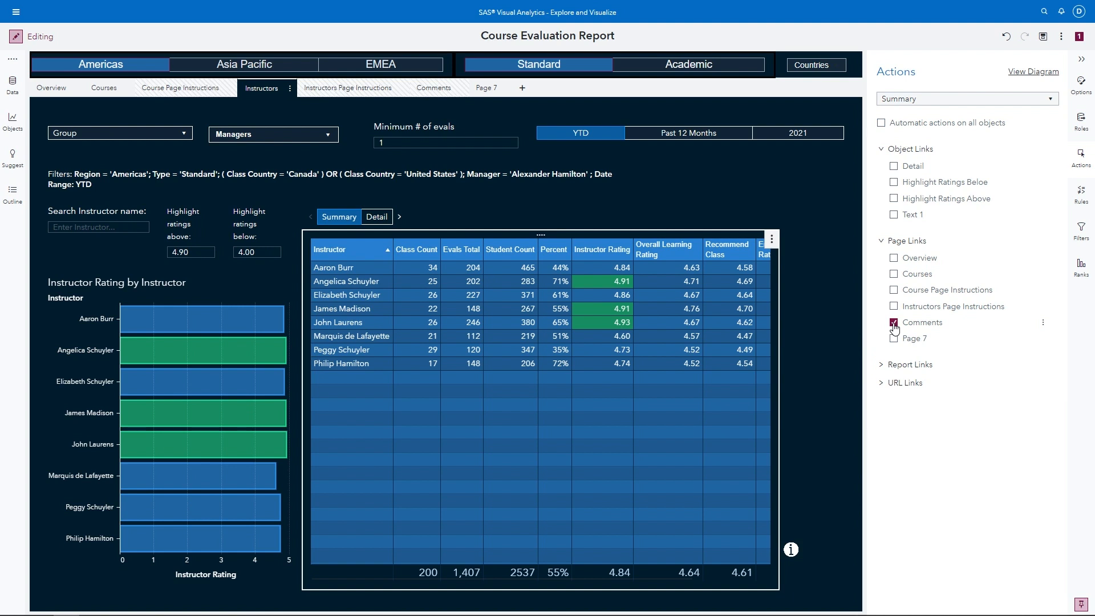